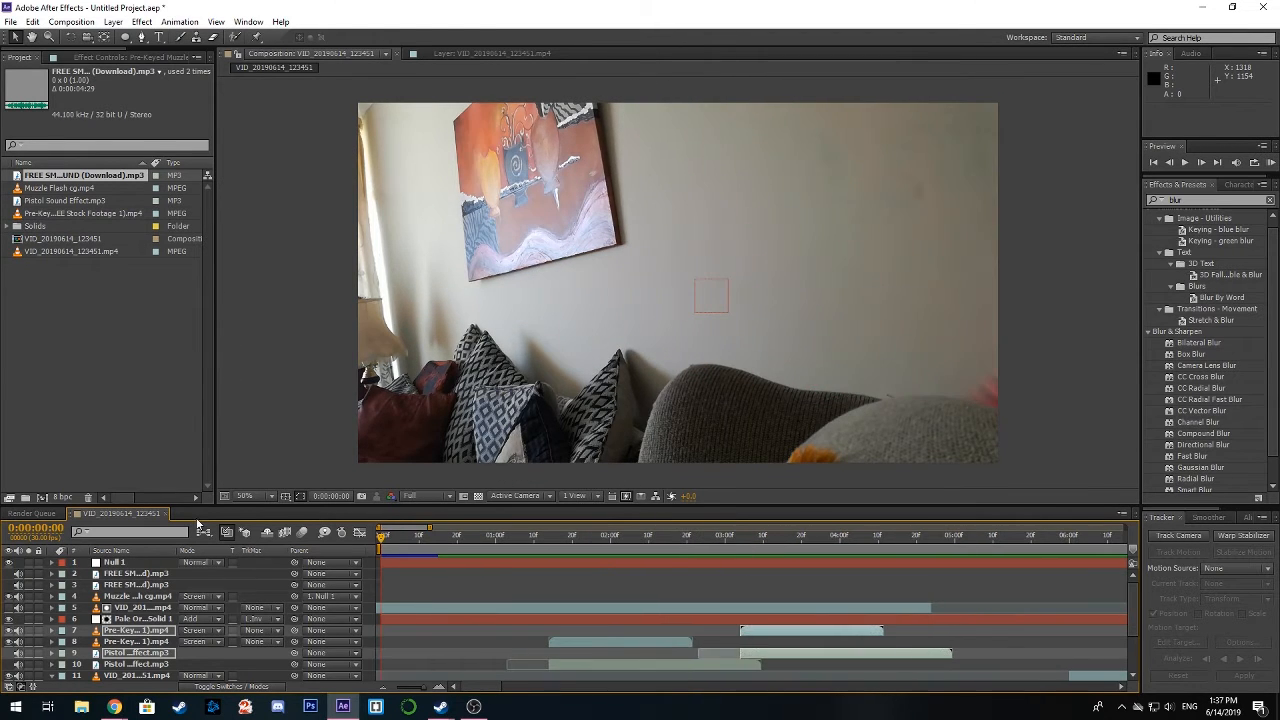
# Preview the finished gunshot composite from its start and from about 7 seconds in, and return the work area start to the beginning
pyautogui.click(1271, 164)
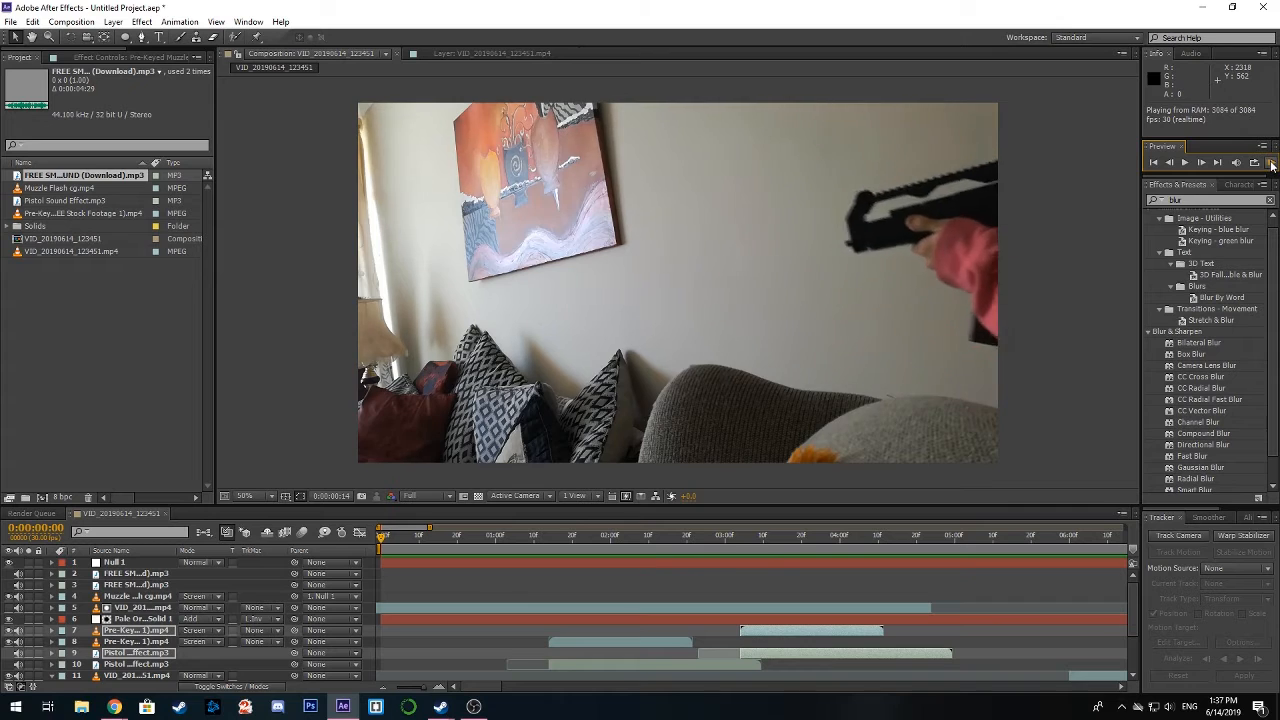
pyautogui.click(1272, 166)
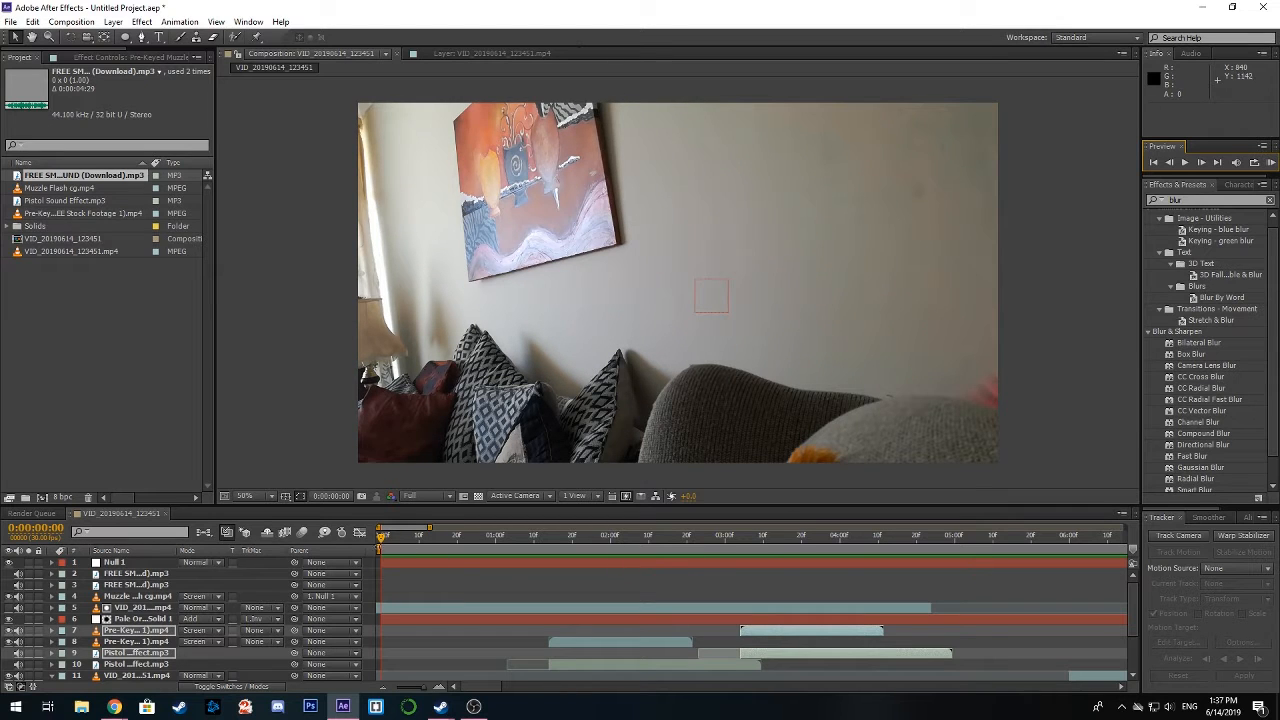
pyautogui.moveTo(380, 548); pyautogui.dragTo(662, 571)
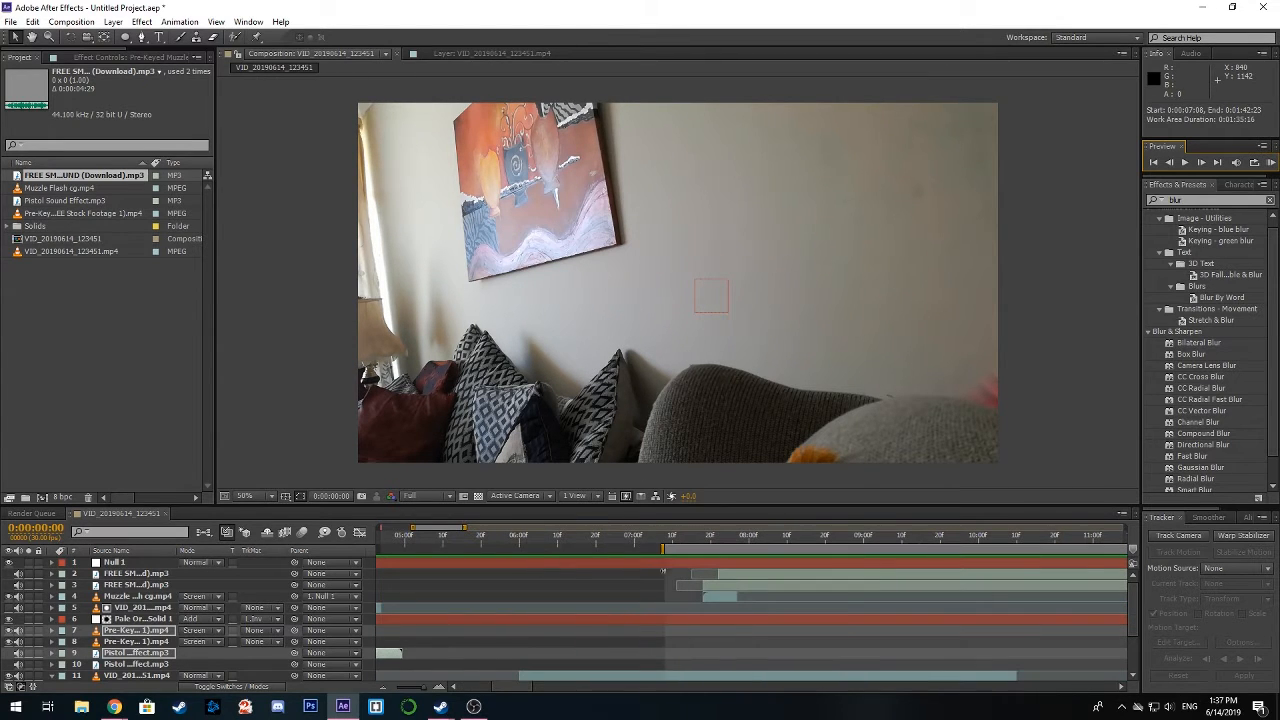
pyautogui.click(1270, 163)
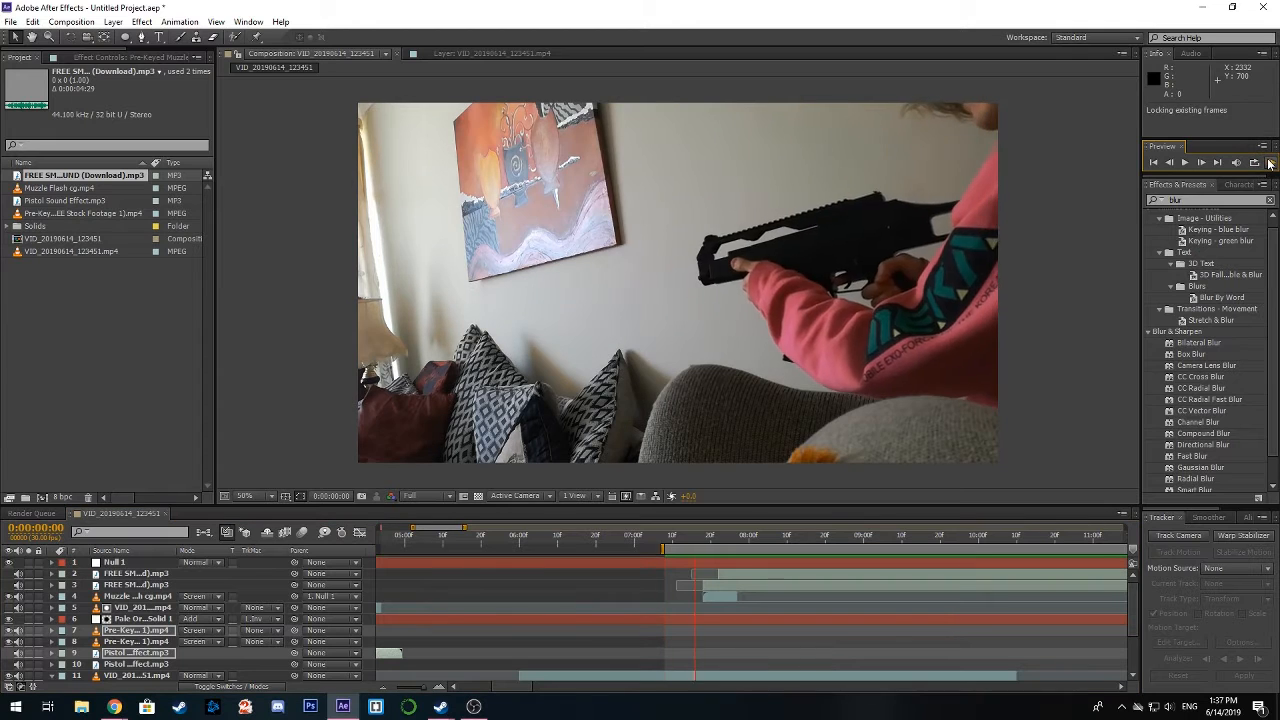
pyautogui.click(1270, 163)
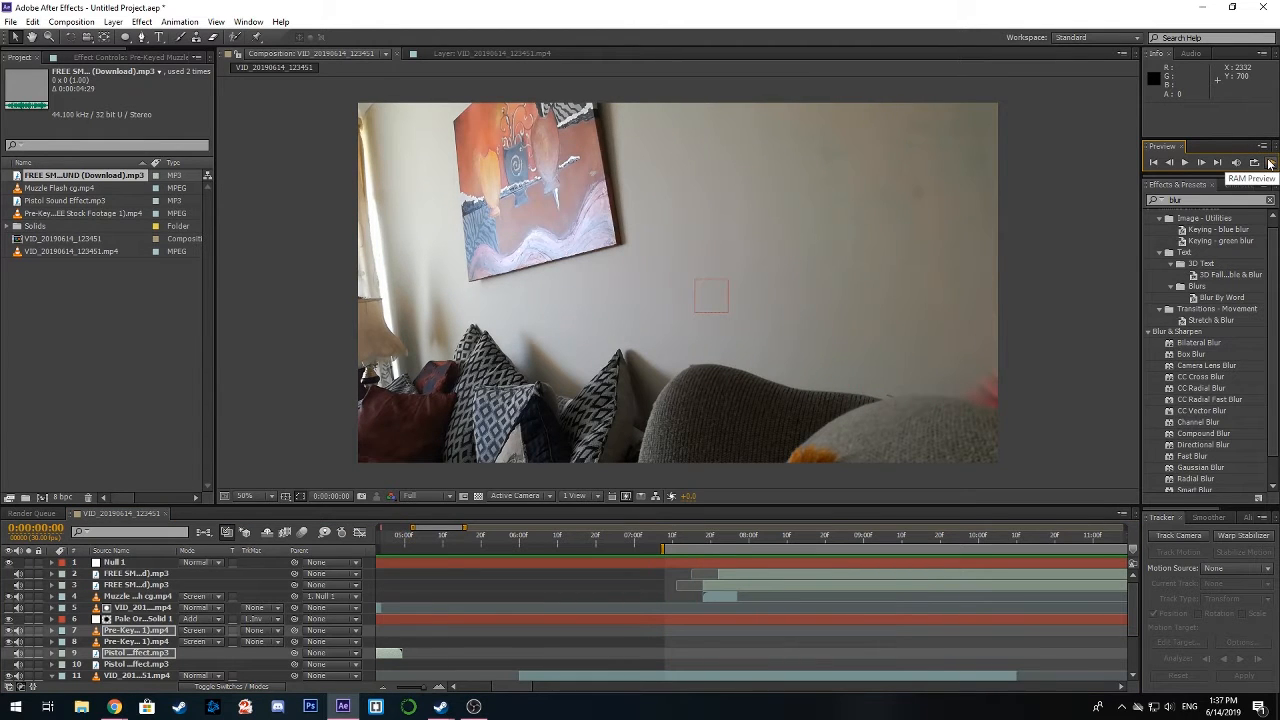
pyautogui.click(1270, 163)
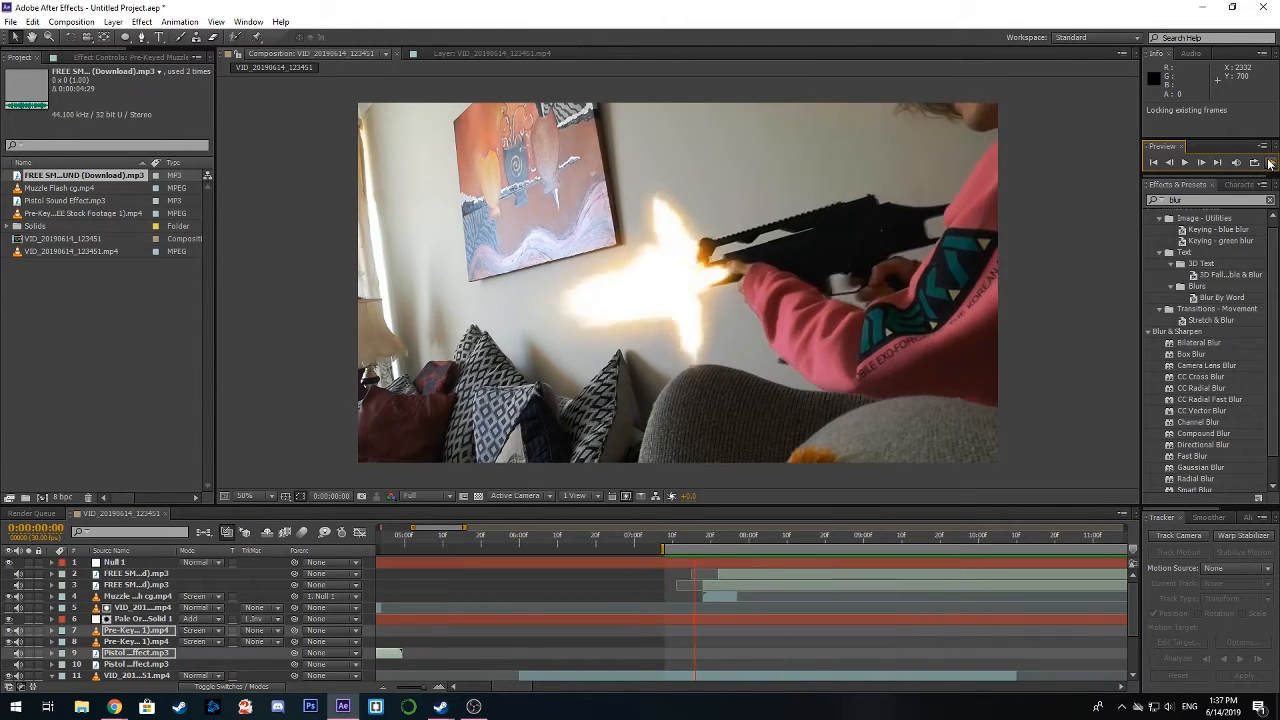
pyautogui.click(1270, 163)
pyautogui.moveTo(664, 549); pyautogui.dragTo(303, 550)
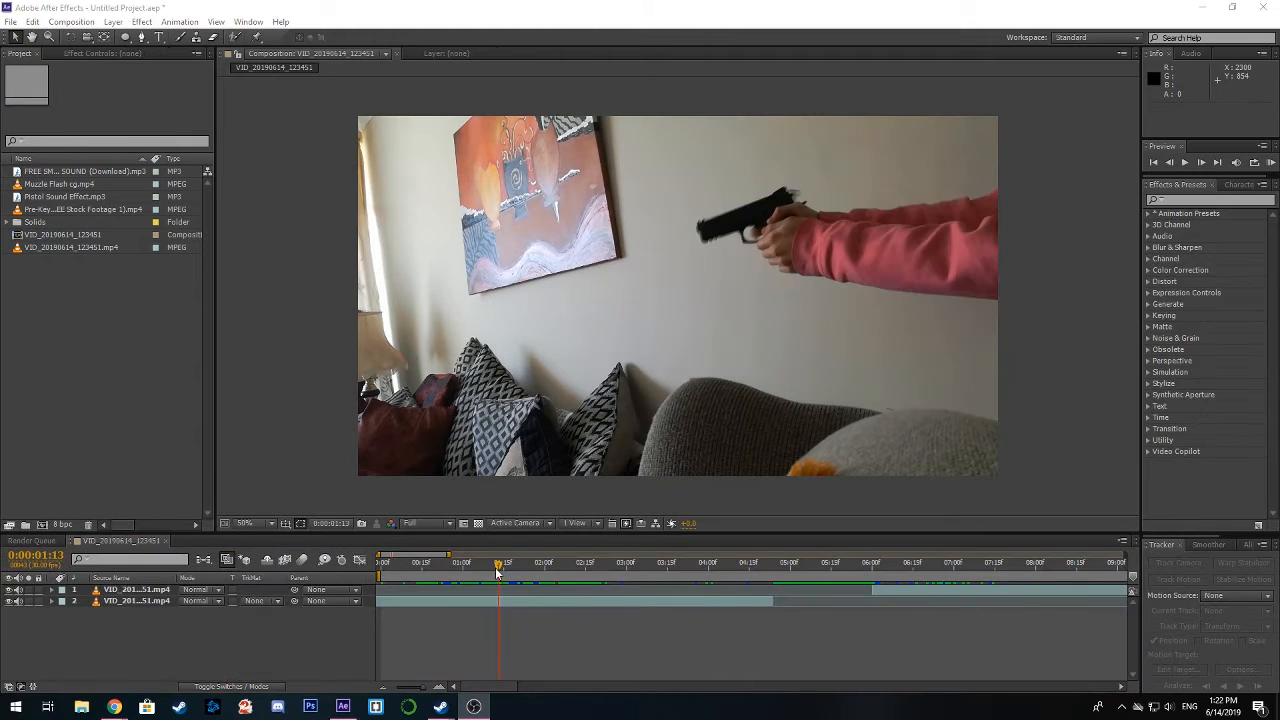
# Look through the pistol footage up to 0:00:03:03 and inspect the imported muzzle flash and gunshot sound files
pyautogui.moveTo(497, 568); pyautogui.dragTo(633, 571)
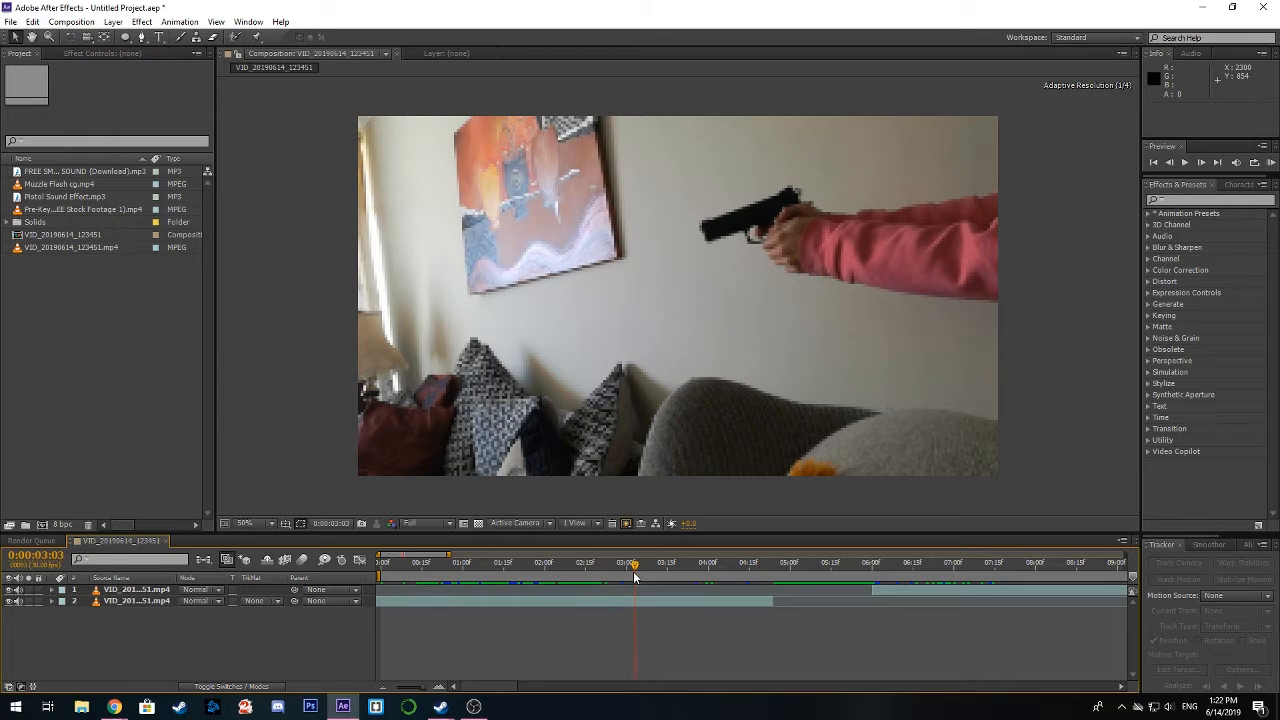
pyautogui.click(80, 196)
pyautogui.click(85, 172)
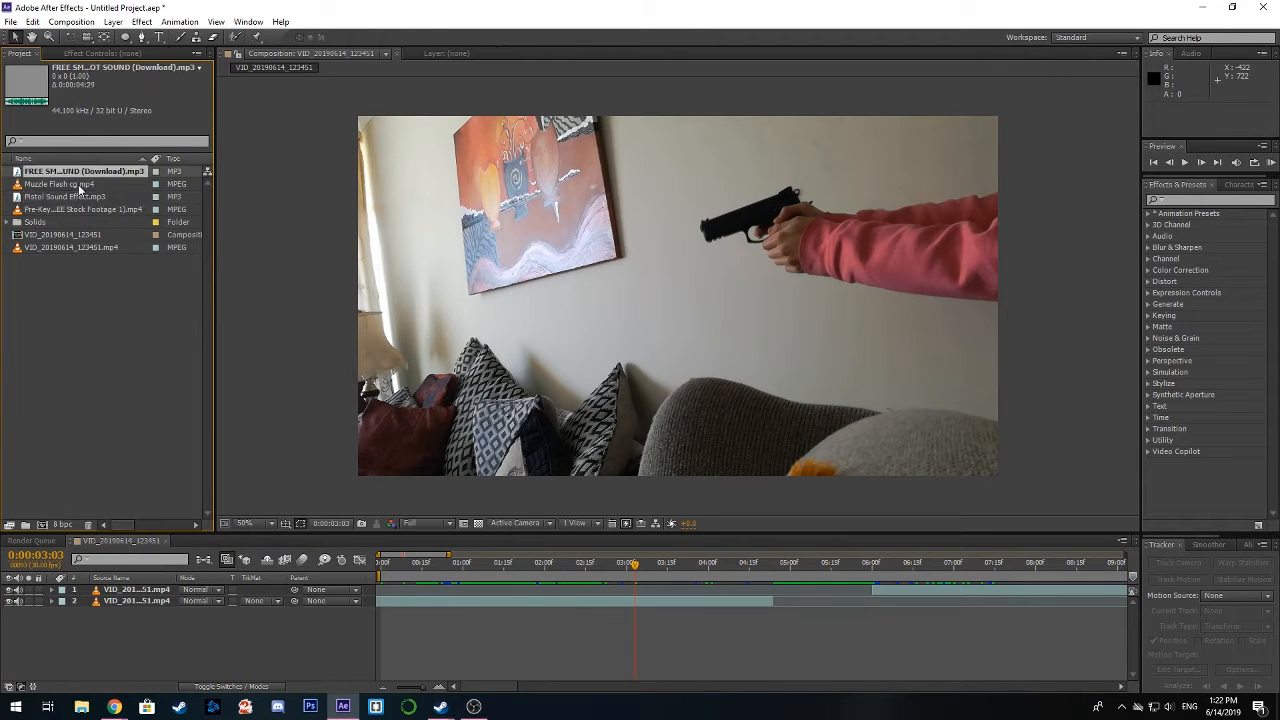
pyautogui.click(84, 184)
pyautogui.click(81, 209)
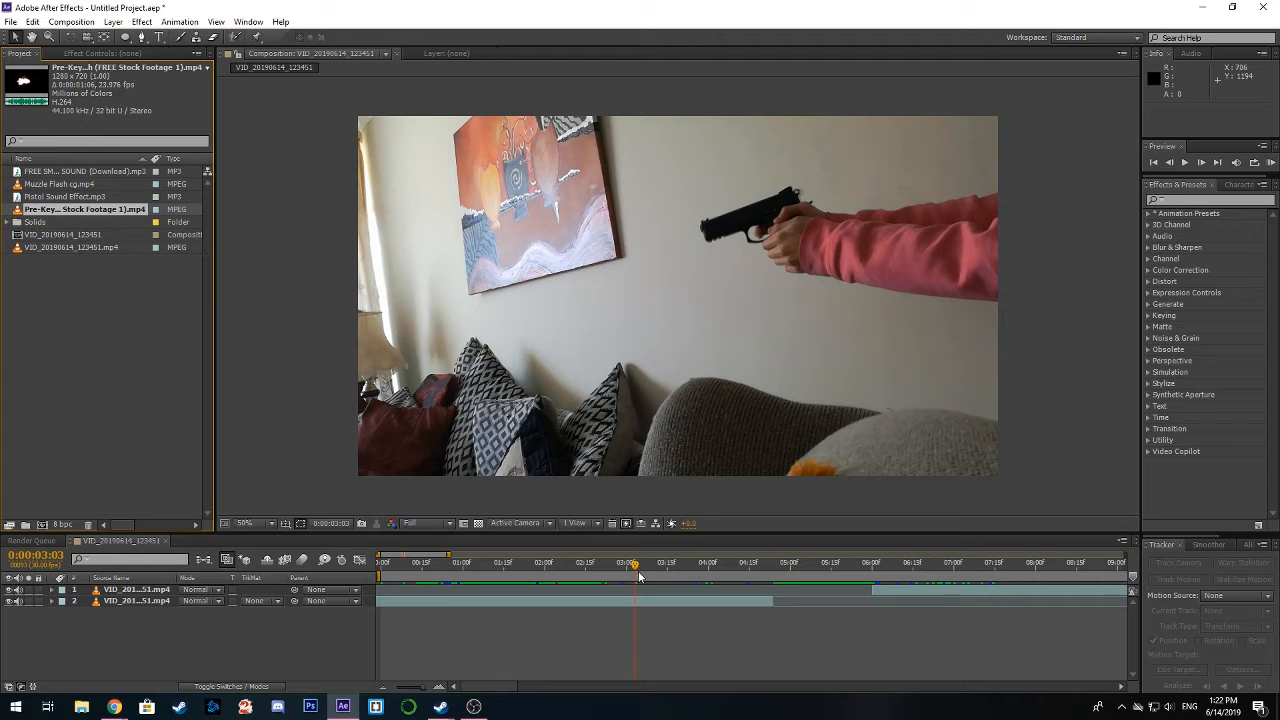
# Add the Pre-Keyed Muzzle Flash clip as the top layer, starting at the firing frame 0:00:01:14
pyautogui.moveTo(640, 576); pyautogui.dragTo(545, 572)
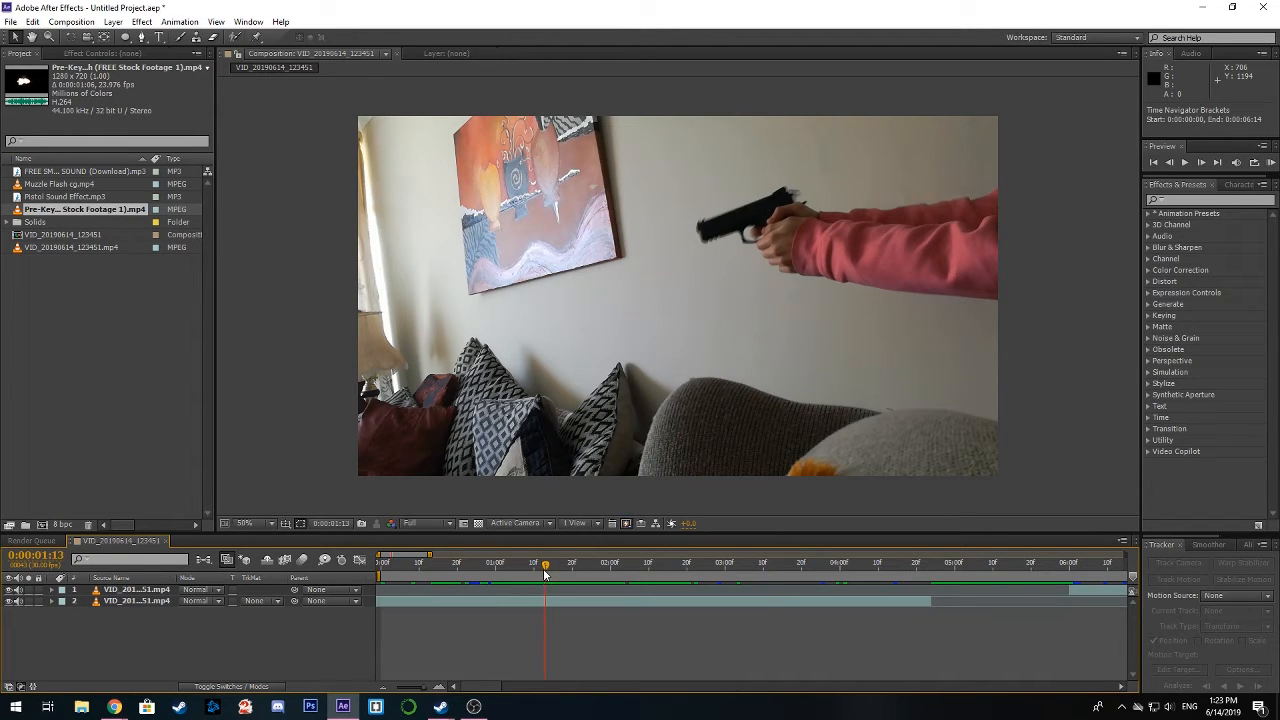
pyautogui.moveTo(545, 568); pyautogui.dragTo(551, 567)
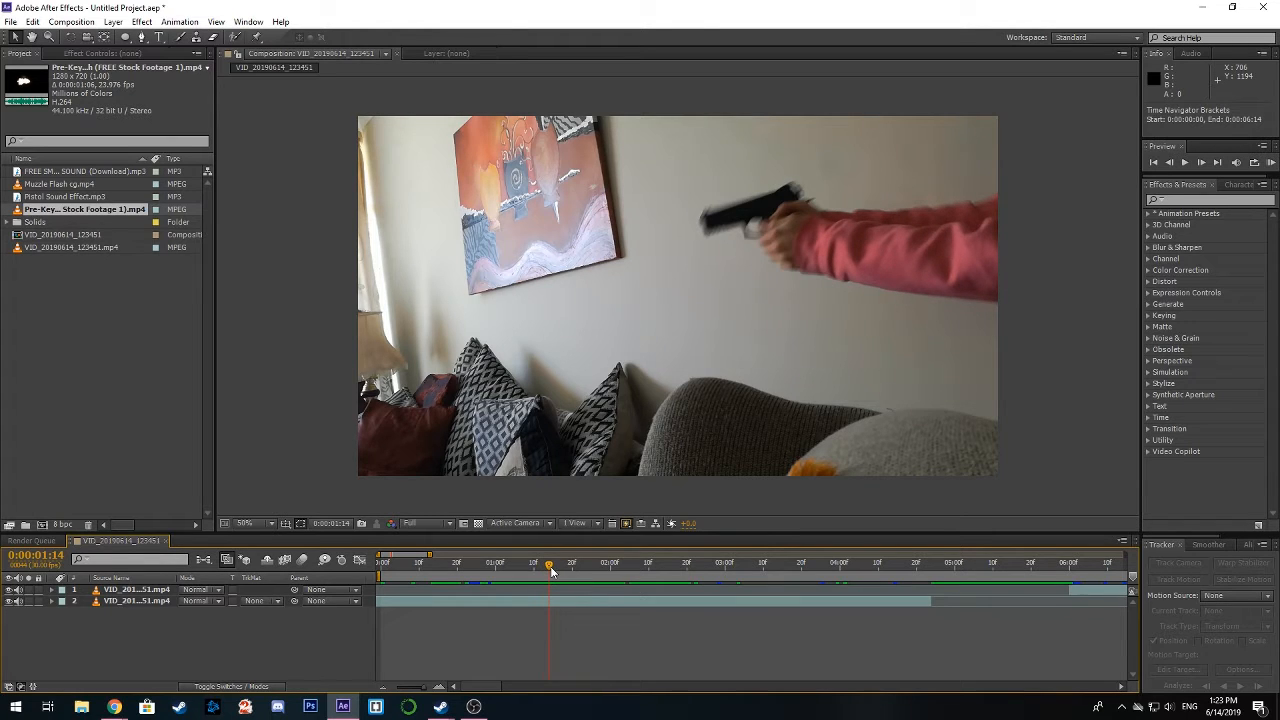
pyautogui.click(61, 199)
pyautogui.click(80, 172)
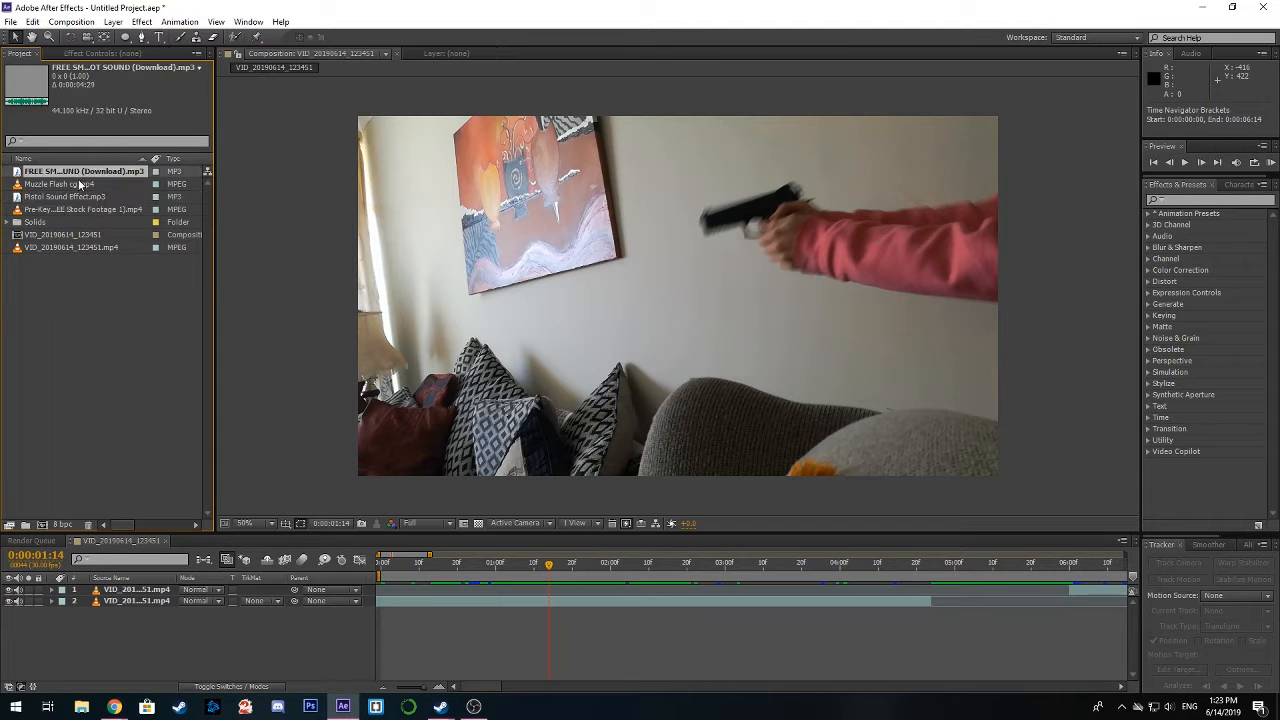
pyautogui.click(70, 197)
pyautogui.click(68, 209)
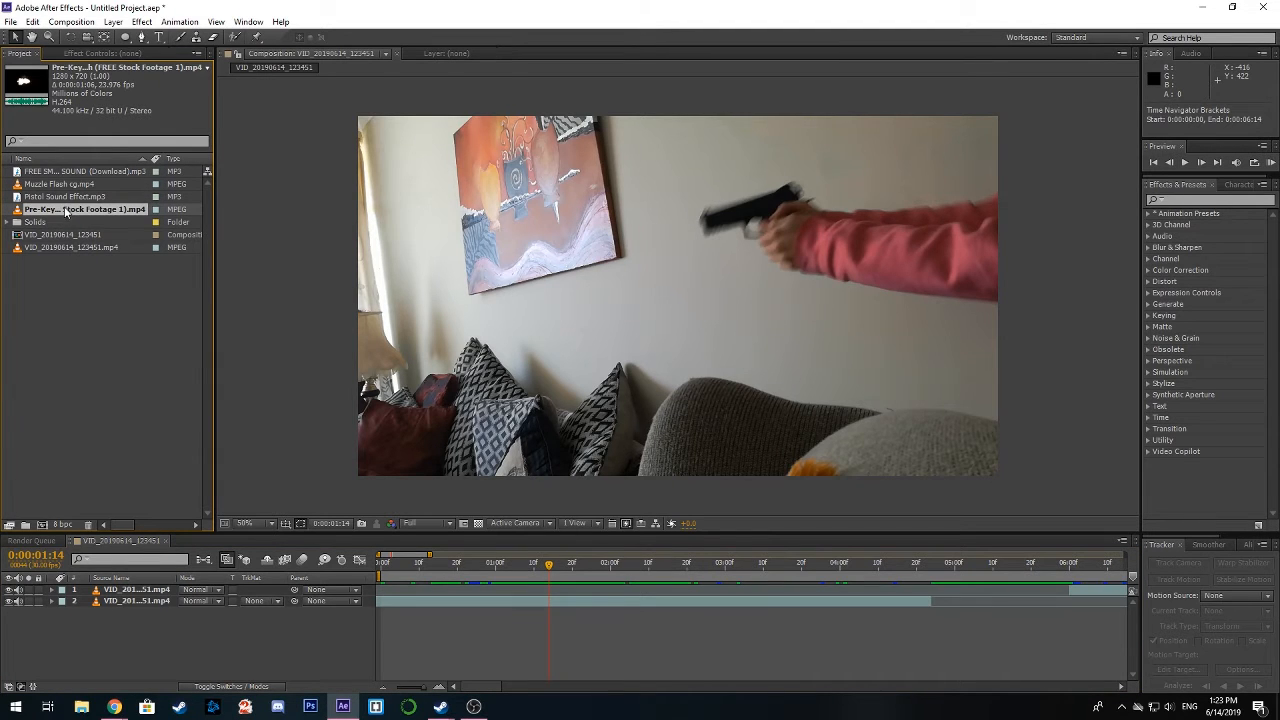
pyautogui.moveTo(66, 211); pyautogui.dragTo(582, 593)
# Set the muzzle flash layer's blending mode to Screen and move it to the pistol's barrel at position 920, 350
pyautogui.rightClick(676, 300)
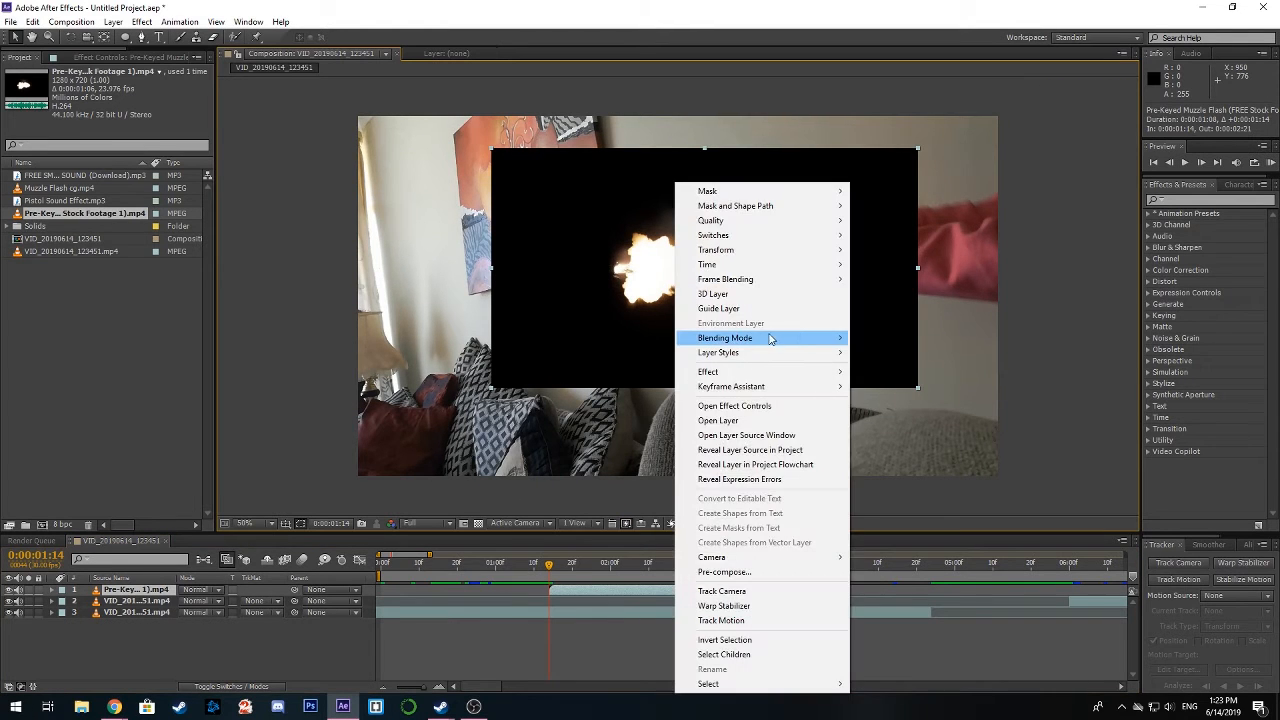
pyautogui.moveTo(805, 339)
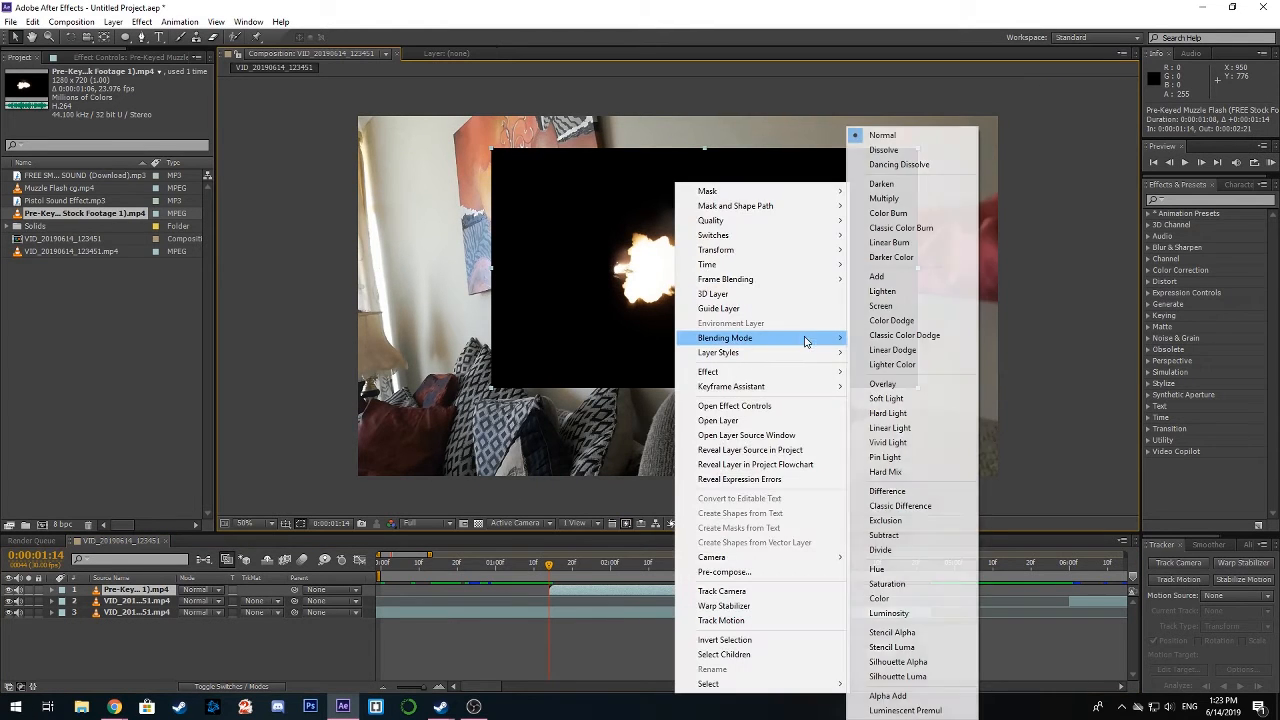
pyautogui.click(914, 306)
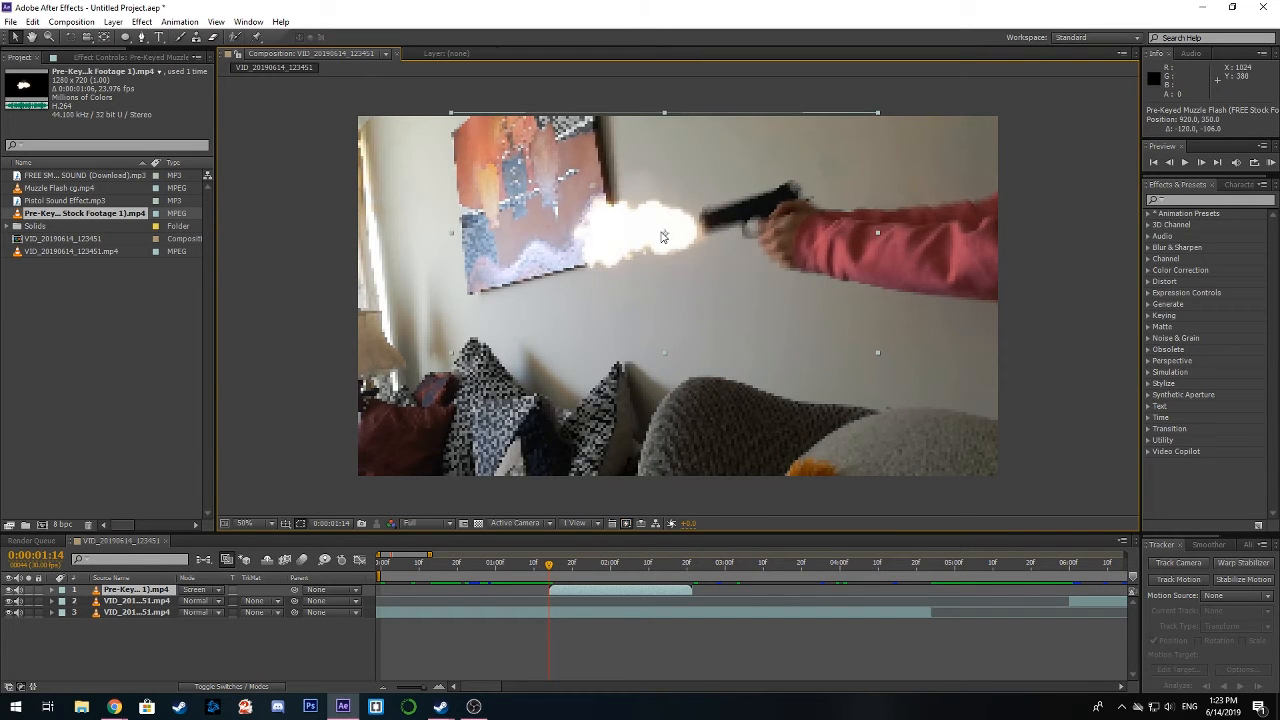
# Rotate the muzzle flash about -14.5° to match the pistol's angle
pyautogui.click(70, 37)
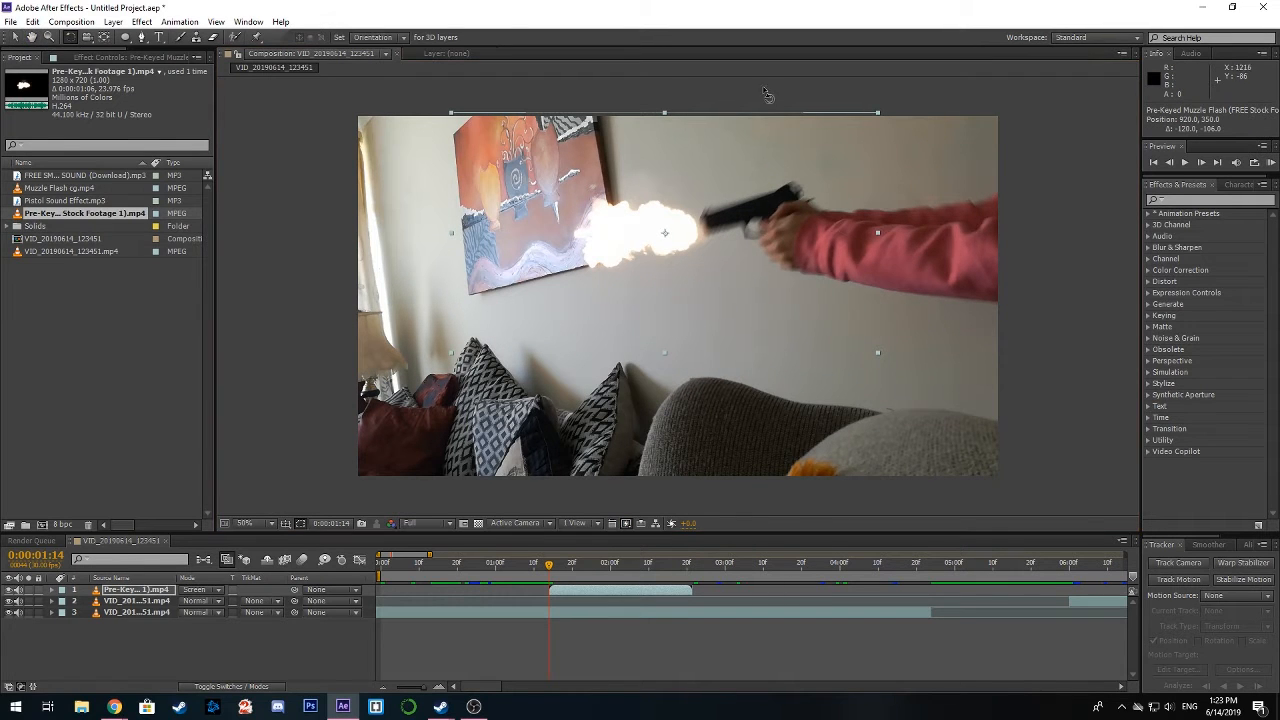
pyautogui.moveTo(764, 94); pyautogui.dragTo(839, 80)
pyautogui.click(15, 37)
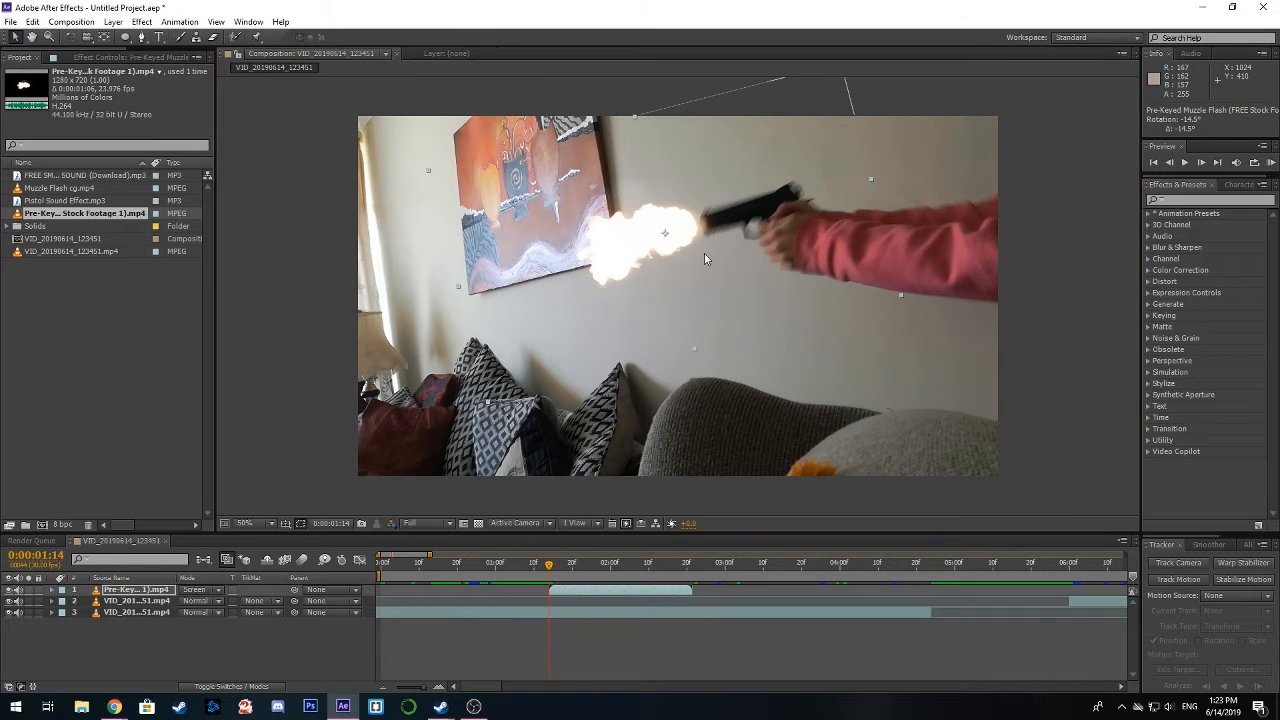
# Shrink the muzzle flash slightly and align it with the barrel tip at position 934, 342
pyautogui.moveTo(704, 253); pyautogui.dragTo(706, 248)
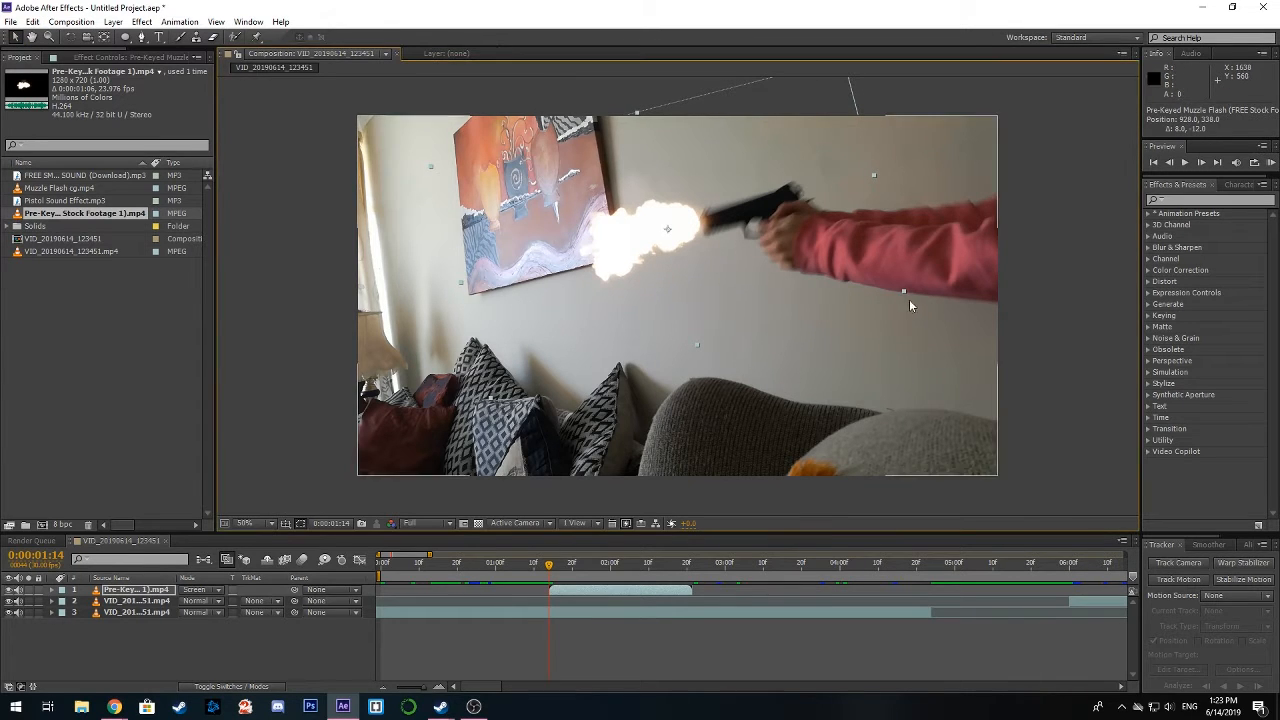
pyautogui.moveTo(903, 287)
pyautogui.mouseDown()
pyautogui.moveTo(930, 300)
pyautogui.moveTo(899, 288)
pyautogui.mouseUp()
pyautogui.moveTo(759, 249); pyautogui.dragTo(761, 250)
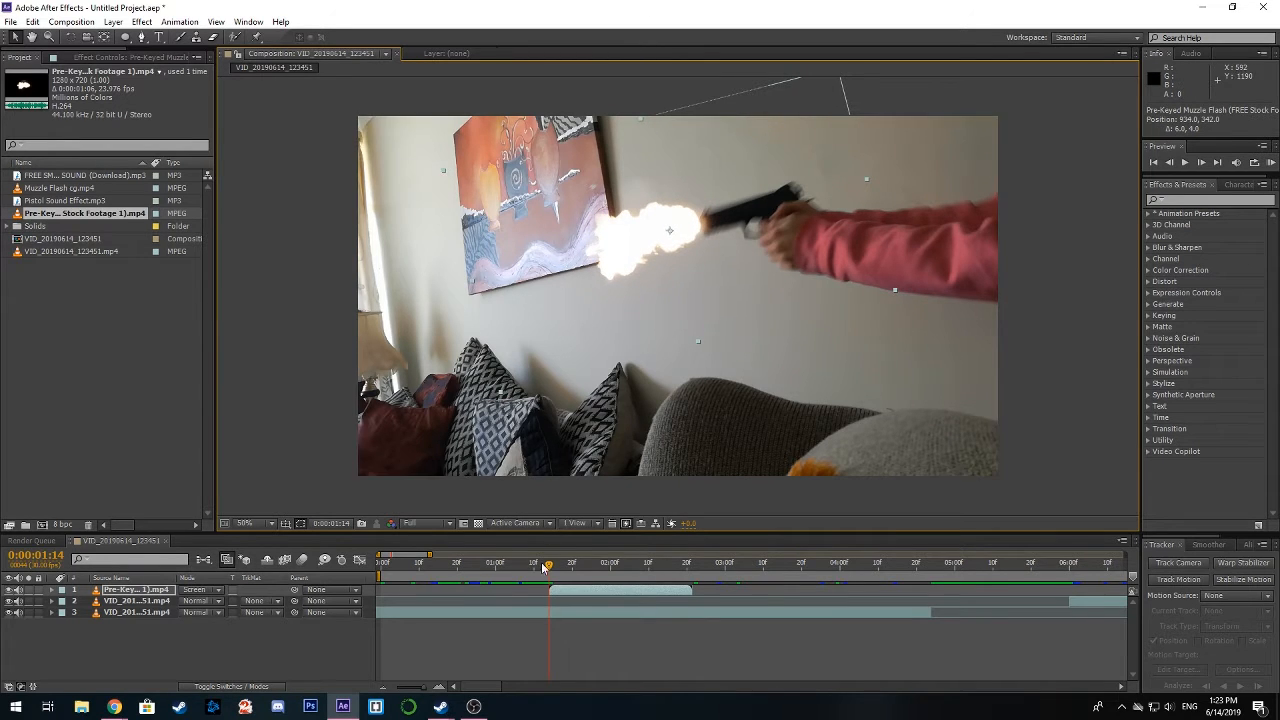
pyautogui.moveTo(549, 566)
pyautogui.mouseDown()
pyautogui.moveTo(589, 565)
pyautogui.moveTo(531, 562)
pyautogui.moveTo(660, 571)
pyautogui.moveTo(533, 580)
pyautogui.moveTo(549, 580)
pyautogui.mouseUp()
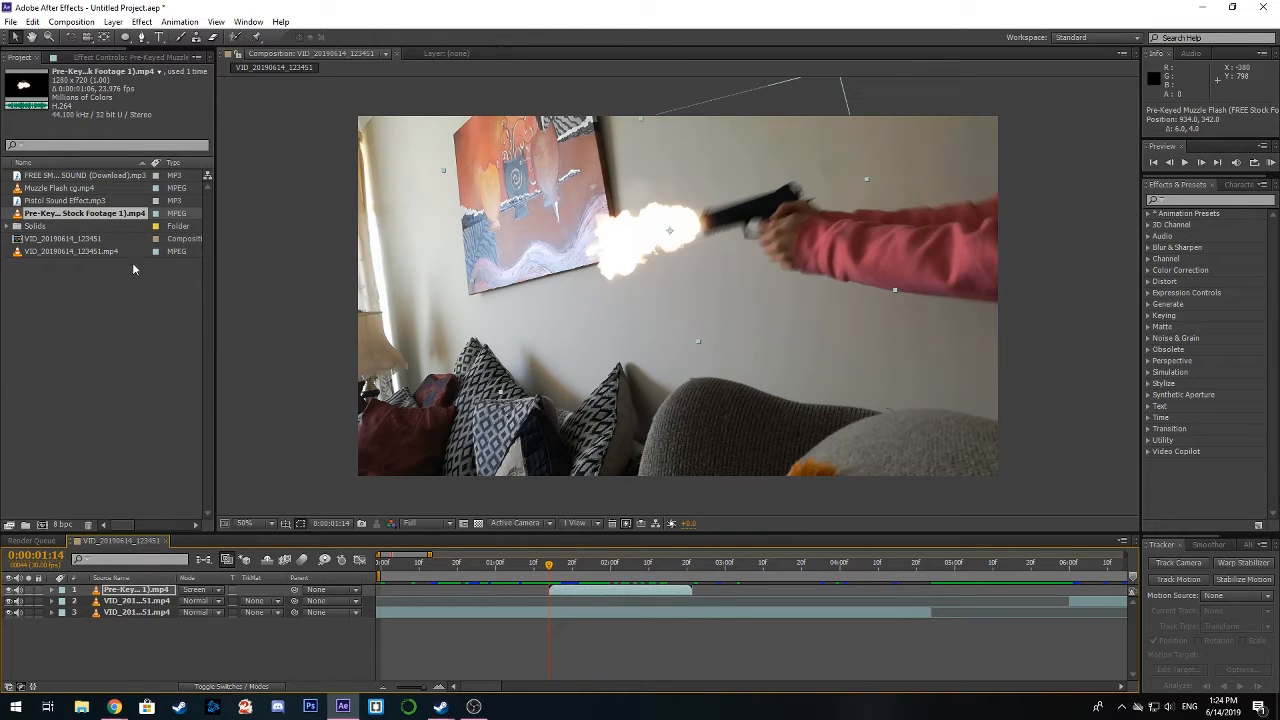
# Add Pistol Sound Effect.mp3 directly below the muzzle flash layer and show its audio waveform
pyautogui.click(62, 202)
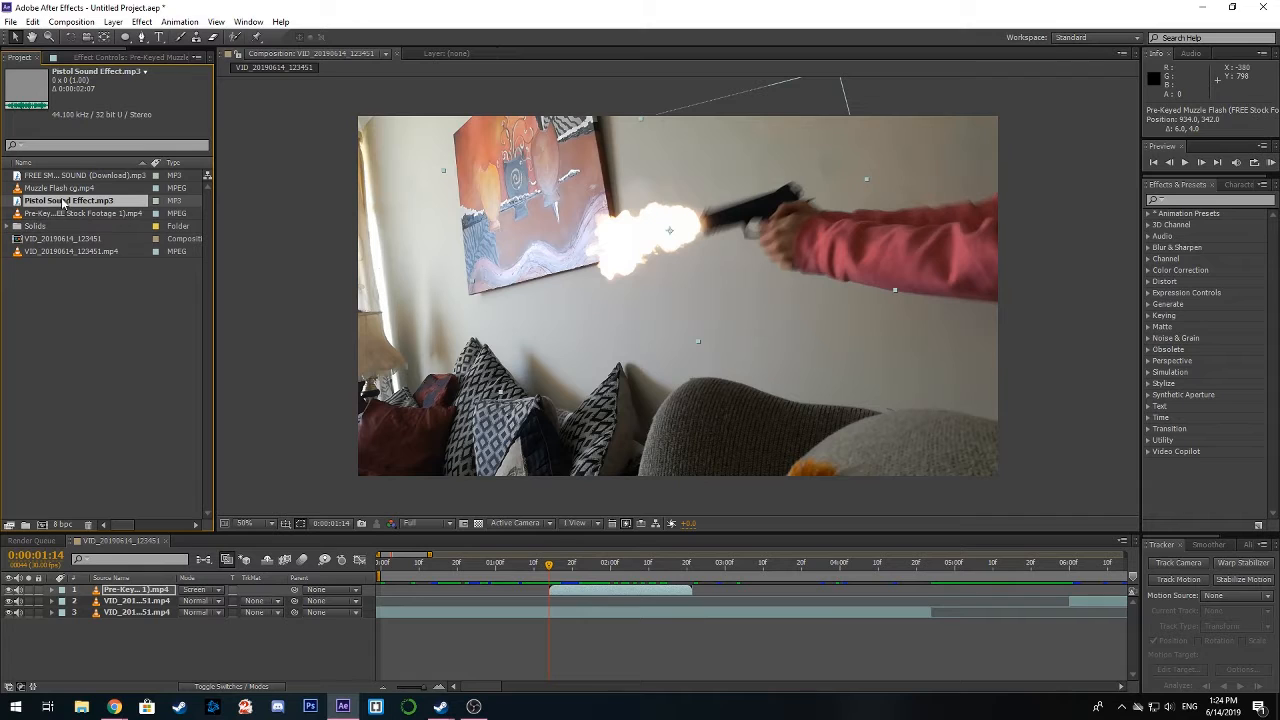
pyautogui.moveTo(63, 203); pyautogui.dragTo(150, 598)
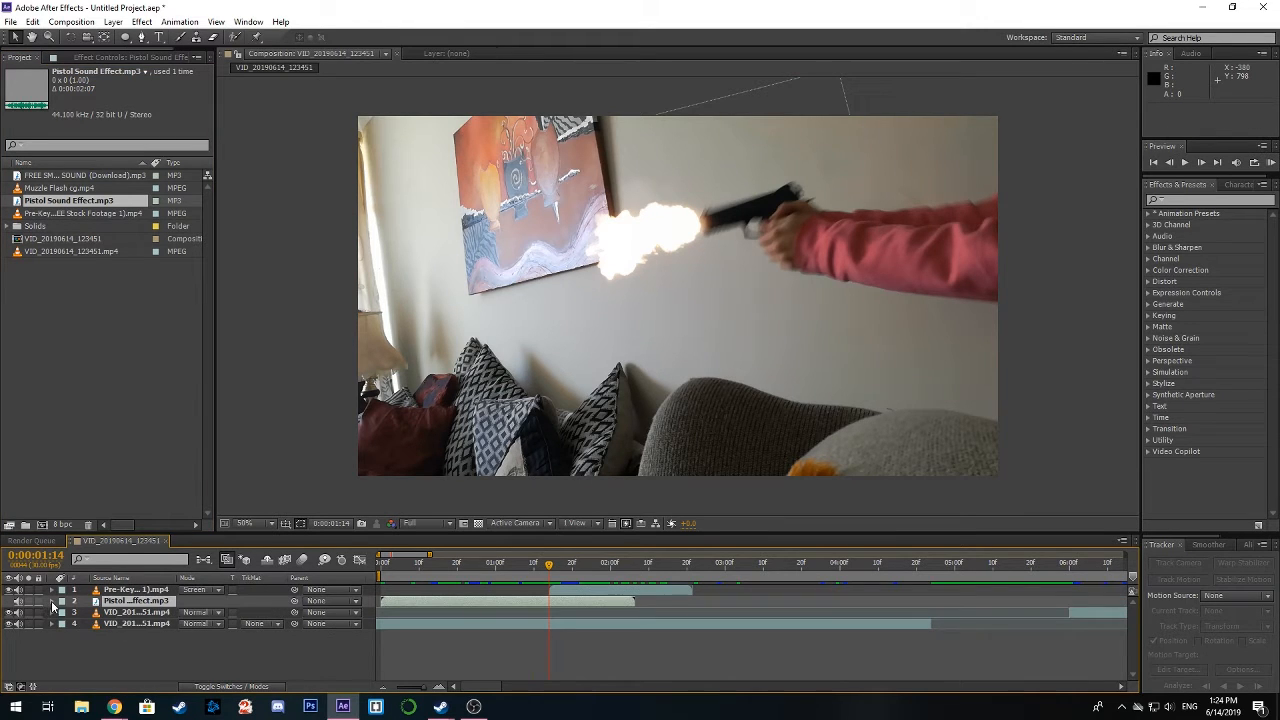
pyautogui.click(52, 601)
pyautogui.click(63, 613)
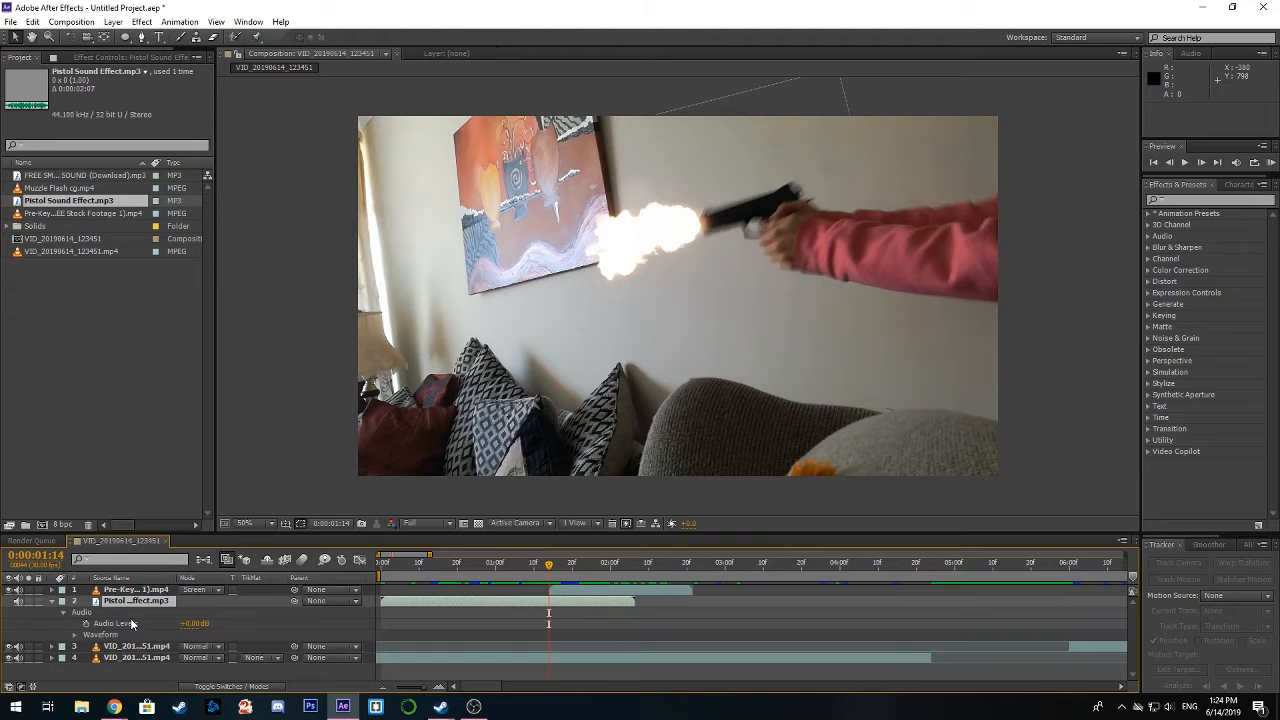
pyautogui.click(75, 636)
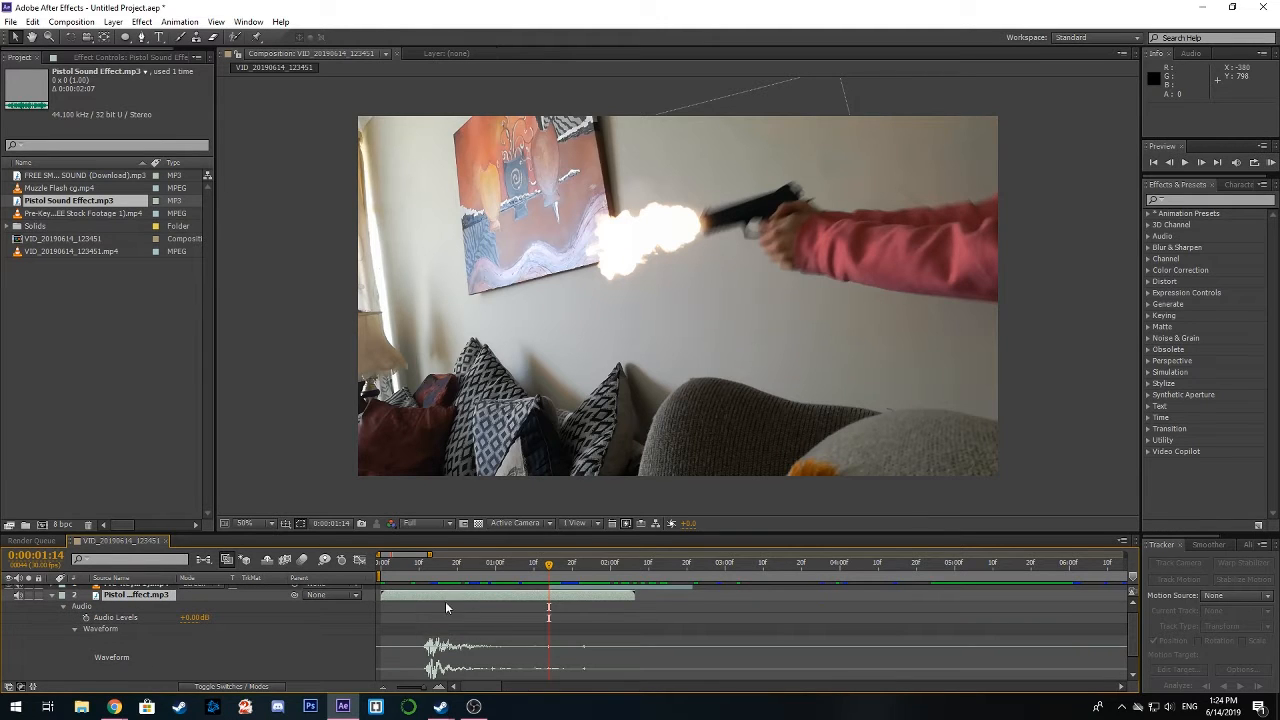
# Shift the pistol sound so its shot peak lines up with 0:00:01:14, split it there and delete the part before
pyautogui.moveTo(445, 601); pyautogui.dragTo(582, 605)
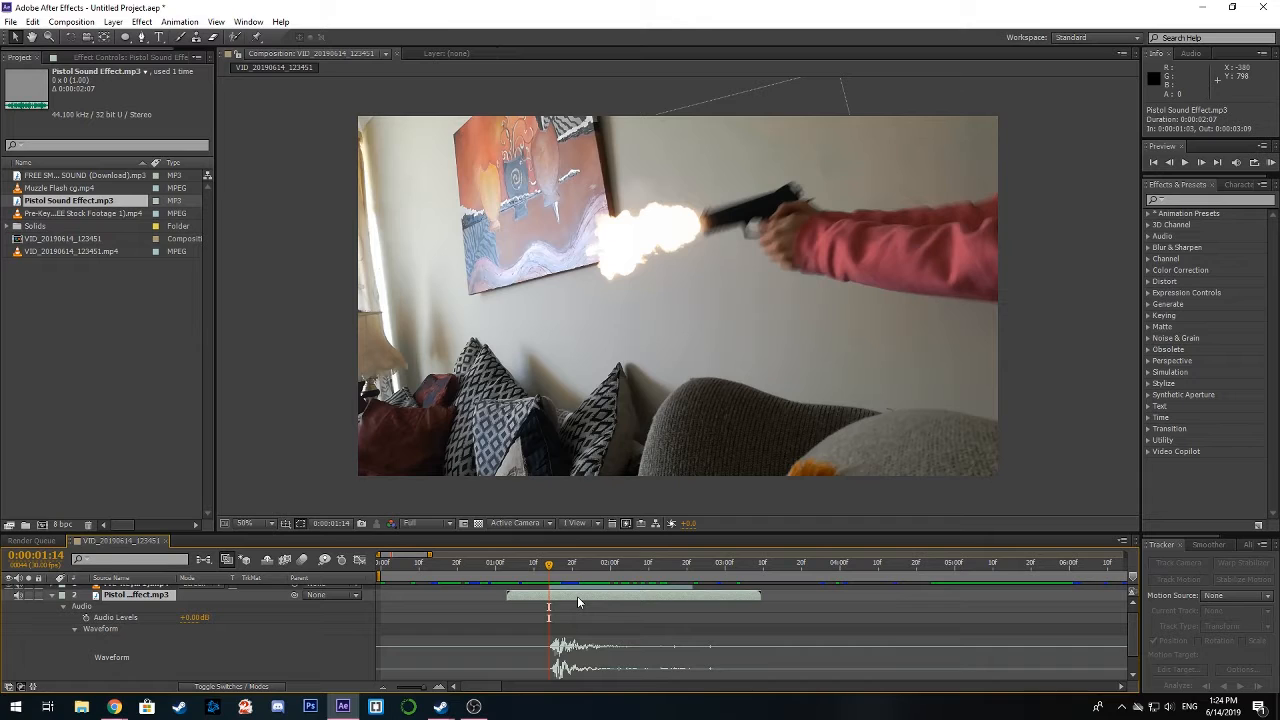
pyautogui.hotkey('ctrl', 'shift', 'd')
pyautogui.click(537, 607)
pyautogui.press('Delete')
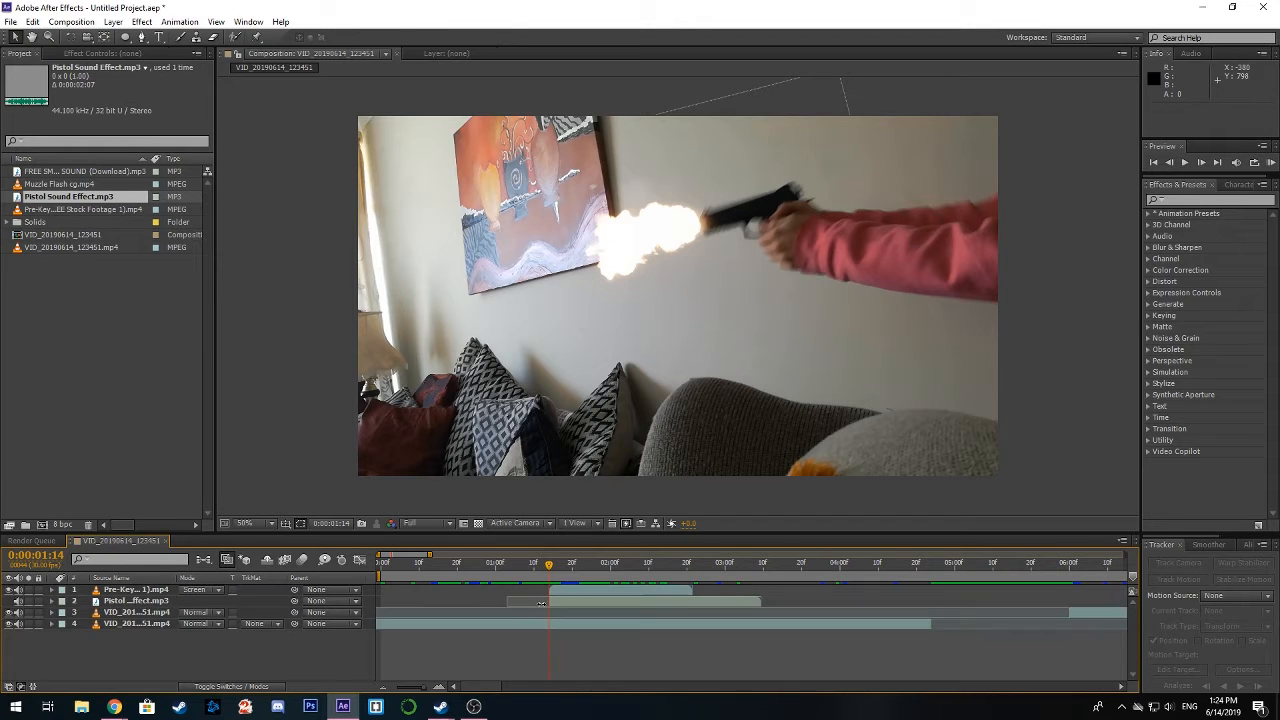
# Show the trimmed pistol sound's waveform to check its alignment with the muzzle flash
pyautogui.click(53, 600)
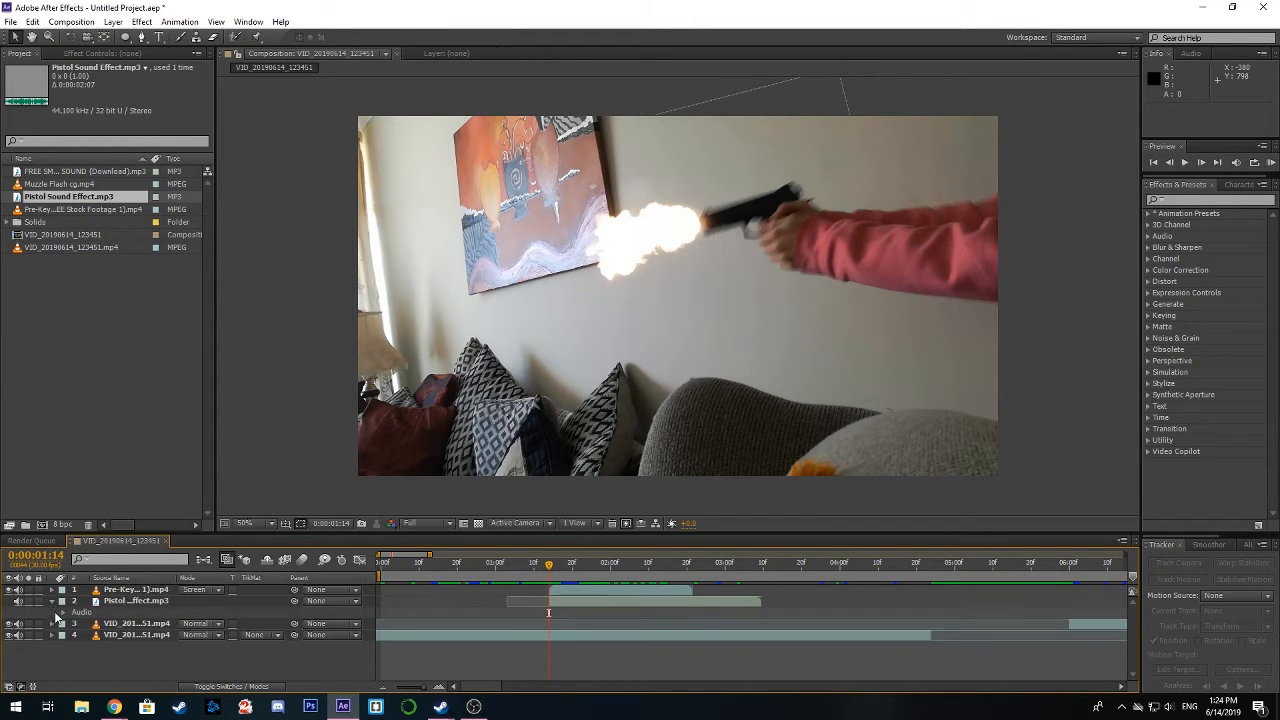
pyautogui.click(62, 612)
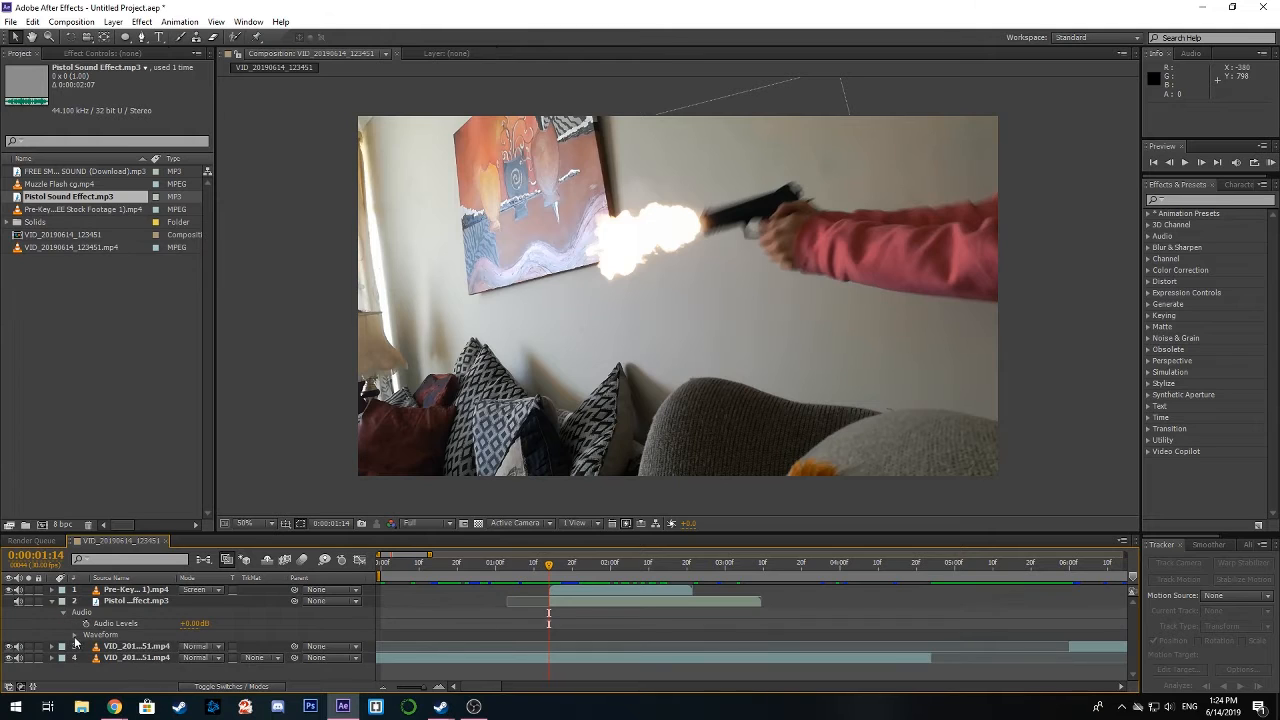
pyautogui.click(74, 636)
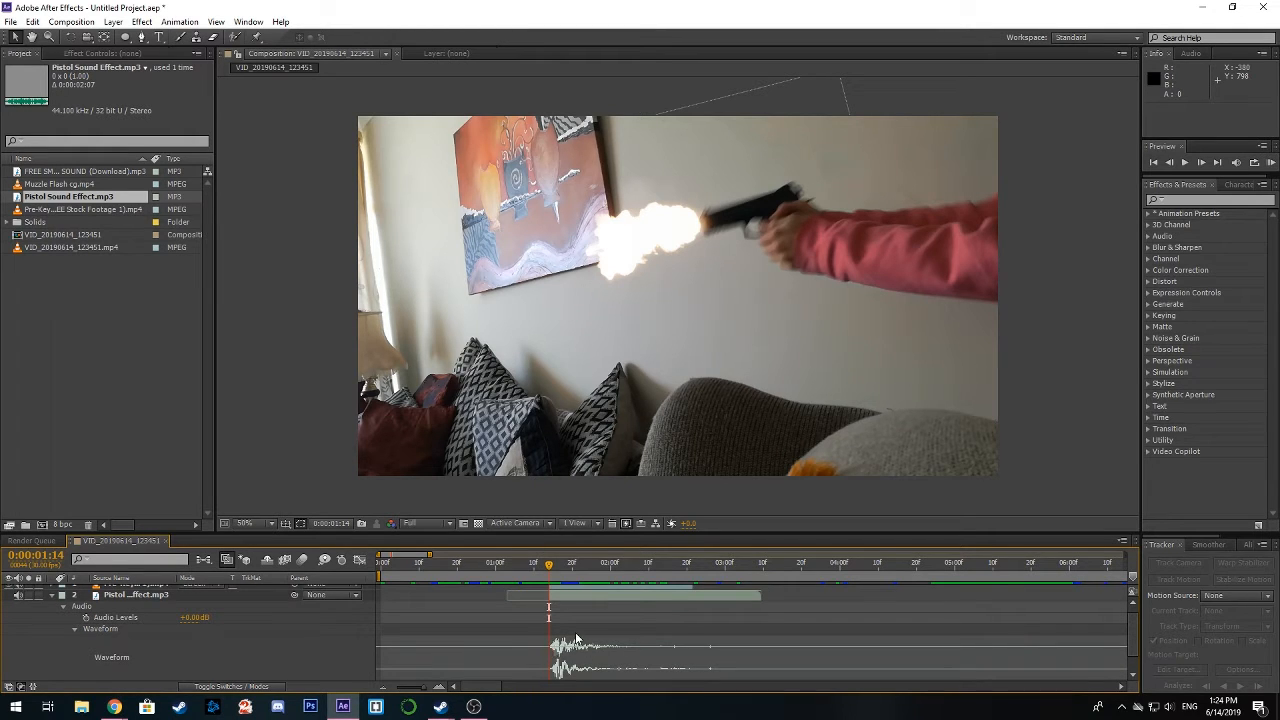
pyautogui.click(583, 597)
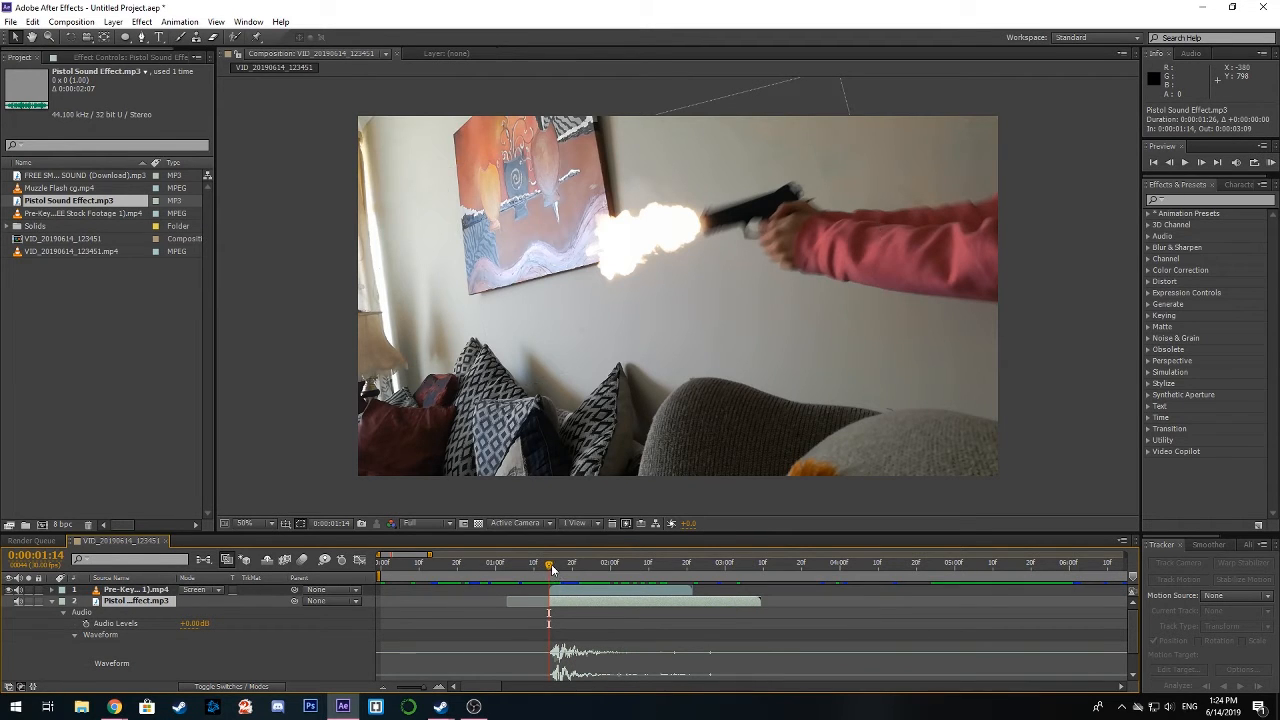
# Check the frames after the shot up to 0:00:01:20 and run a RAM preview of the flash with its sound
pyautogui.moveTo(551, 568); pyautogui.dragTo(572, 577)
pyautogui.hotkey('ctrl', 'Up')
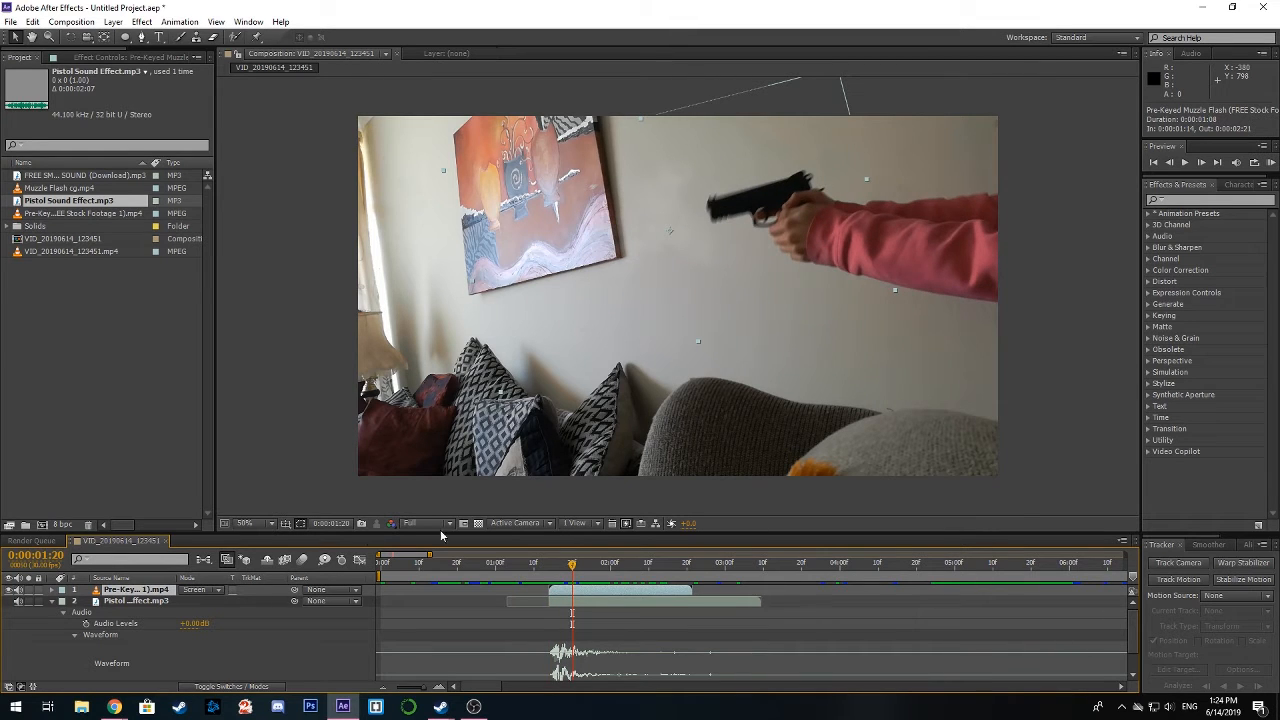
pyautogui.click(1271, 163)
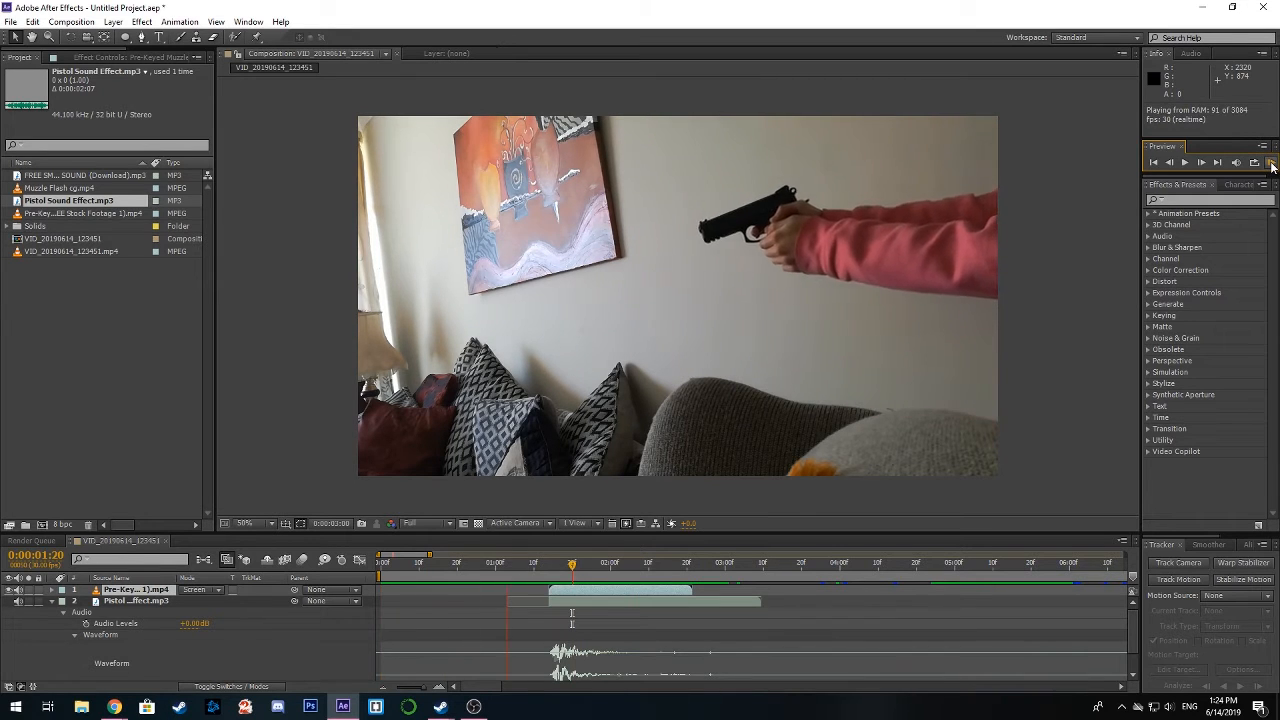
pyautogui.click(662, 614)
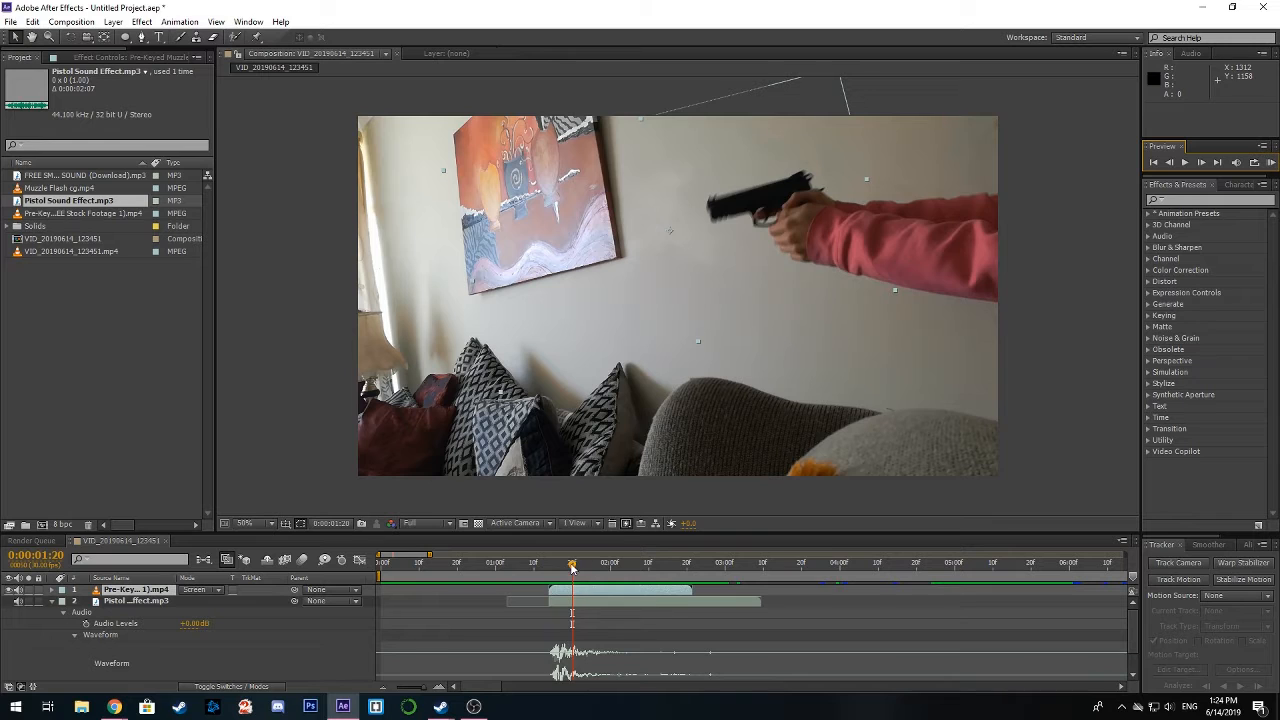
# Return to 0:00:01:14 and create a 1920 x 1080 px solid in colour FEFAF4, sampled from the muzzle flash
pyautogui.moveTo(572, 566); pyautogui.dragTo(549, 566)
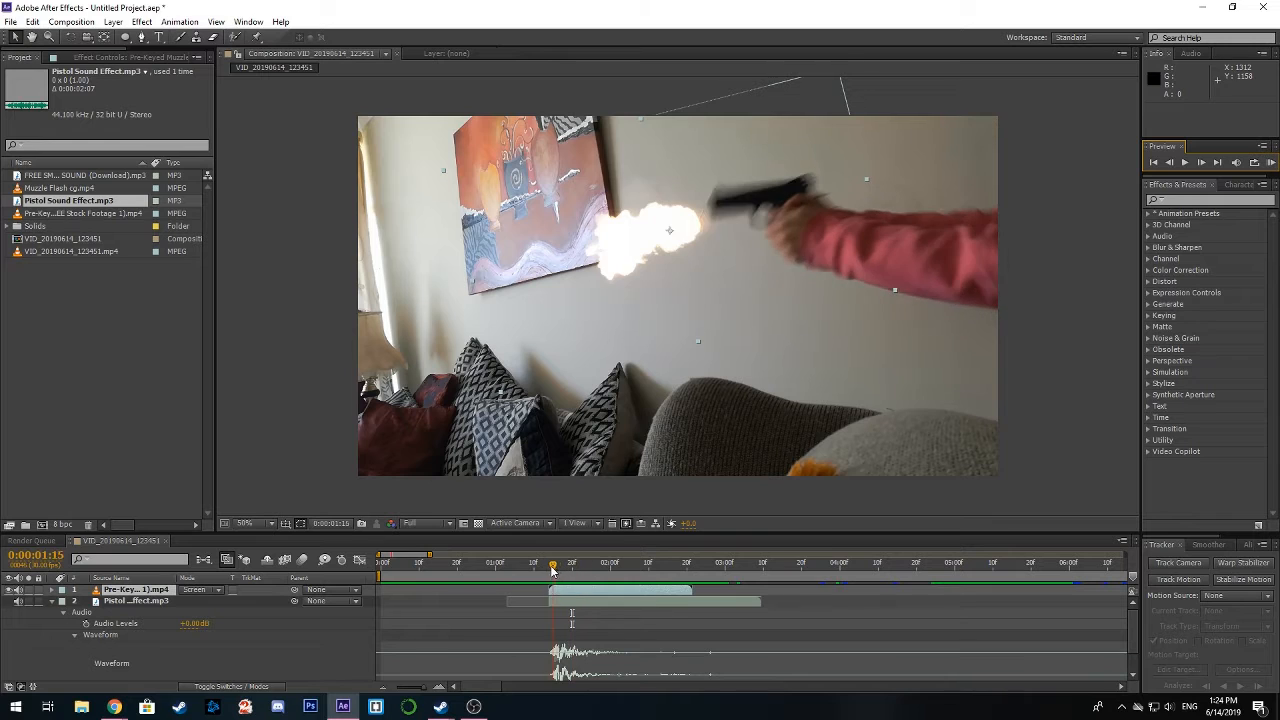
pyautogui.click(55, 601)
pyautogui.rightClick(125, 645)
pyautogui.moveTo(294, 504)
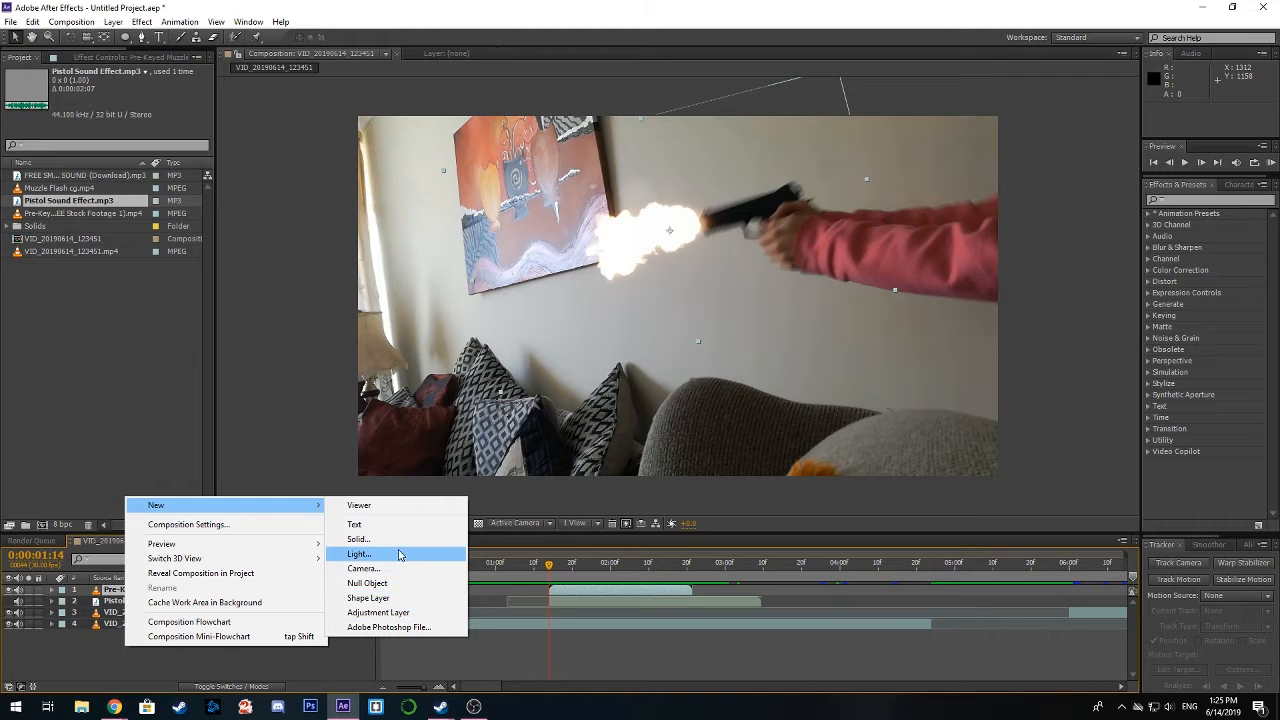
pyautogui.click(358, 539)
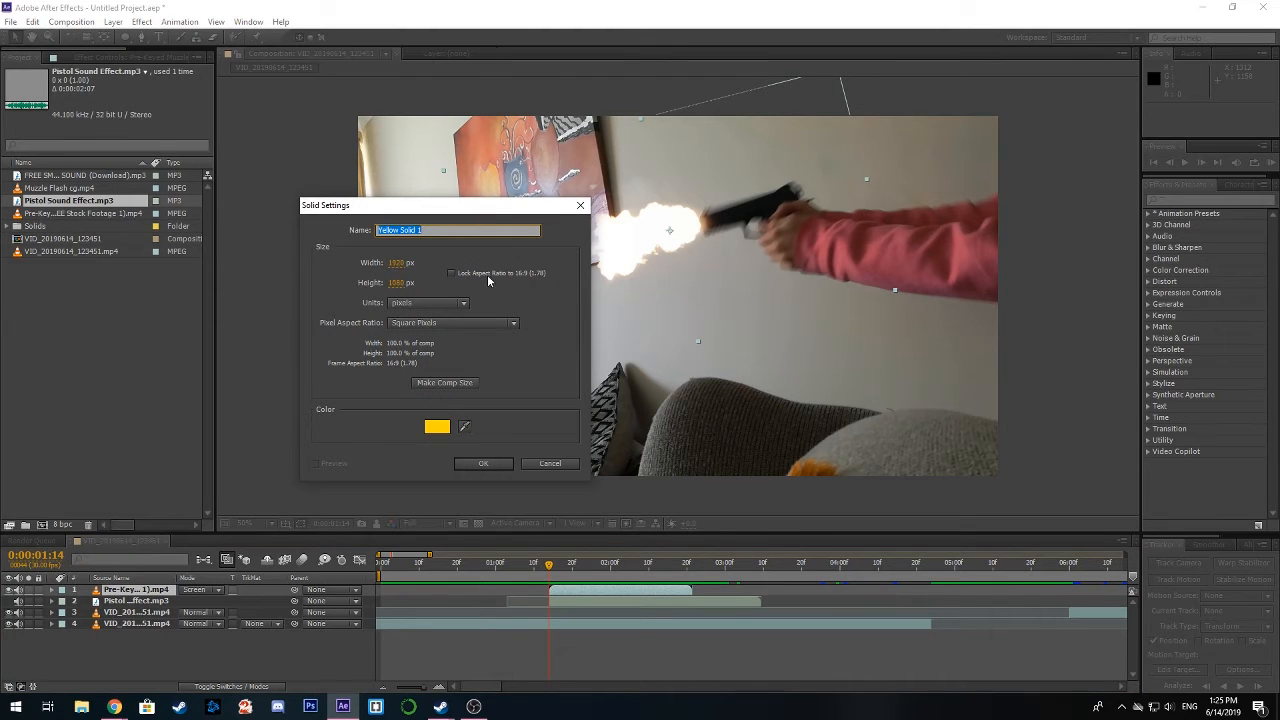
pyautogui.moveTo(430, 205); pyautogui.dragTo(235, 252)
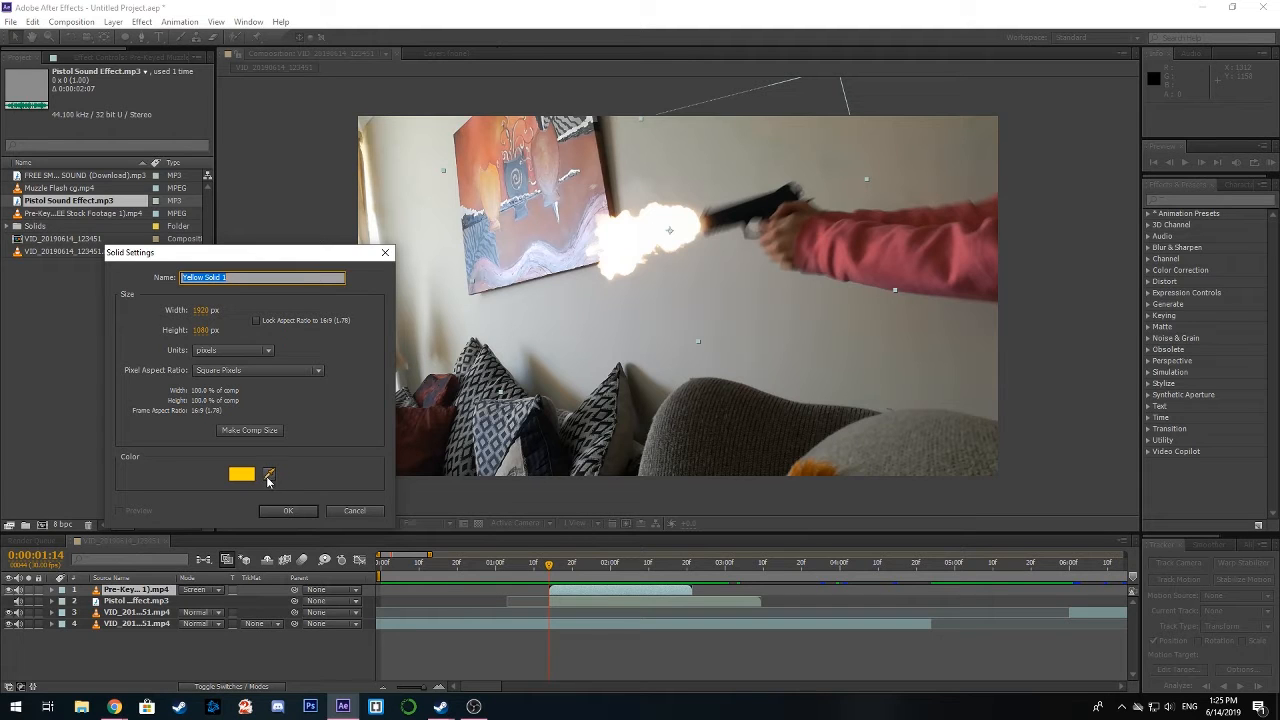
pyautogui.click(250, 478)
pyautogui.click(1044, 421)
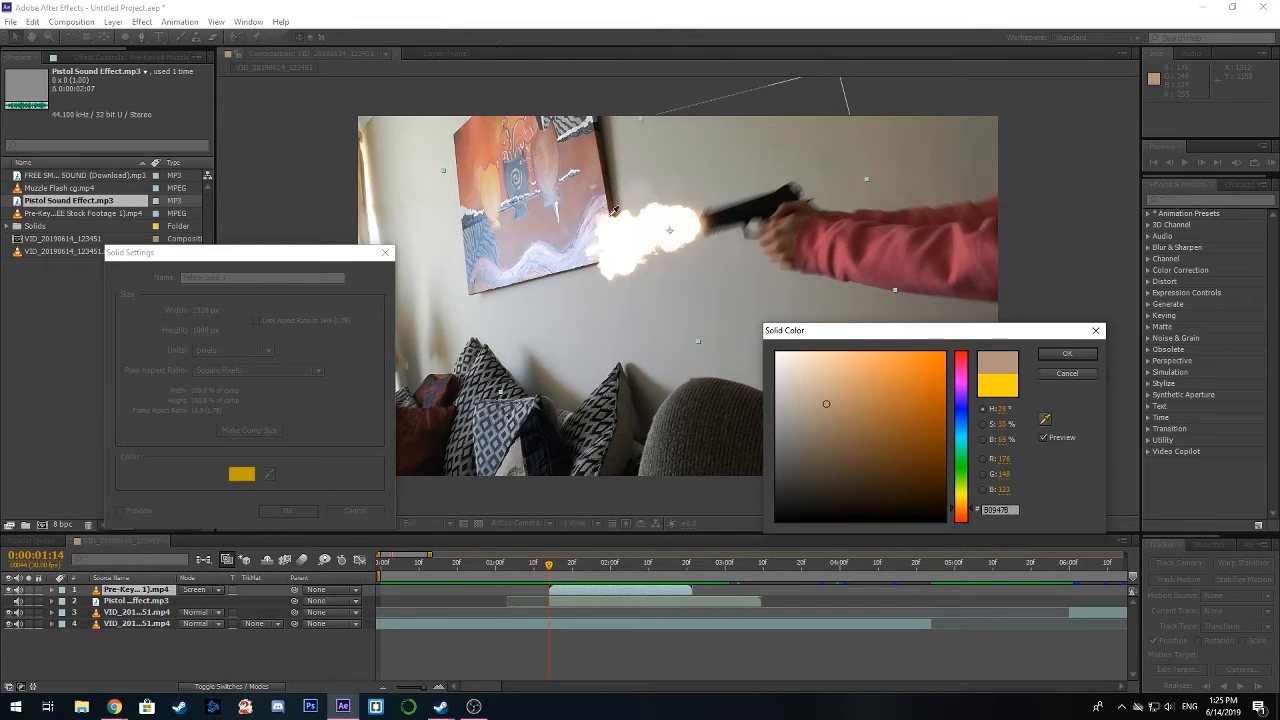
pyautogui.click(609, 221)
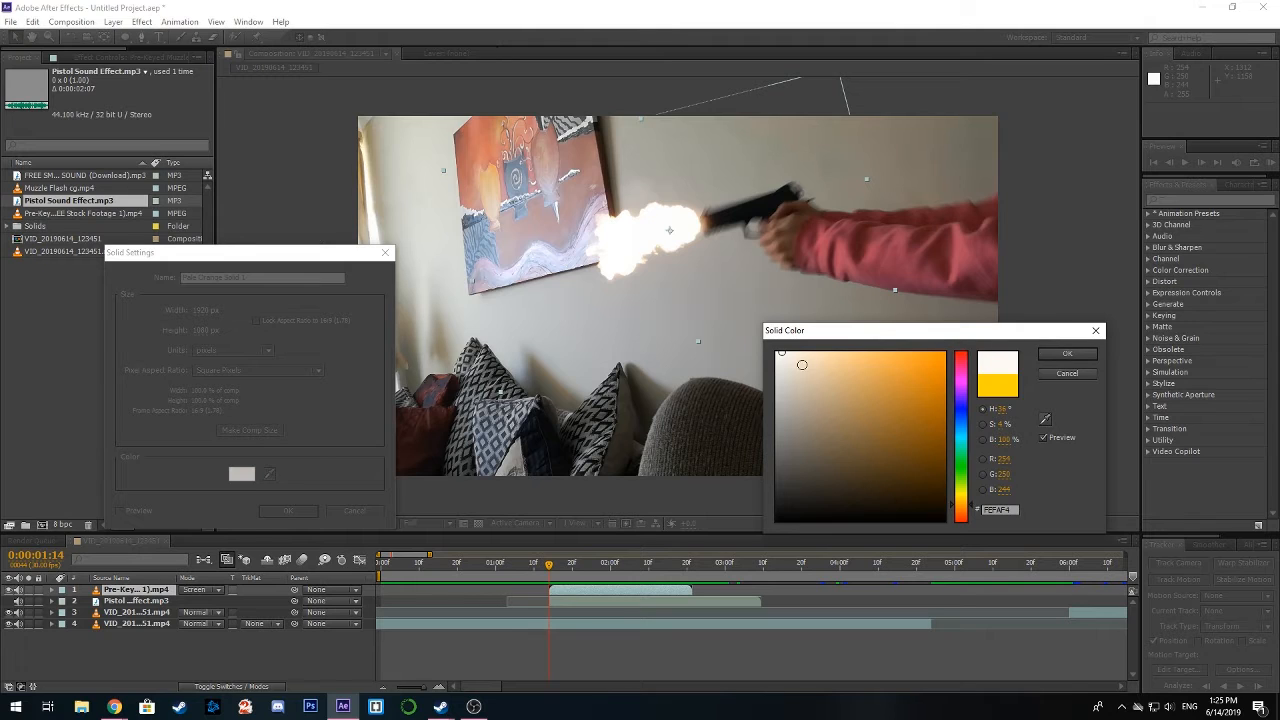
pyautogui.click(1068, 355)
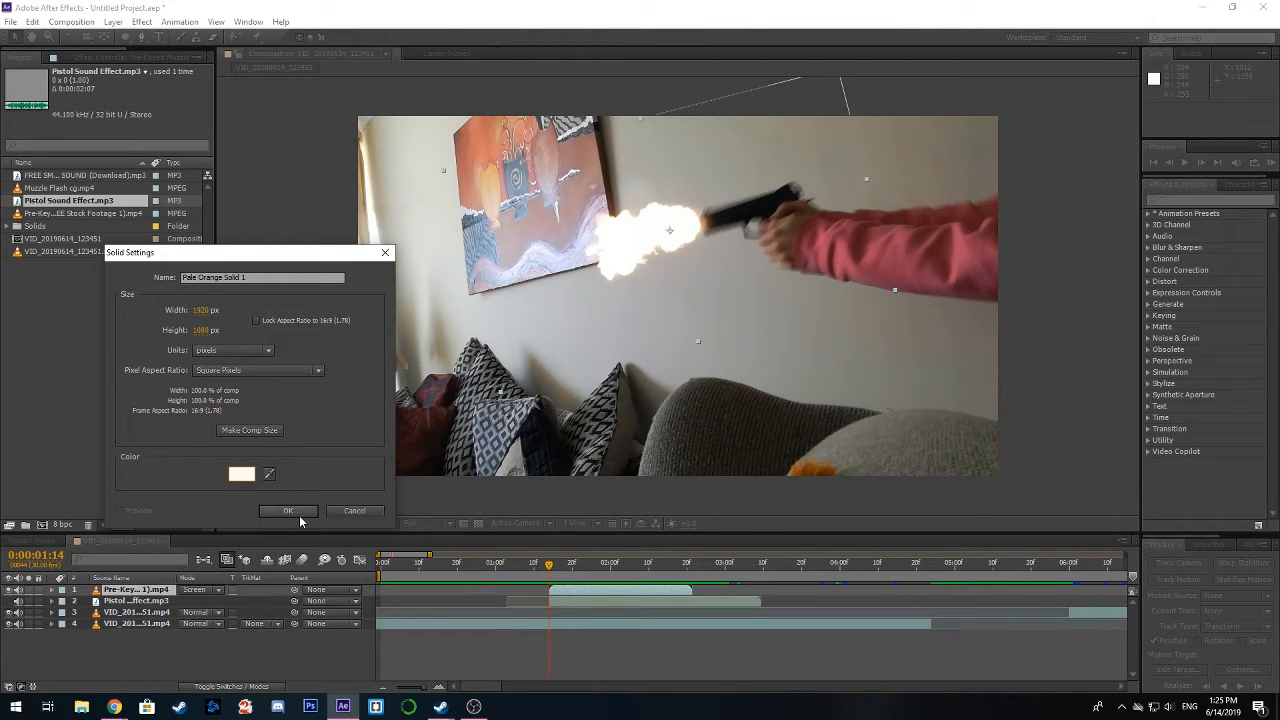
pyautogui.click(298, 512)
# Set the new solid layer's opacity to 21%
pyautogui.click(126, 38)
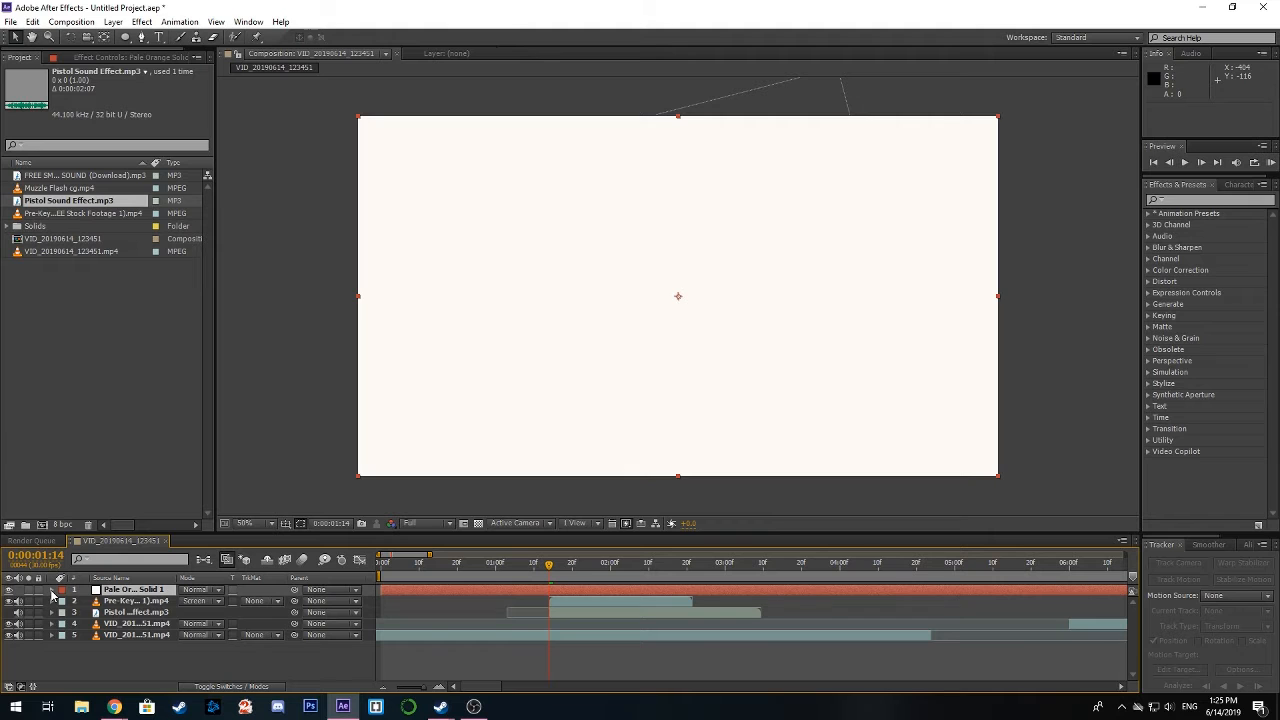
pyautogui.click(53, 592)
pyautogui.click(63, 601)
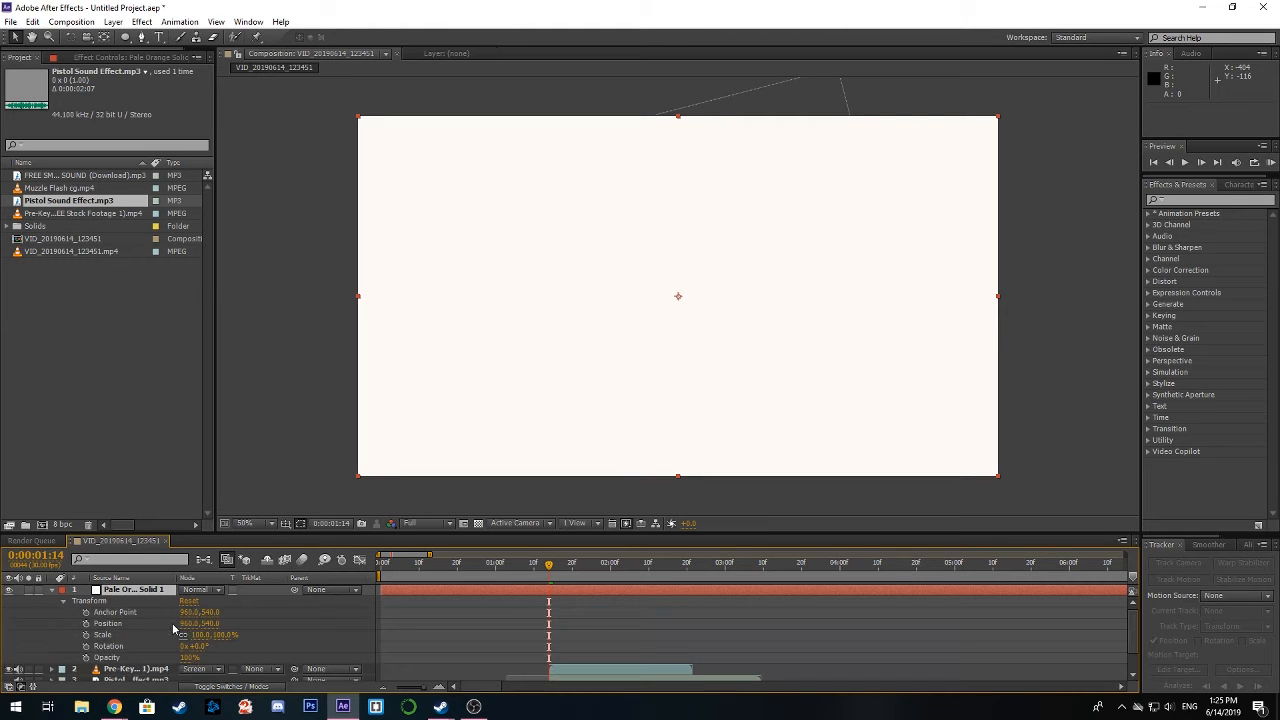
pyautogui.moveTo(189, 657); pyautogui.dragTo(144, 663)
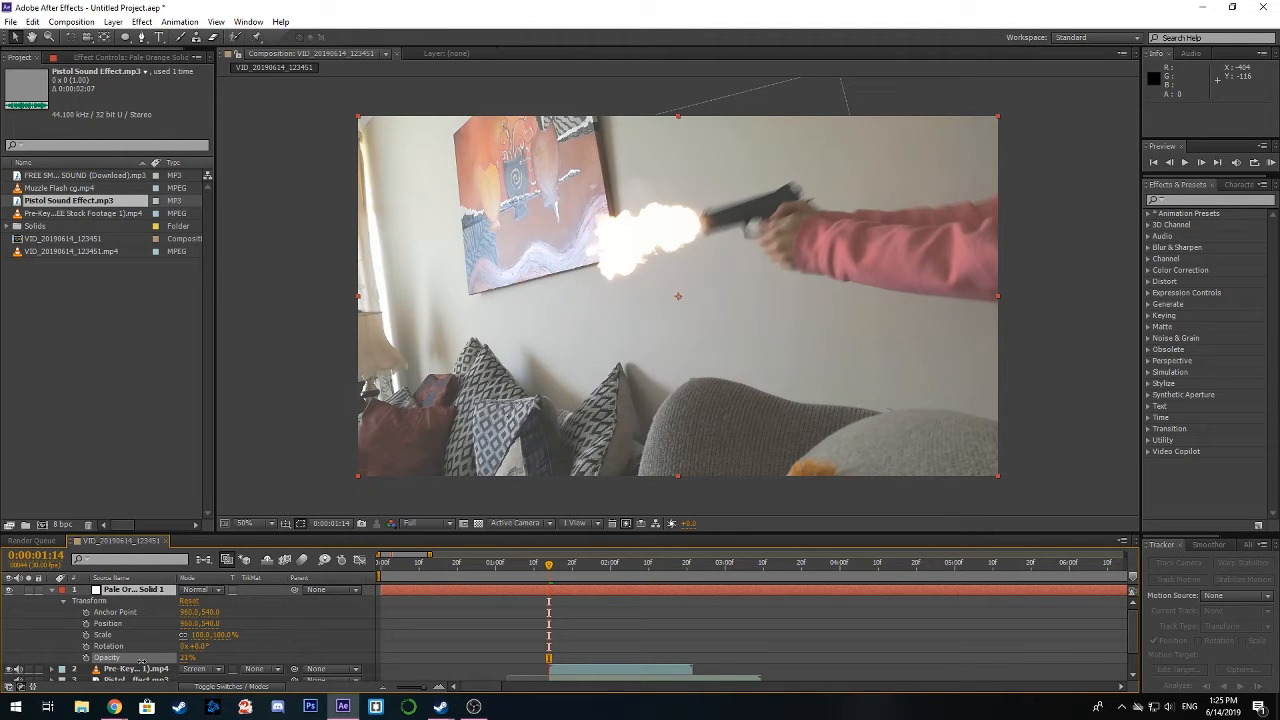
pyautogui.click(127, 40)
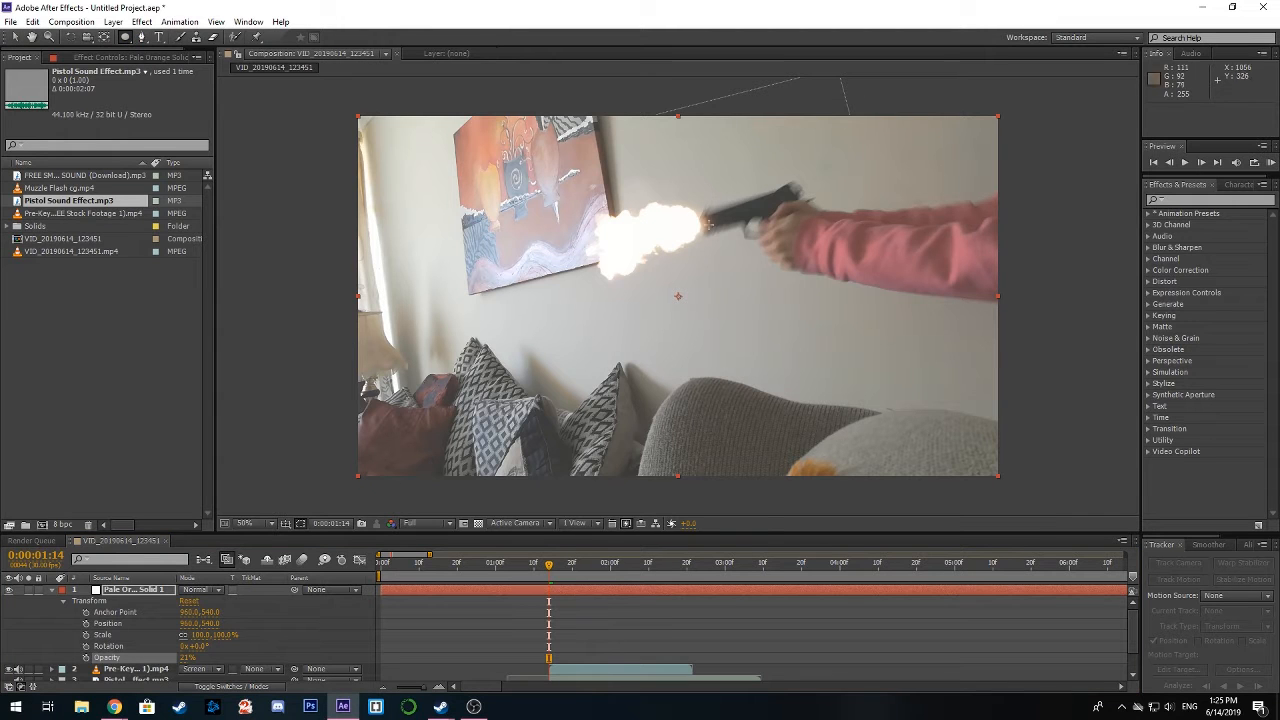
pyautogui.moveTo(638, 230); pyautogui.dragTo(926, 508)
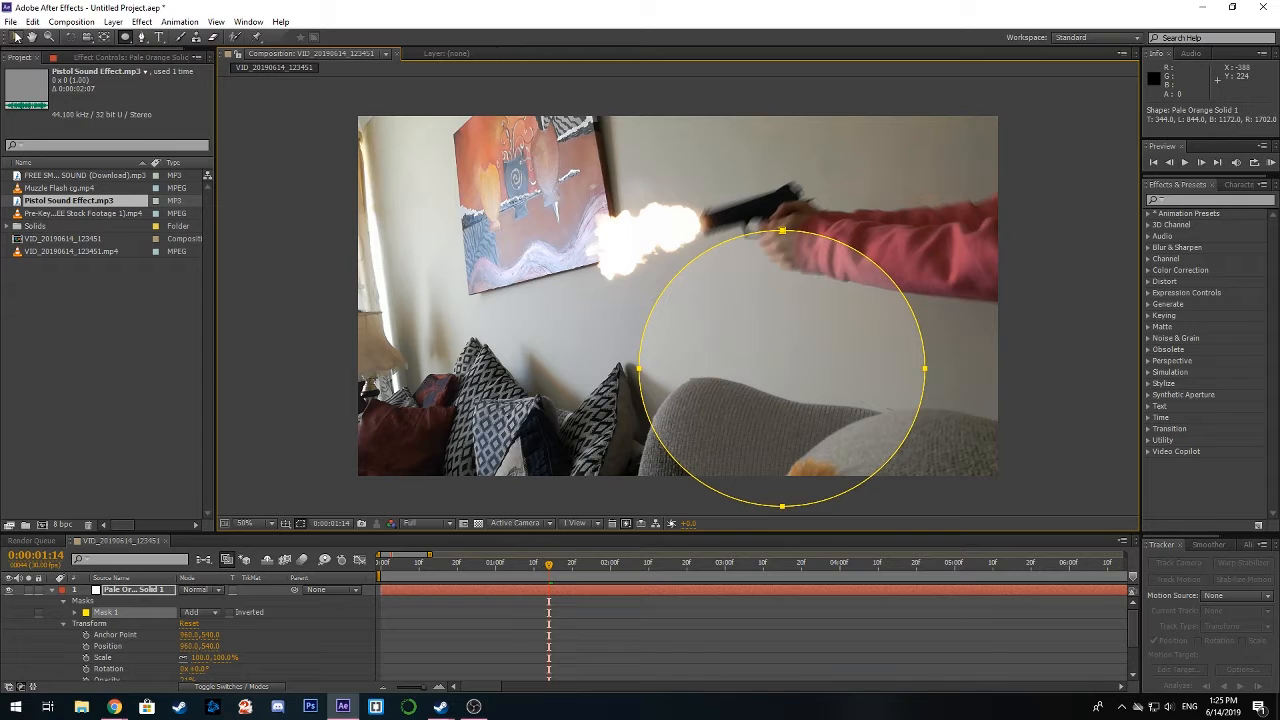
pyautogui.click(15, 37)
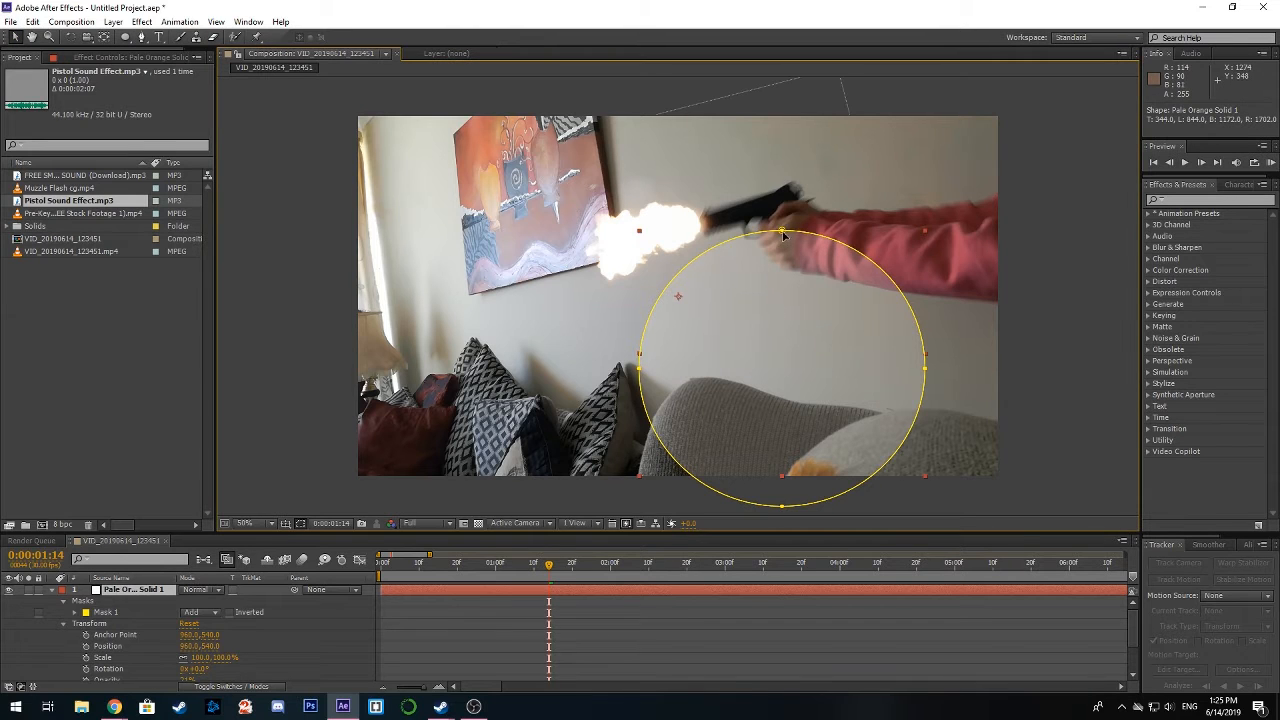
pyautogui.moveTo(783, 232); pyautogui.dragTo(768, 231)
pyautogui.hotkey('ctrl', 'z')
pyautogui.hotkey('ctrl', 'z')
pyautogui.hotkey('ctrl', 'z')
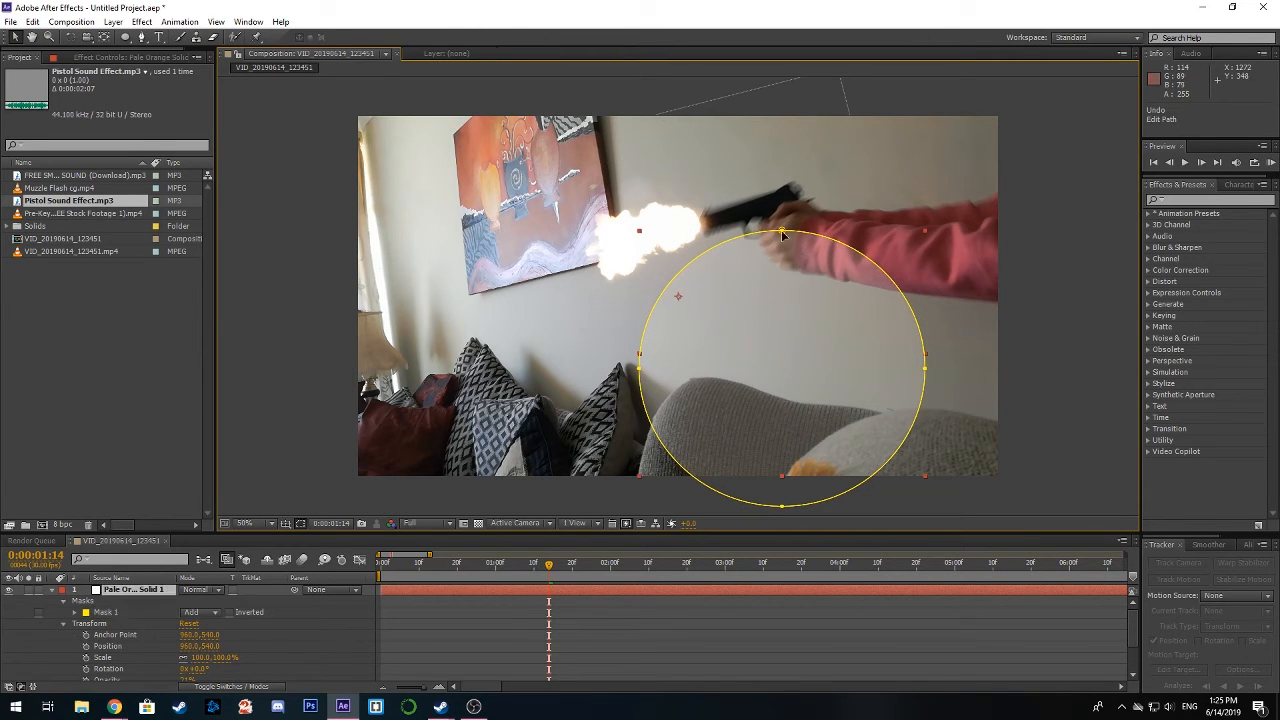
# Draw an elliptical mask about 966 by 932 px around the muzzle flash on the solid and shift it slightly up
pyautogui.click(125, 38)
pyautogui.moveTo(466, 90); pyautogui.dragTo(786, 401)
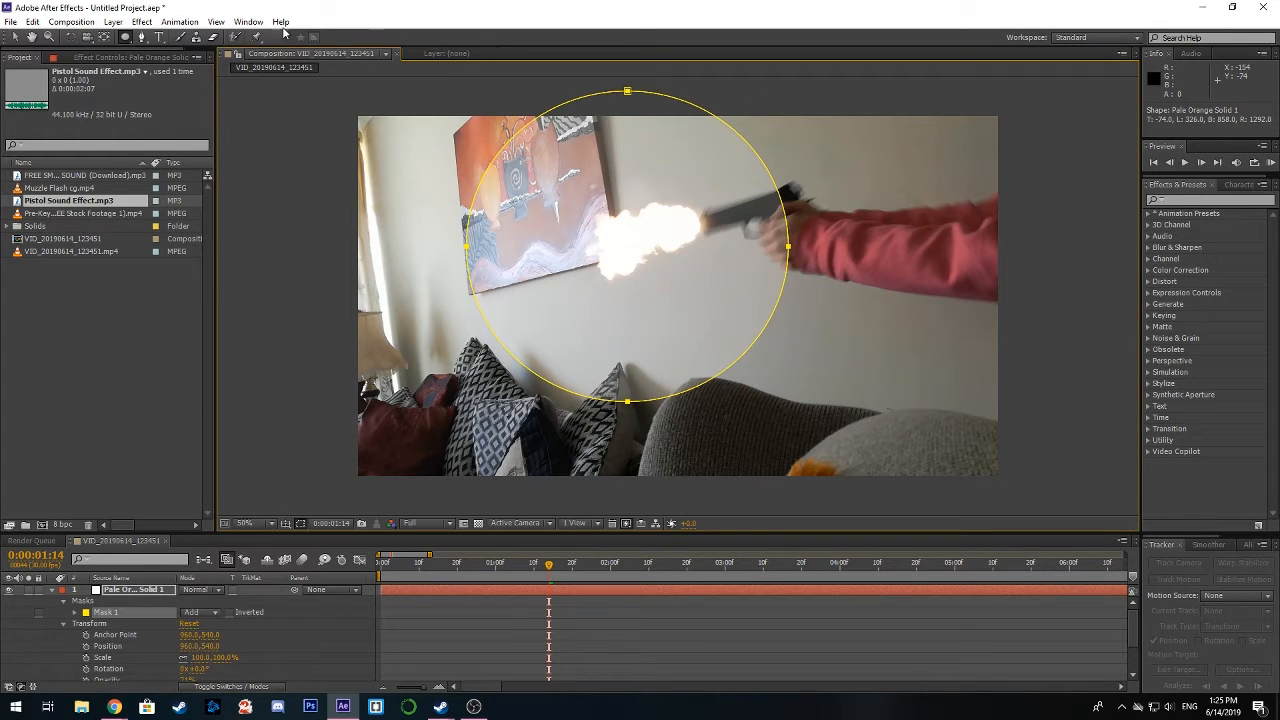
pyautogui.click(16, 40)
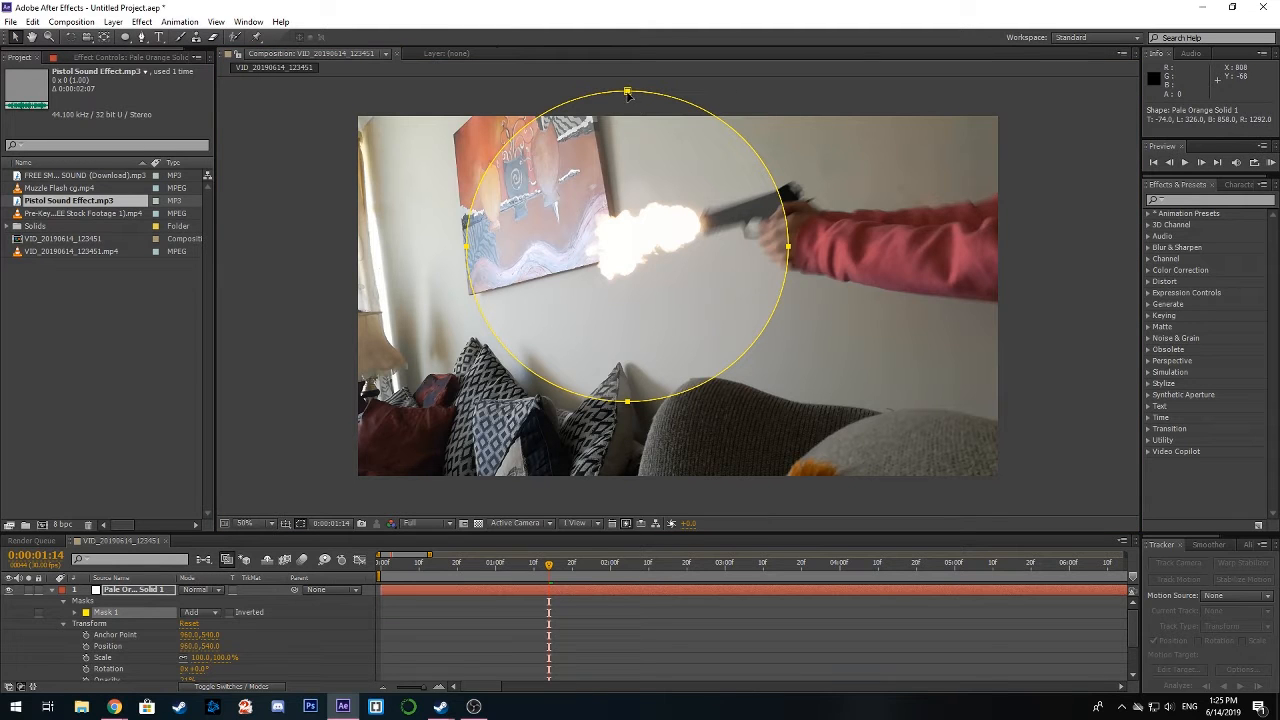
pyautogui.moveTo(627, 93)
pyautogui.mouseDown()
pyautogui.moveTo(647, 77)
pyautogui.moveTo(643, 131)
pyautogui.moveTo(635, 64)
pyautogui.moveTo(632, 77)
pyautogui.mouseUp()
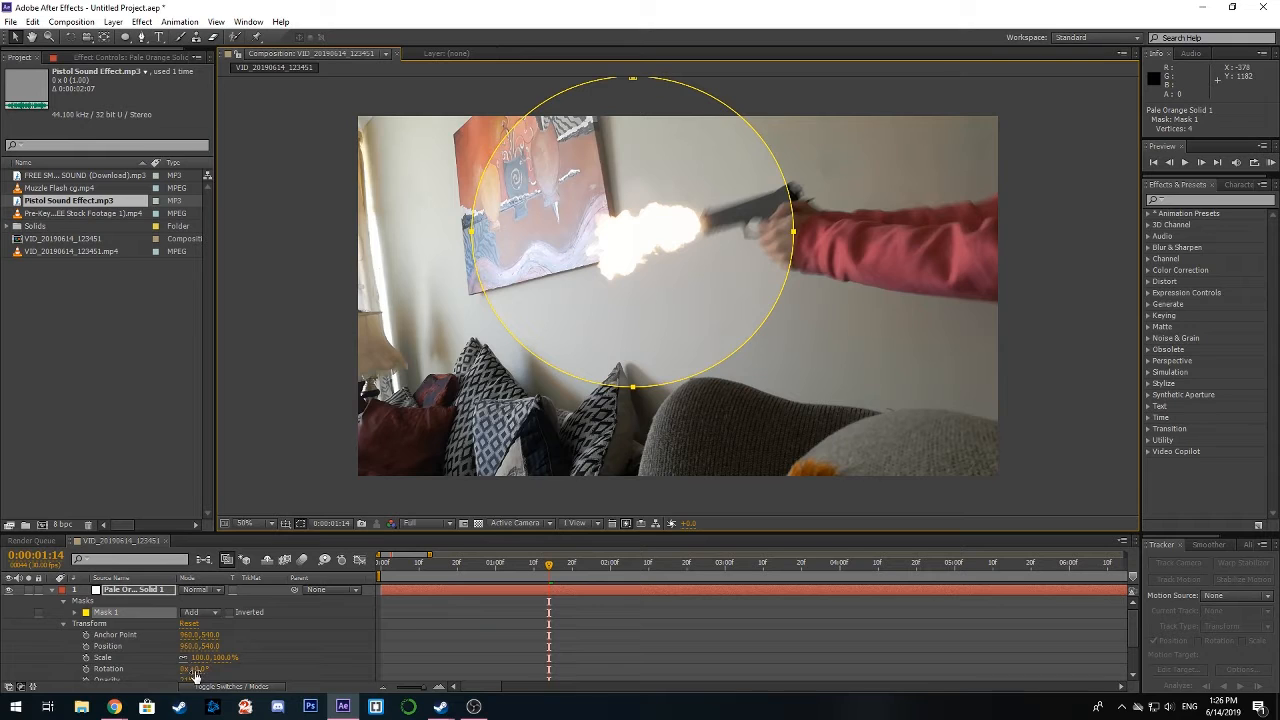
# Set the mask feather of the round mask around the flash to 163 pixels
pyautogui.scroll(-1, 50, 606)
pyautogui.scroll(1, 86, 625)
pyautogui.click(74, 612)
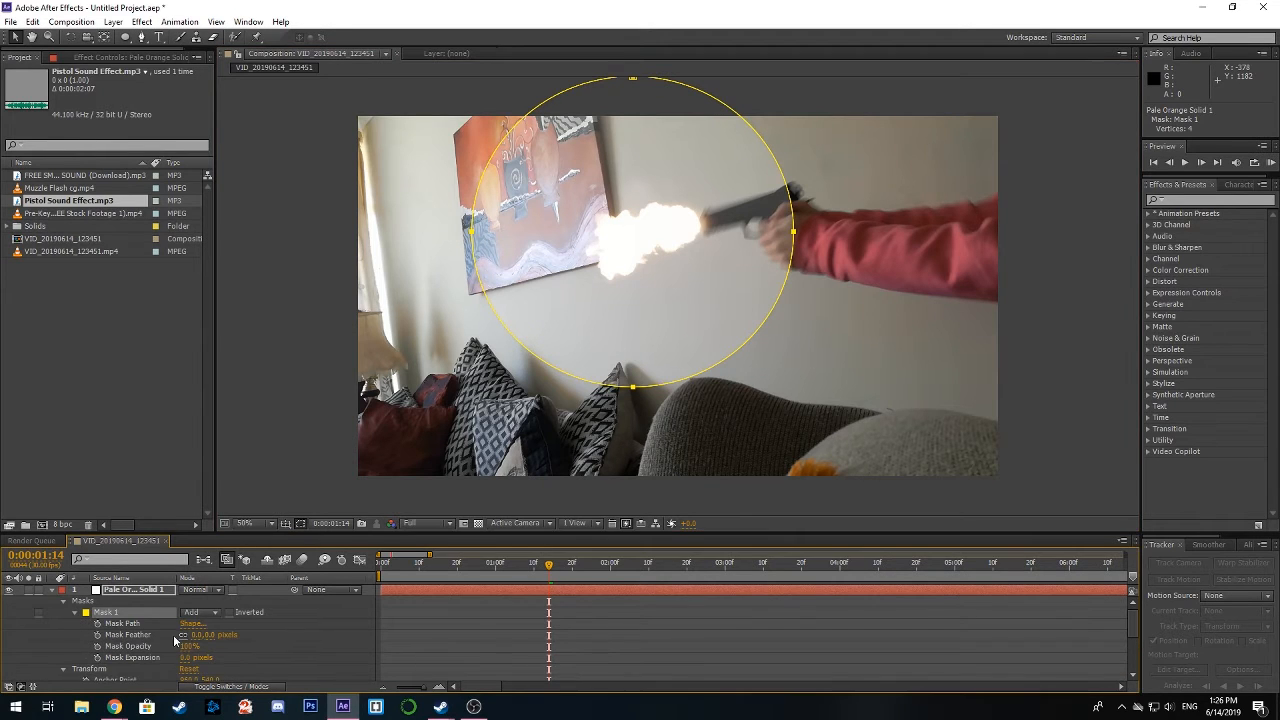
pyautogui.moveTo(196, 635); pyautogui.dragTo(280, 635)
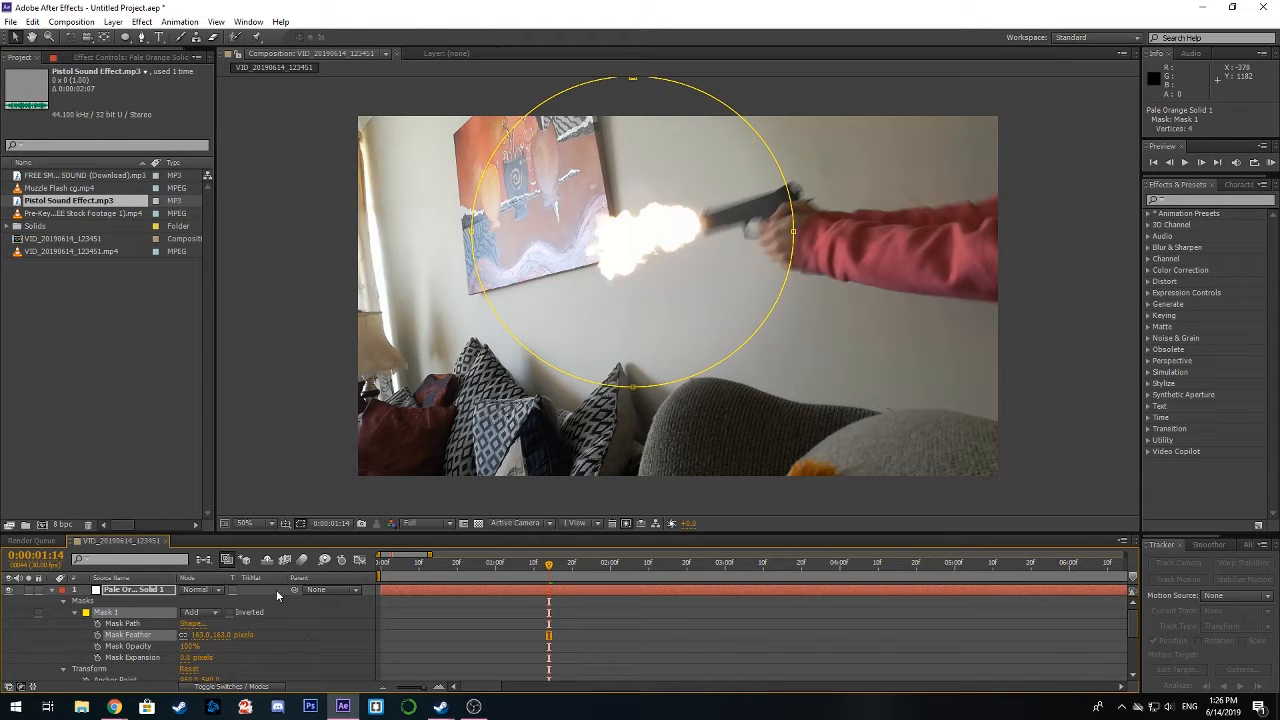
# Draw a closed Pen mask on the solid over the rounded sofa back below the muzzle flash
pyautogui.click(141, 37)
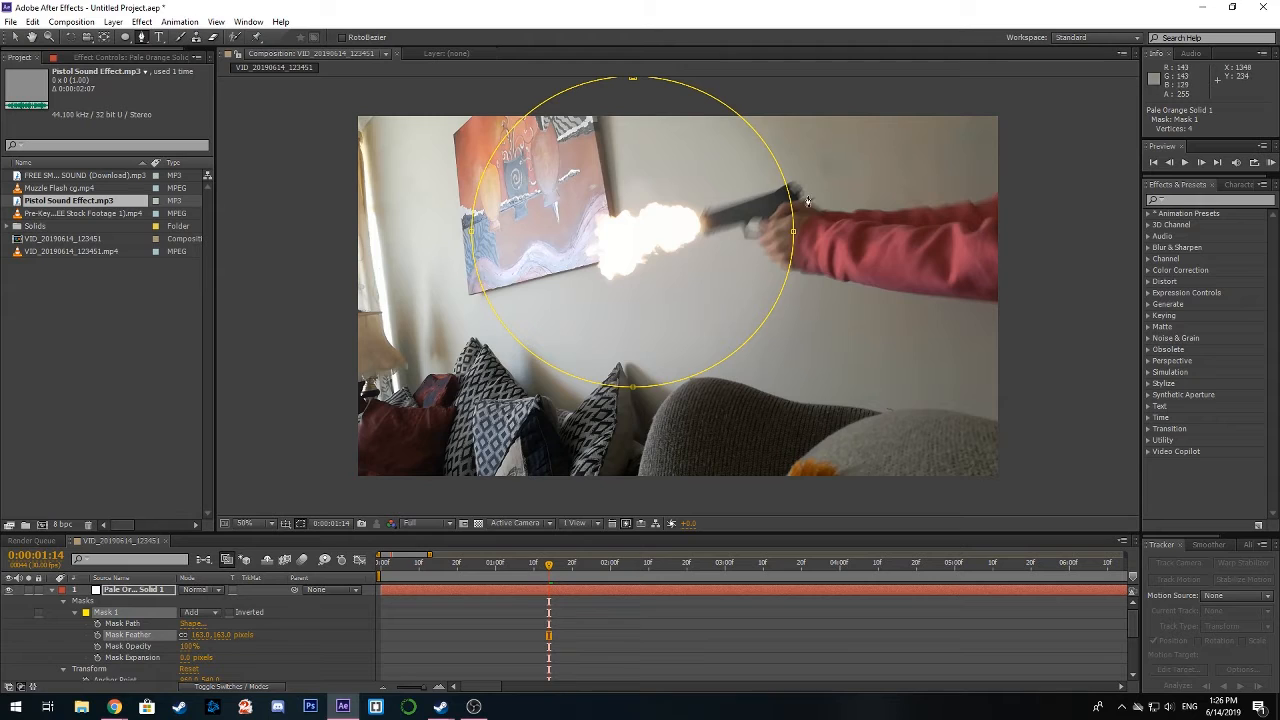
pyautogui.click(735, 383)
pyautogui.click(709, 379)
pyautogui.click(690, 380)
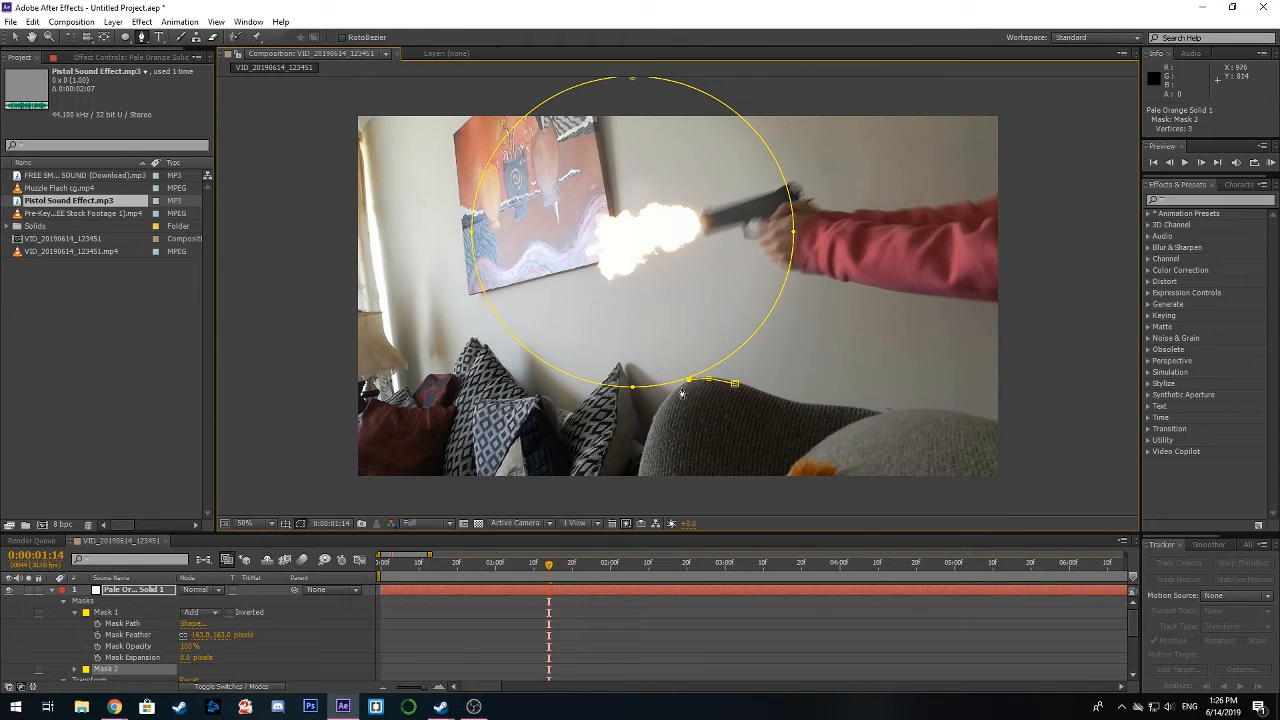
pyautogui.click(670, 394)
pyautogui.click(656, 411)
pyautogui.click(648, 432)
pyautogui.click(643, 456)
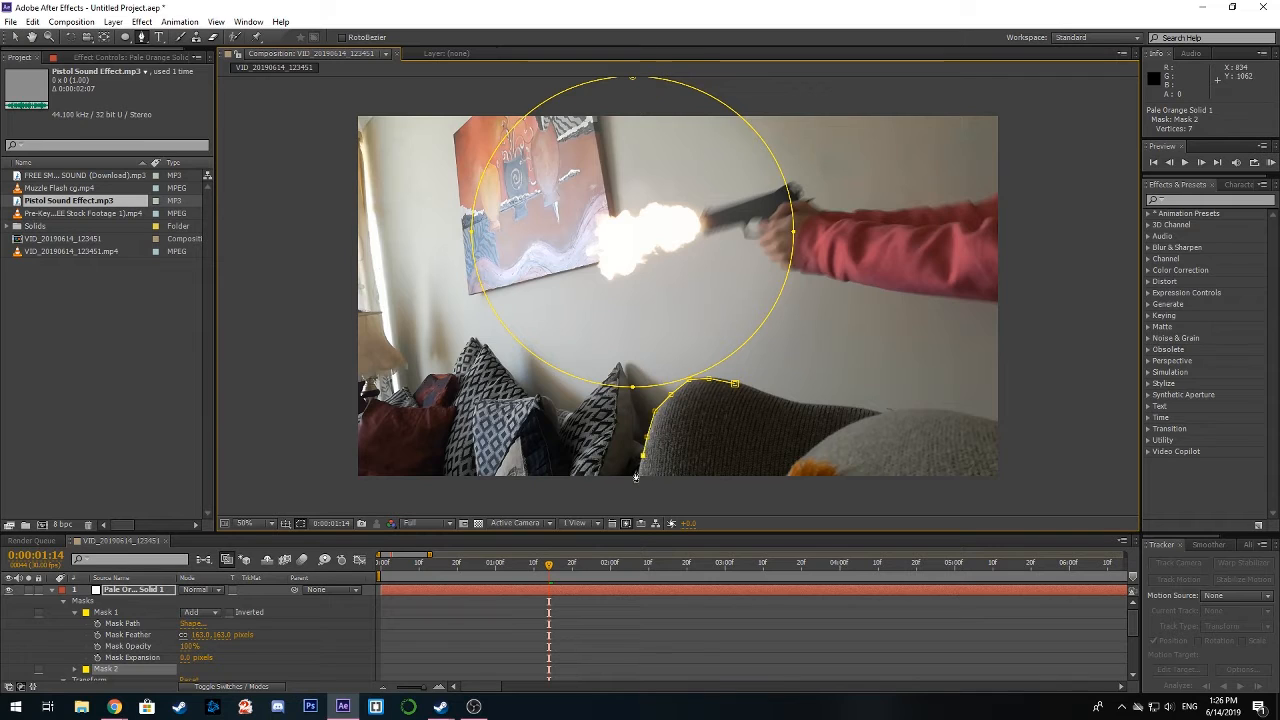
pyautogui.click(639, 483)
pyautogui.click(689, 478)
pyautogui.click(721, 468)
pyautogui.click(751, 433)
pyautogui.click(761, 408)
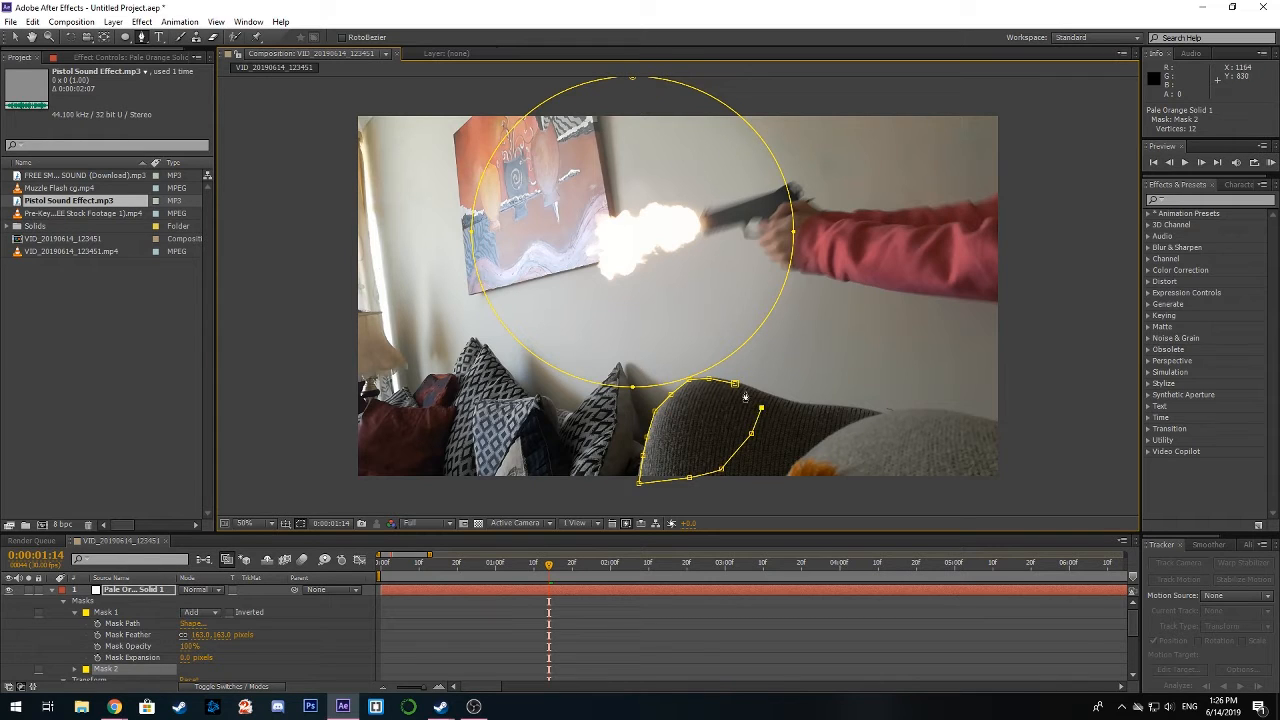
pyautogui.click(735, 384)
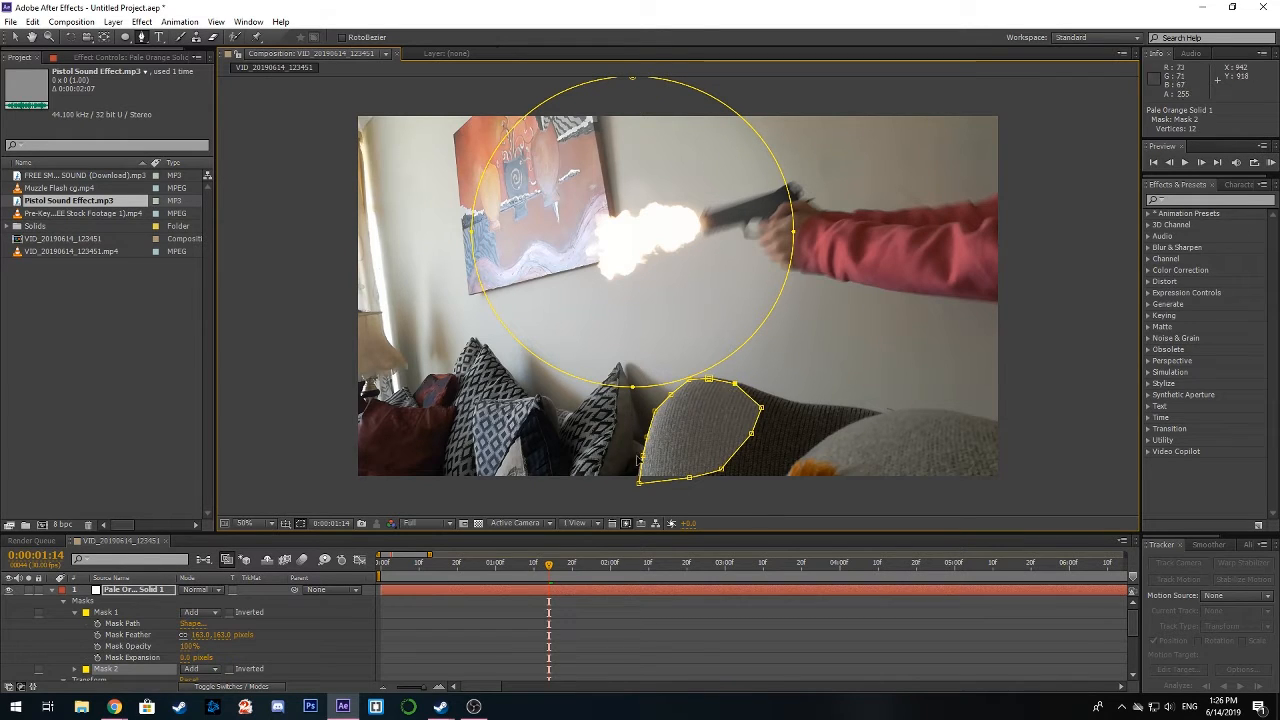
# Set the mask feather of the sofa-back mask to 169 pixels
pyautogui.click(75, 669)
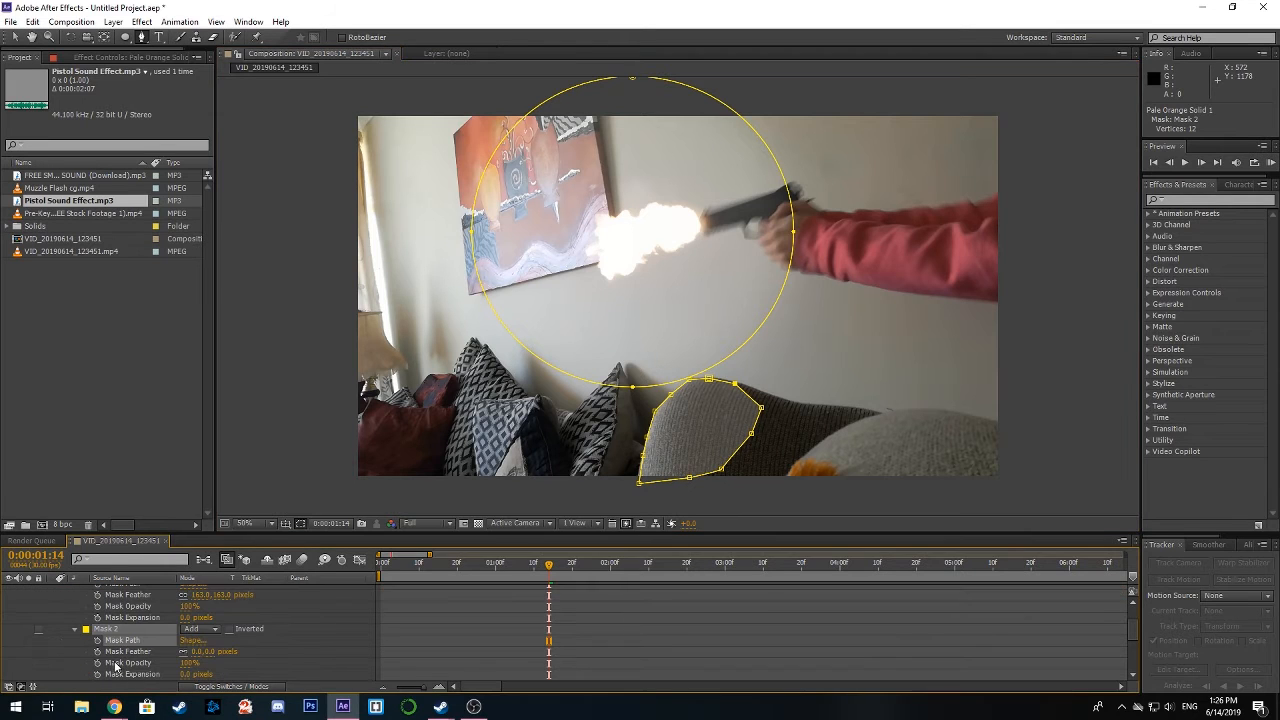
pyautogui.scroll(-1, 117, 669)
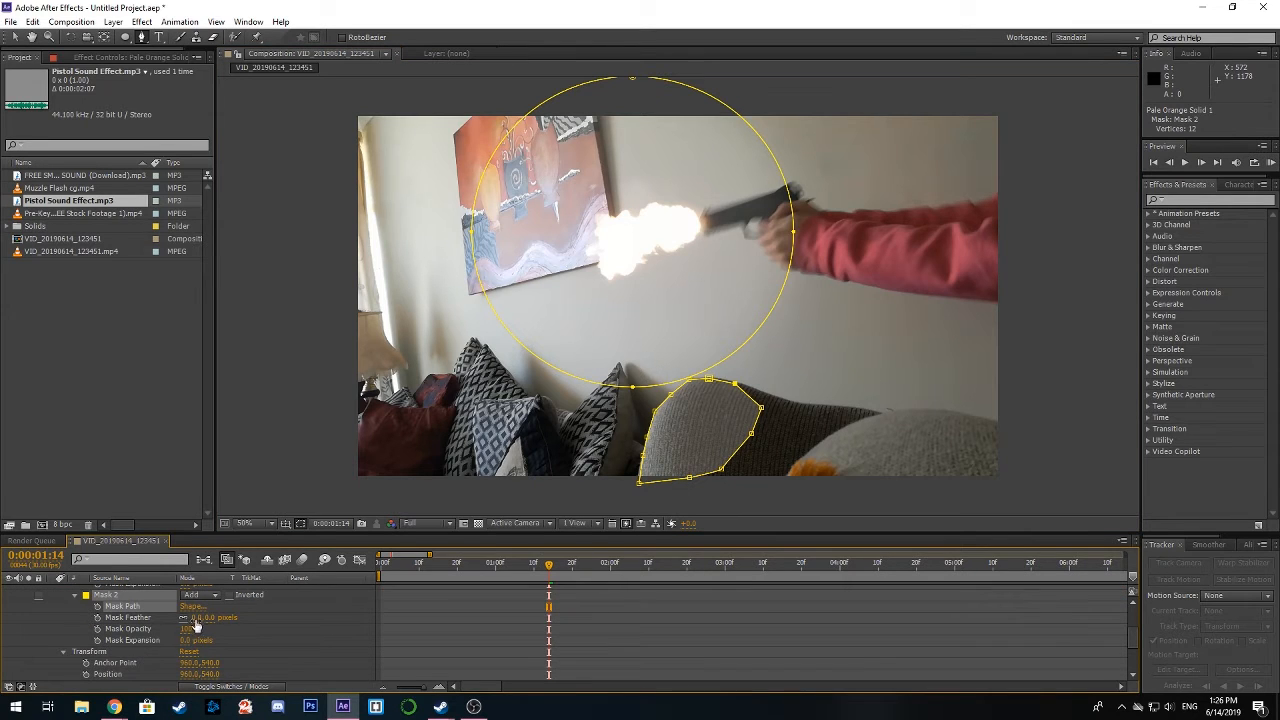
pyautogui.moveTo(196, 620); pyautogui.dragTo(314, 626)
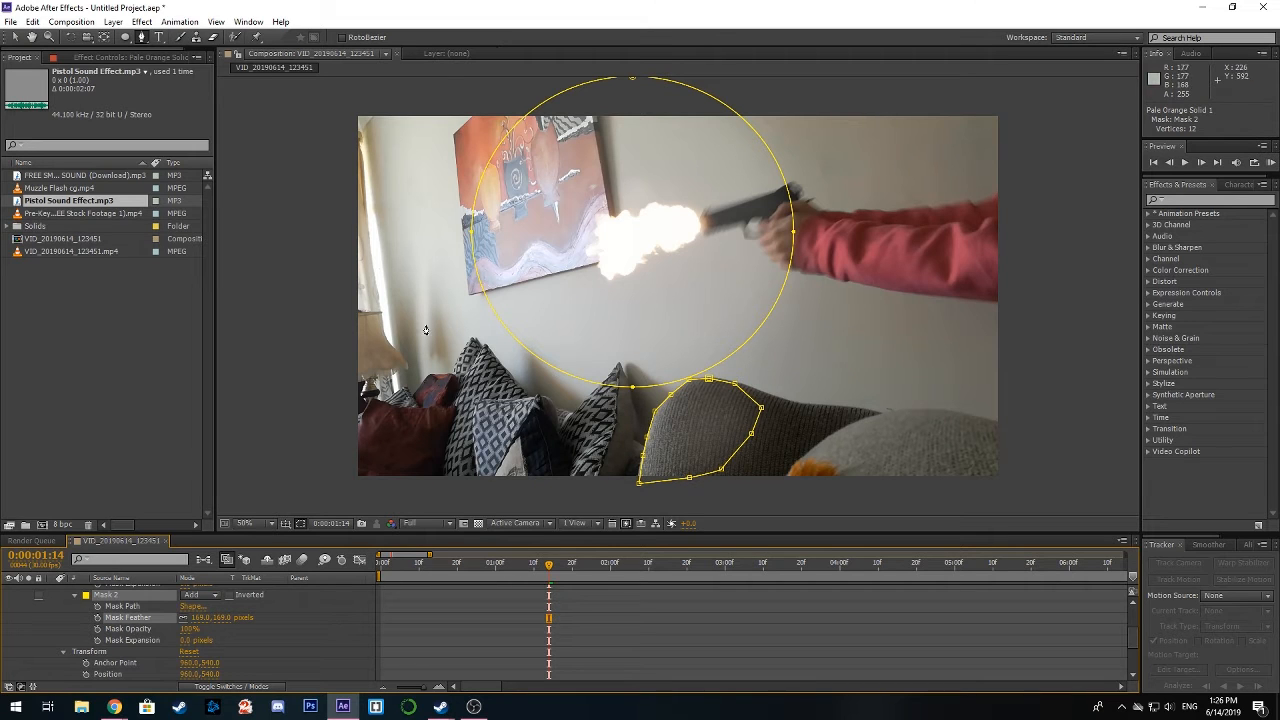
# Draw a closed Pen mask along the underside of the hand and forearm and set its feather to 91 pixels
pyautogui.click(793, 250)
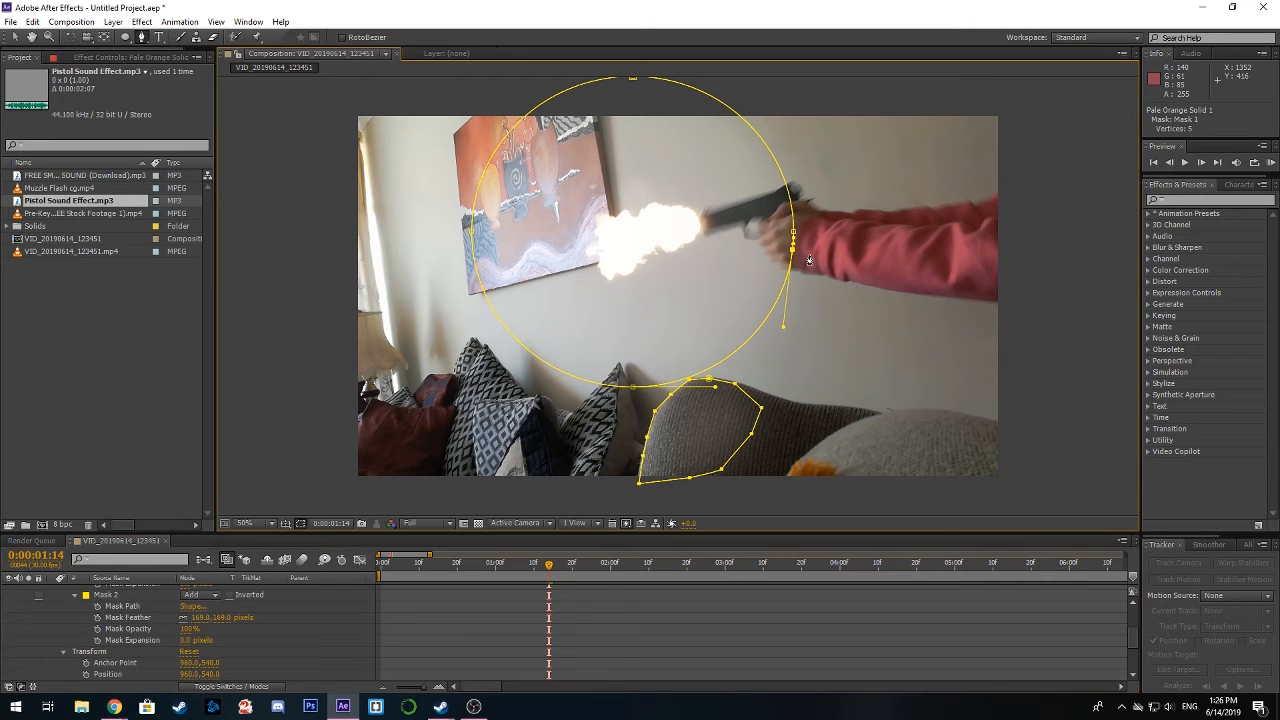
pyautogui.click(916, 295)
pyautogui.click(884, 292)
pyautogui.click(851, 288)
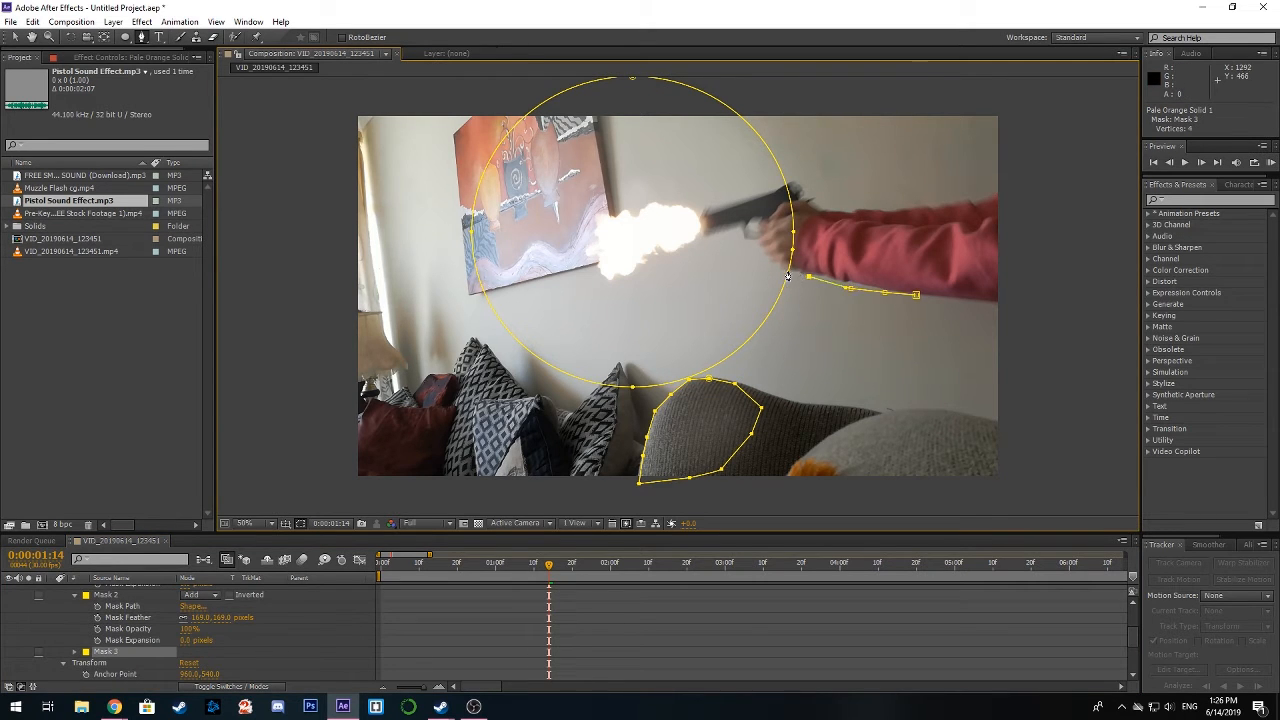
pyautogui.click(780, 269)
pyautogui.click(779, 254)
pyautogui.click(810, 250)
pyautogui.click(839, 258)
pyautogui.click(874, 267)
pyautogui.click(905, 279)
pyautogui.click(916, 294)
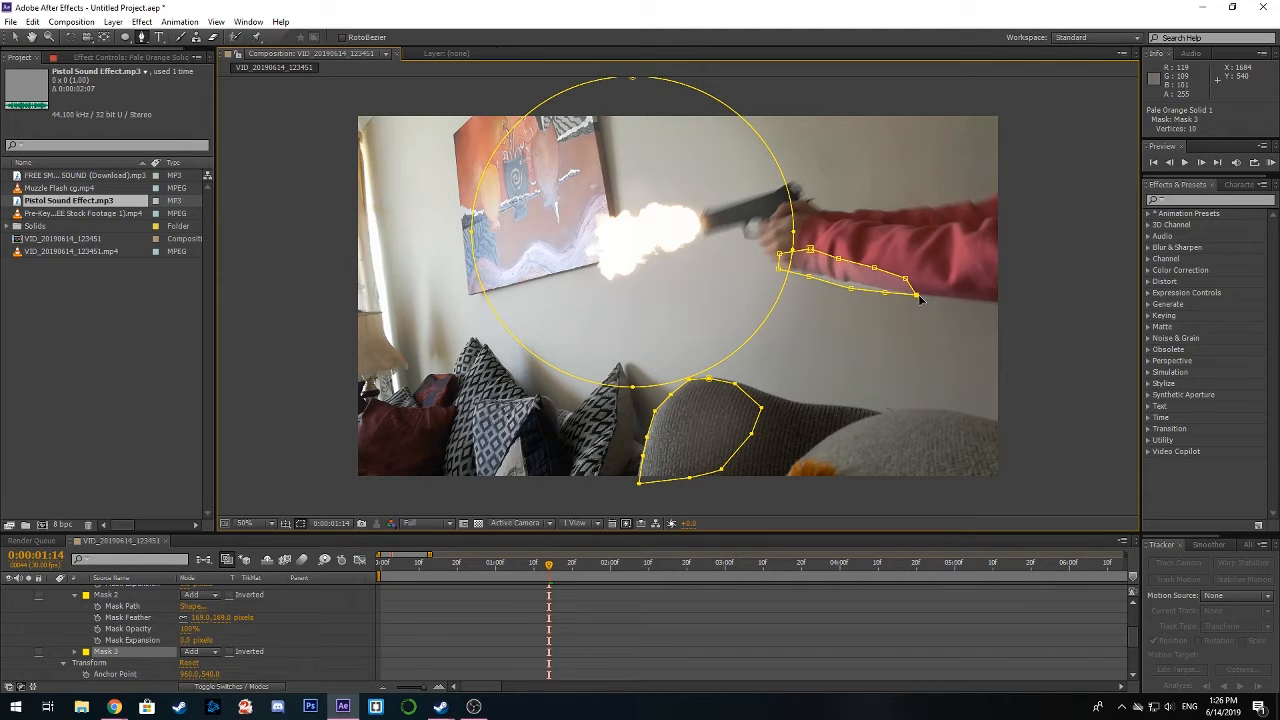
pyautogui.click(75, 652)
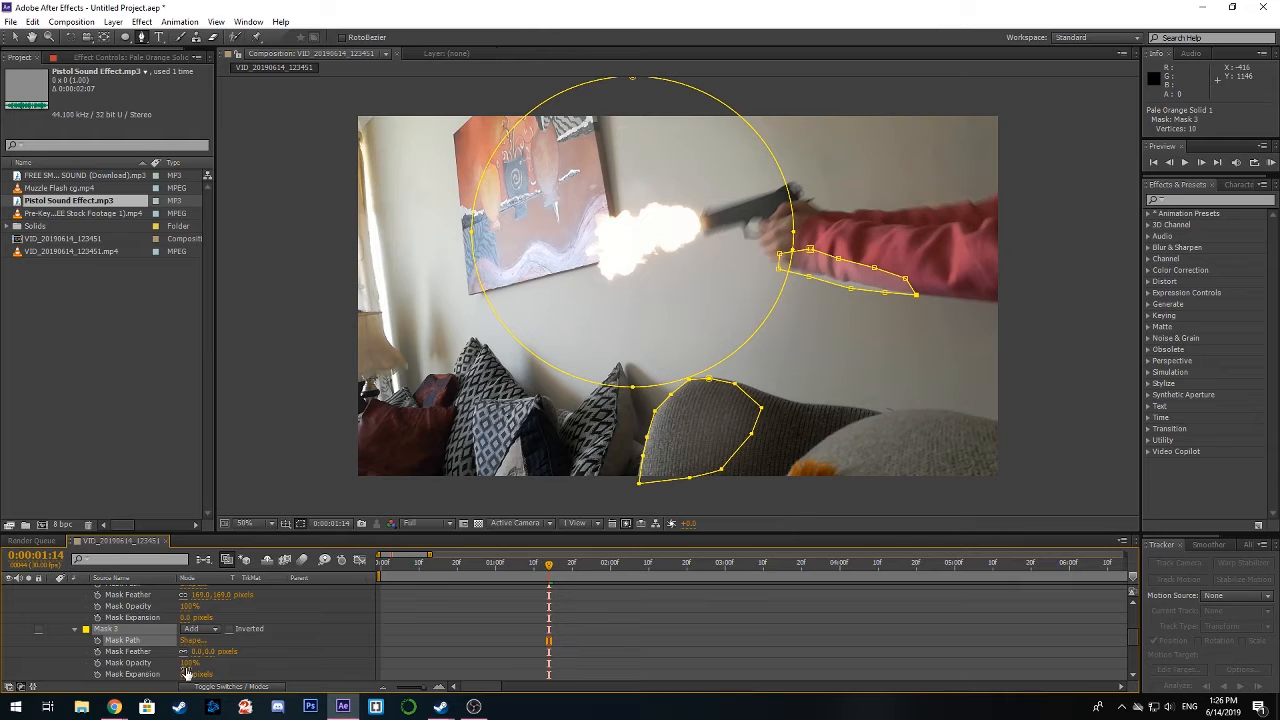
pyautogui.moveTo(203, 651); pyautogui.dragTo(258, 652)
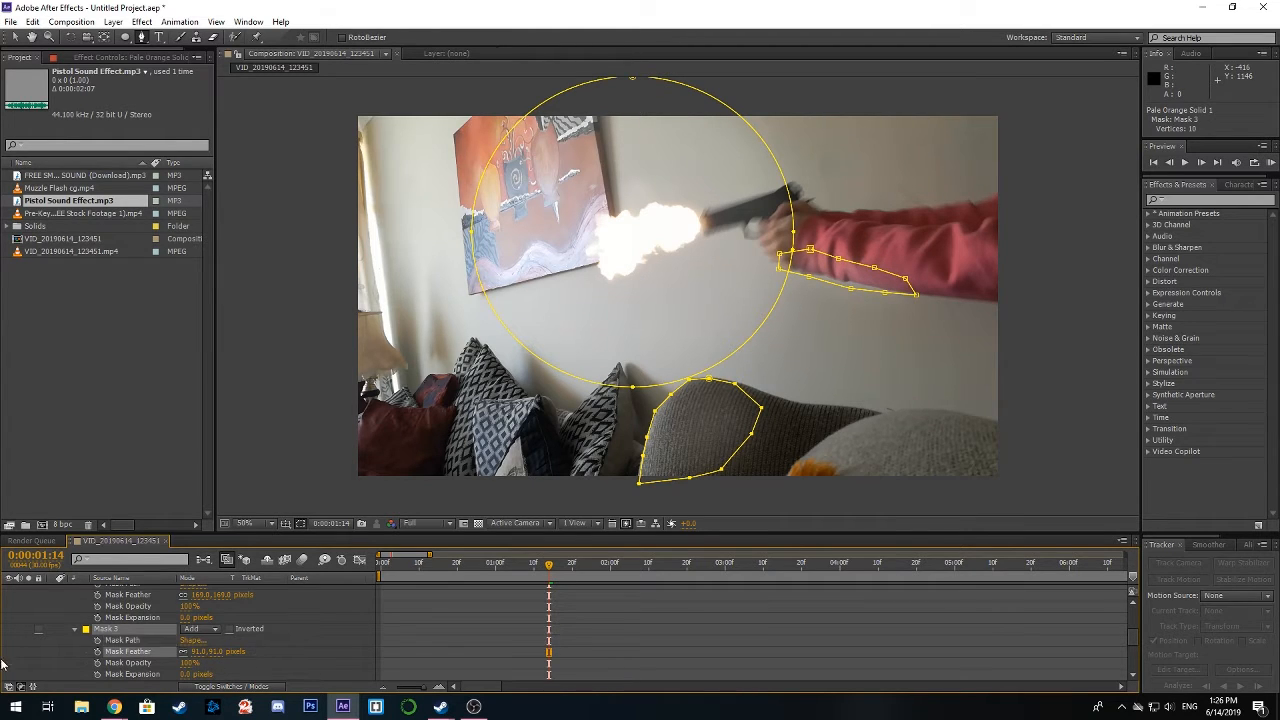
# Collapse the solid layer's properties and set its blending mode to Add
pyautogui.scroll(3, 57, 603)
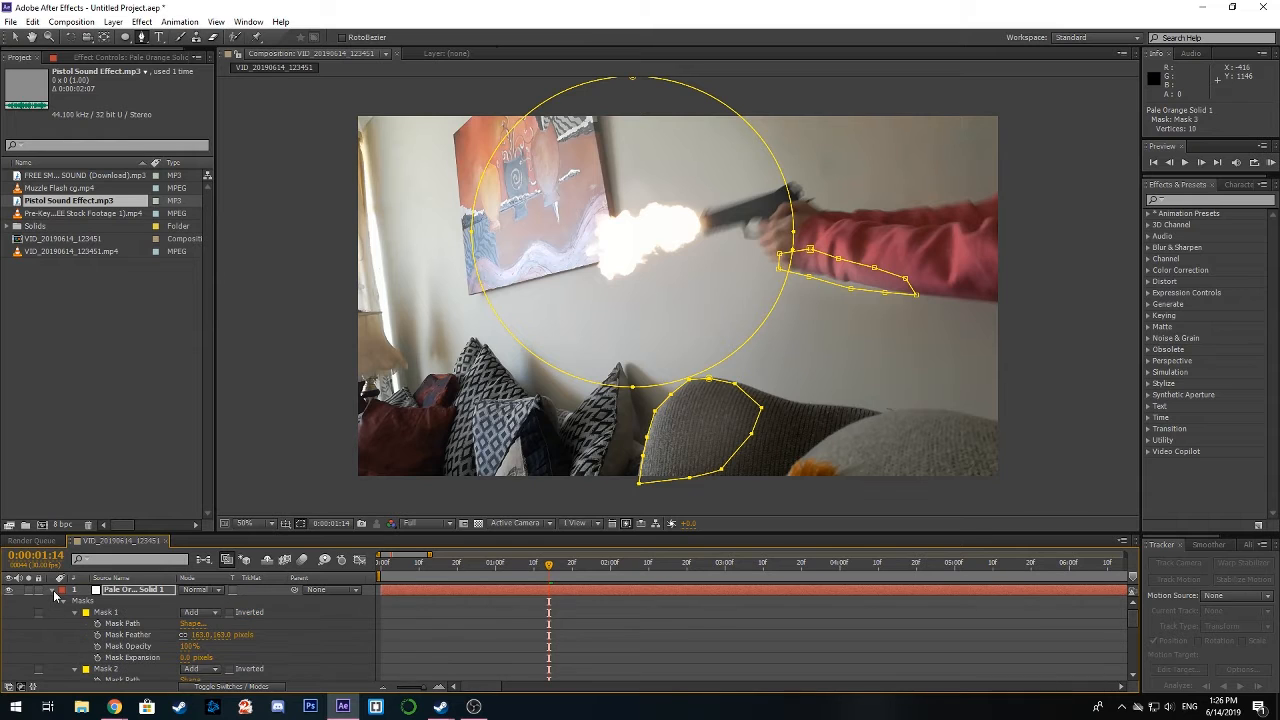
pyautogui.click(59, 591)
pyautogui.click(197, 592)
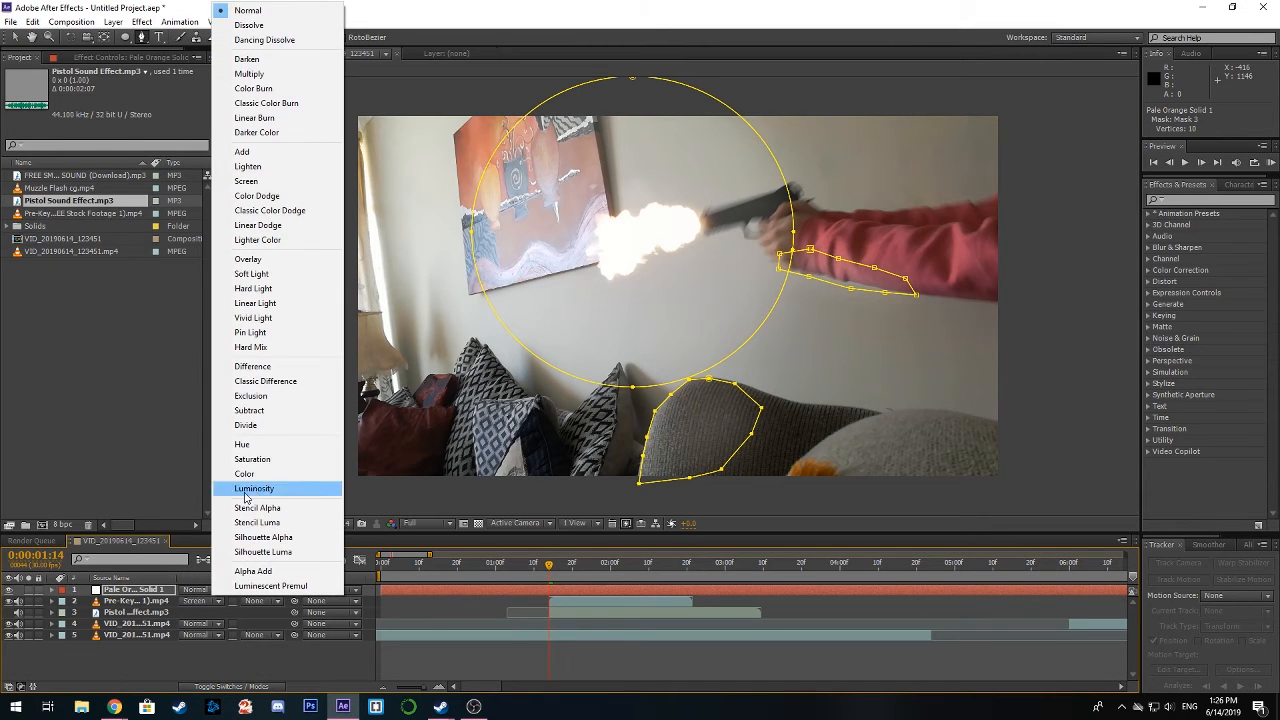
pyautogui.click(268, 153)
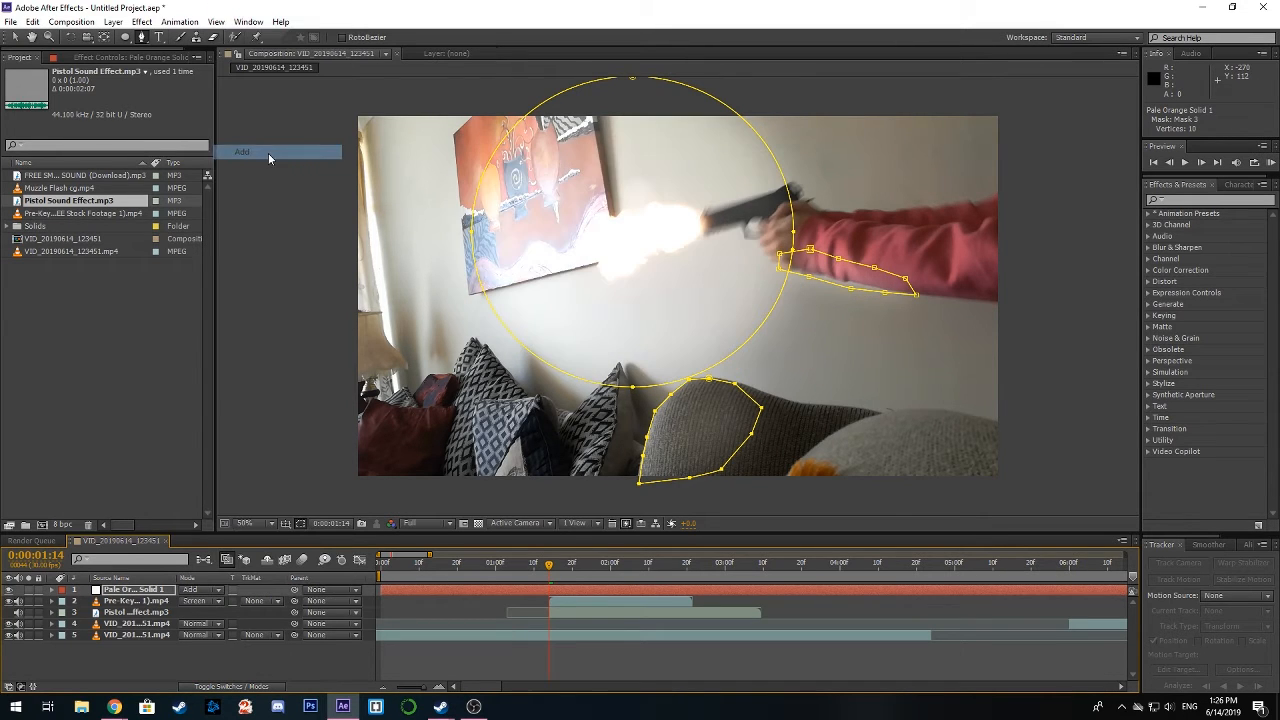
# Leave the Pen tool for the Selection tool and clear the selection in the project items
pyautogui.click(14, 37)
pyautogui.click(142, 344)
pyautogui.click(313, 368)
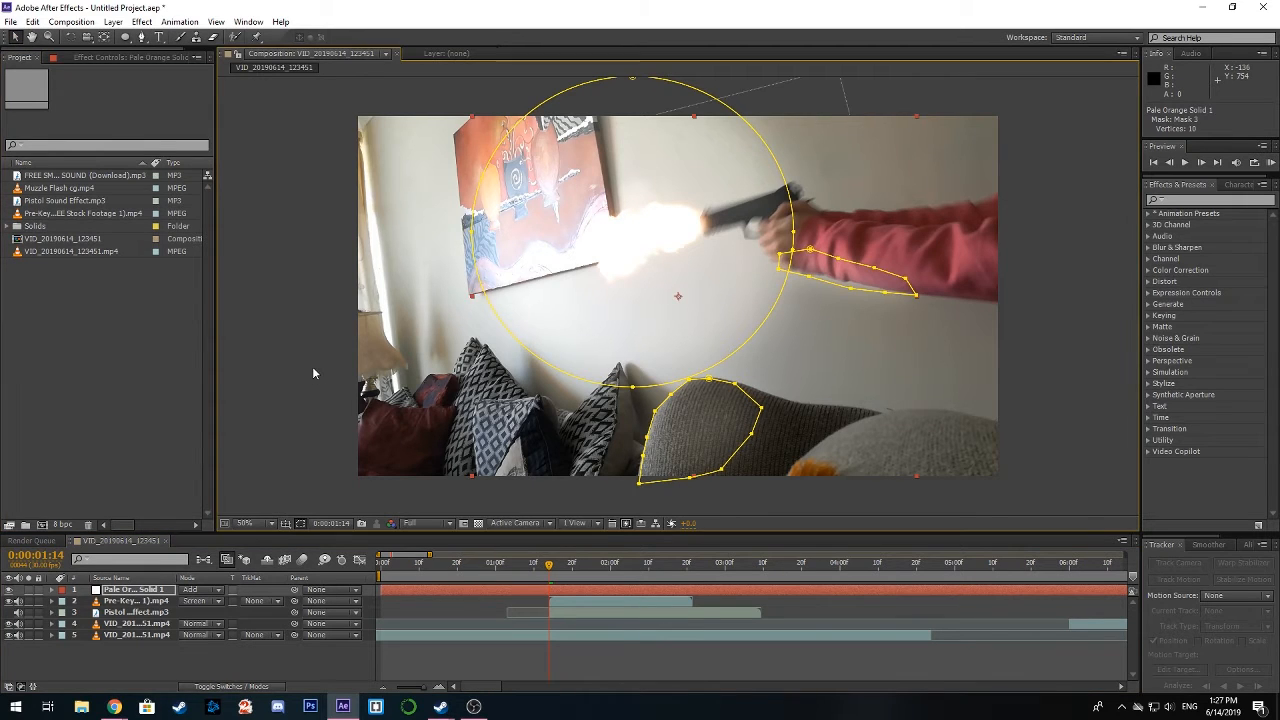
pyautogui.click(592, 604)
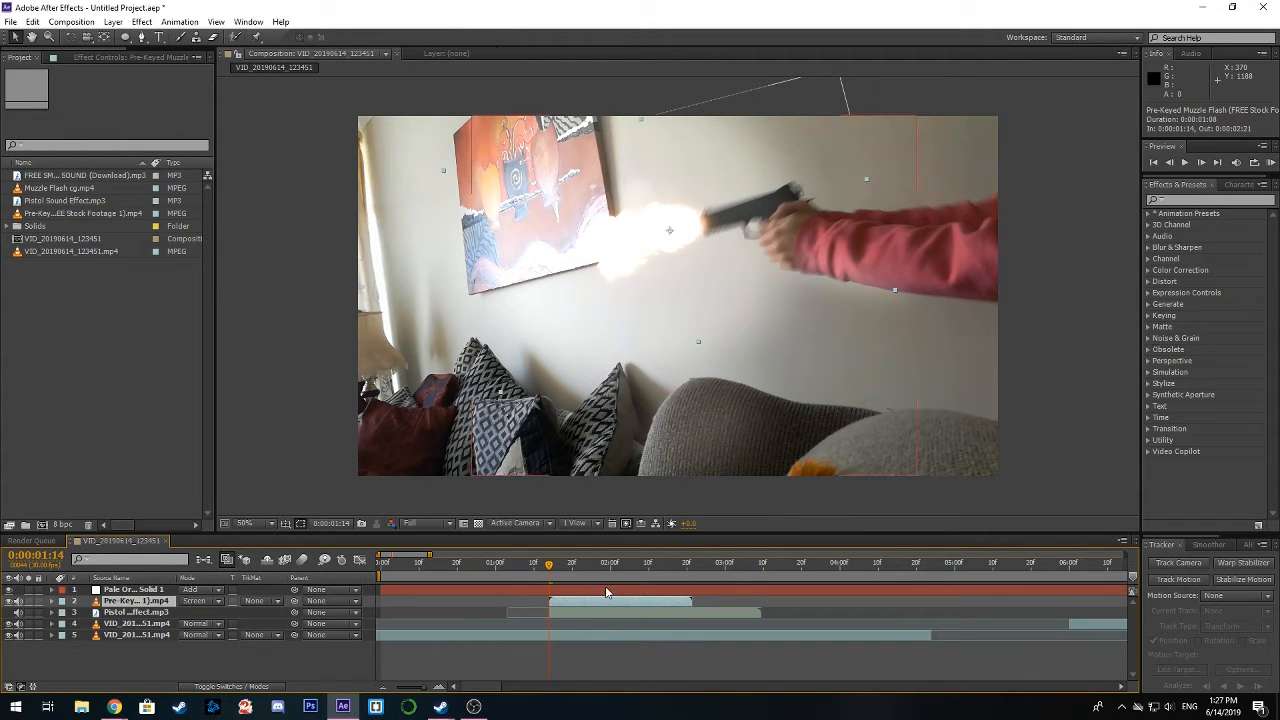
pyautogui.click(606, 592)
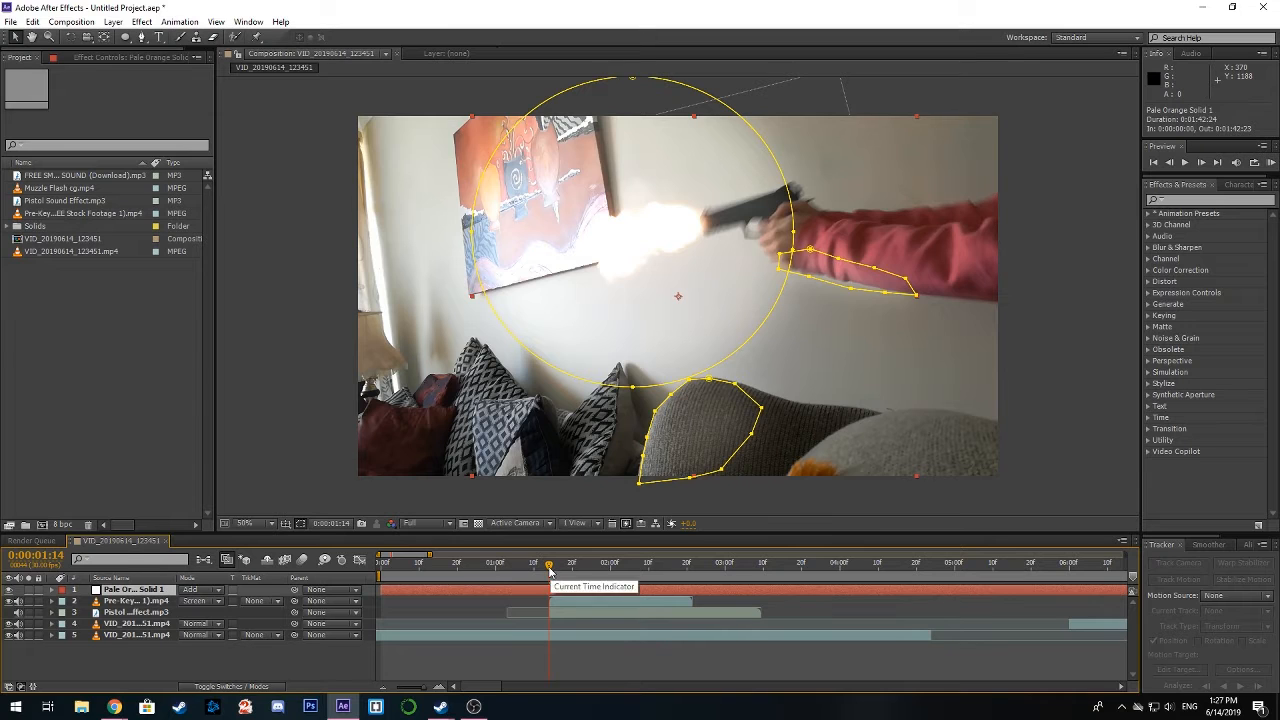
pyautogui.moveTo(551, 568)
pyautogui.mouseDown()
pyautogui.moveTo(534, 571)
pyautogui.moveTo(549, 578)
pyautogui.mouseUp()
# Duplicate the first footage clip's layer at the bottom of the stack and move the copy above all other layers
pyautogui.click(500, 635)
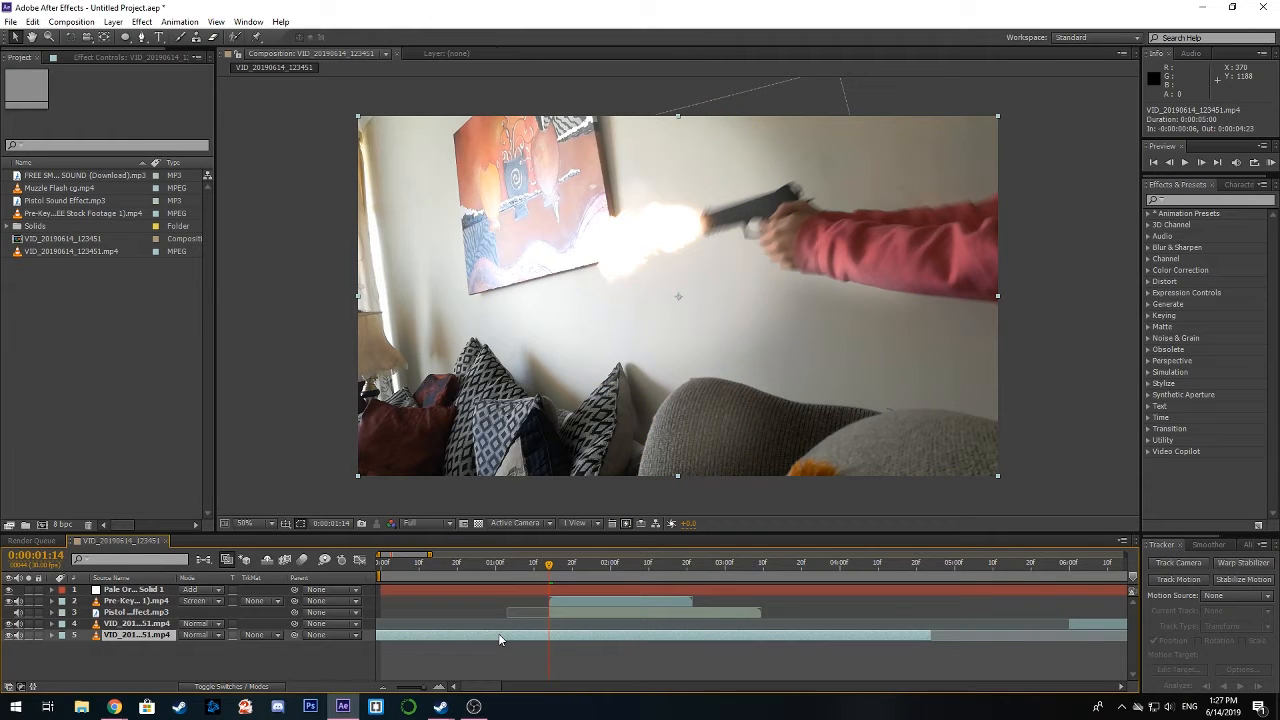
pyautogui.hotkey('ctrl', 'd')
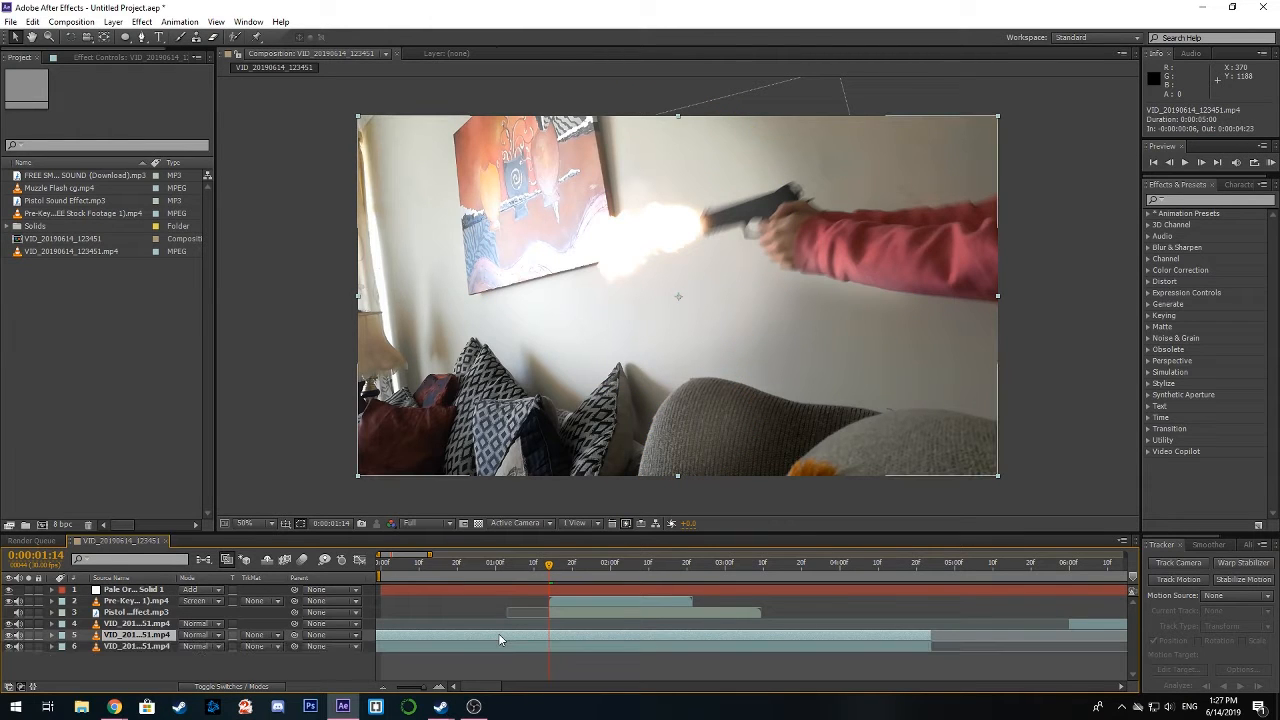
pyautogui.moveTo(140, 636); pyautogui.dragTo(145, 590)
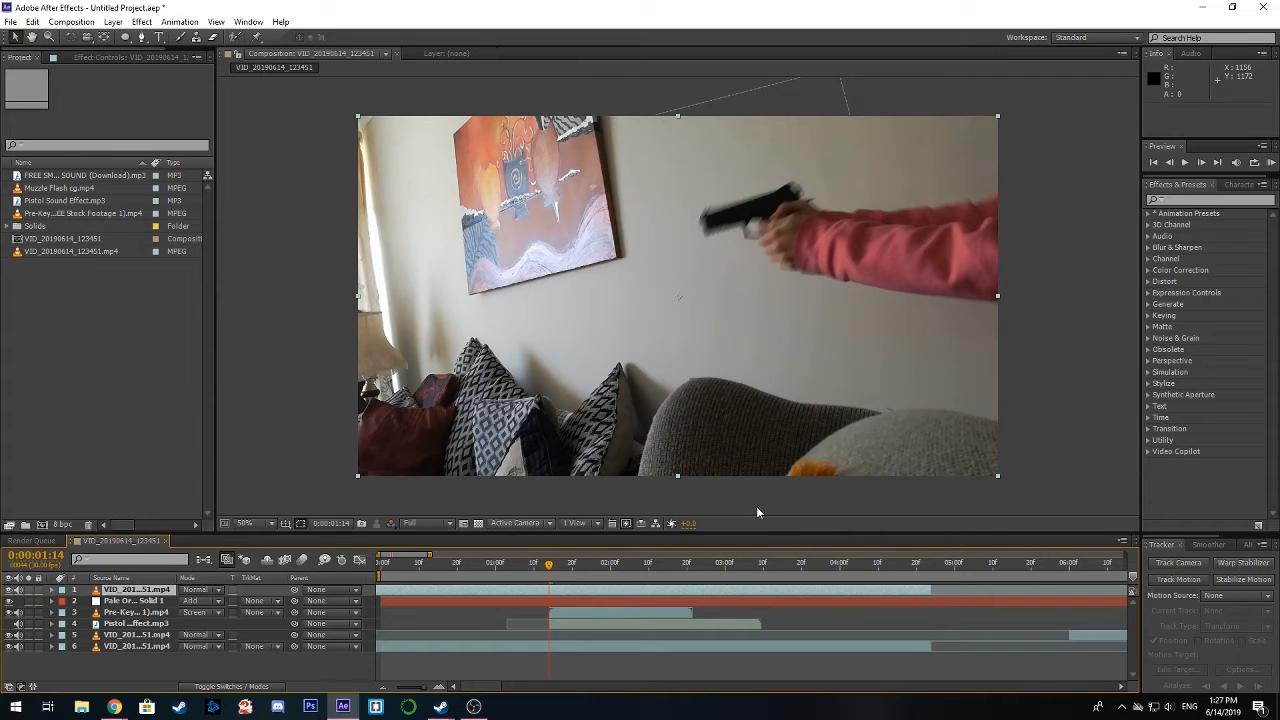
# Apply Hue/Saturation to the topmost footage copy and set its Master Saturation to -100
pyautogui.click(1183, 199)
pyautogui.write('hue')
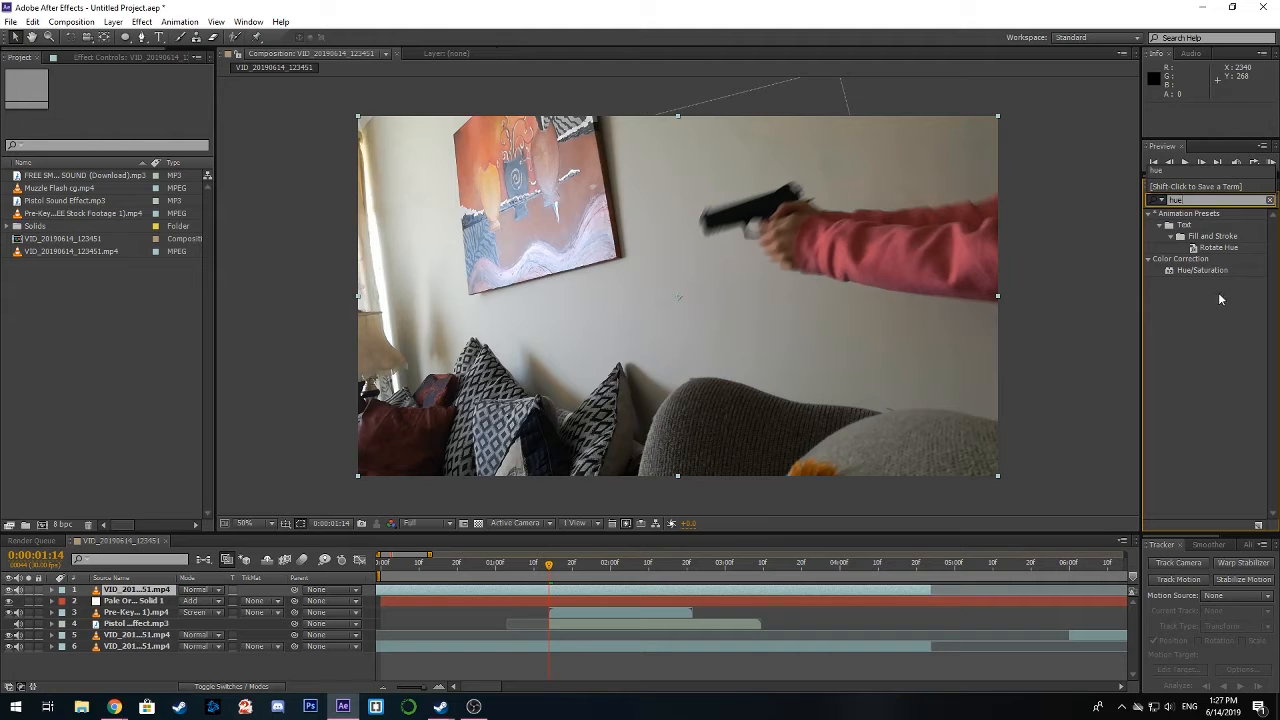
pyautogui.moveTo(1203, 270); pyautogui.dragTo(653, 596)
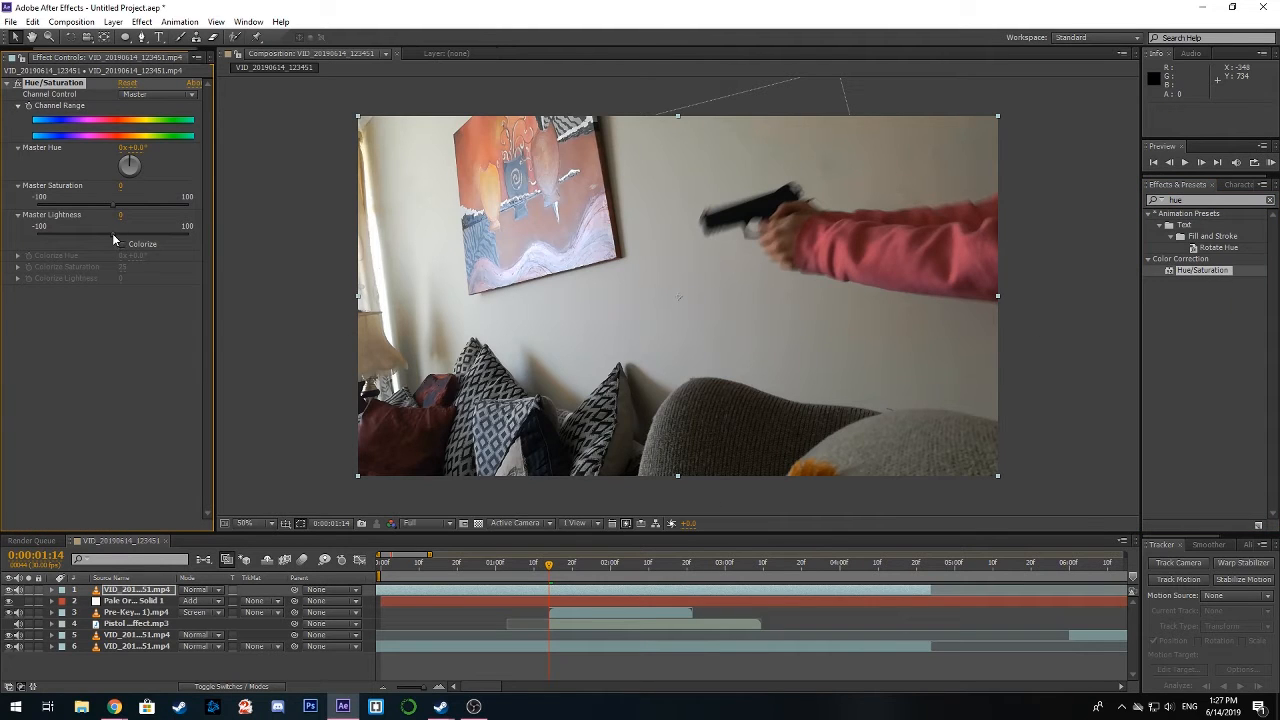
pyautogui.moveTo(113, 238); pyautogui.dragTo(30, 238)
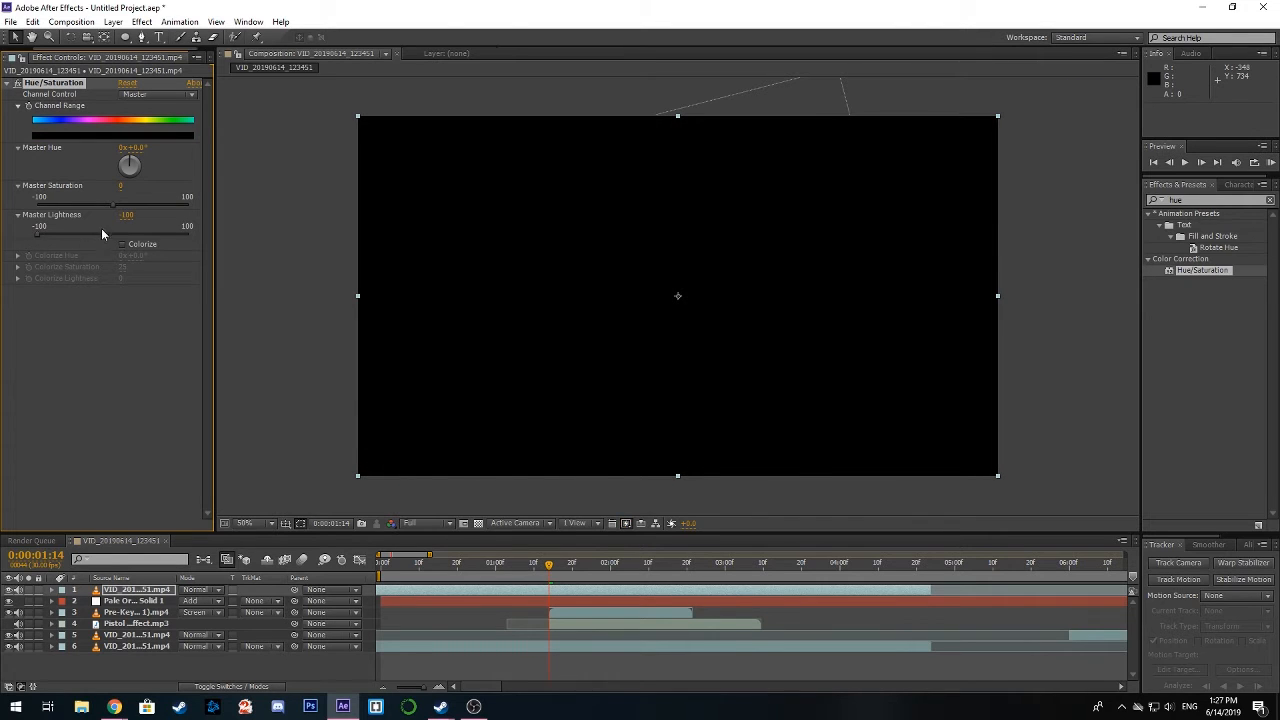
pyautogui.hotkey('ctrl', 'z')
pyautogui.moveTo(113, 209); pyautogui.dragTo(8, 208)
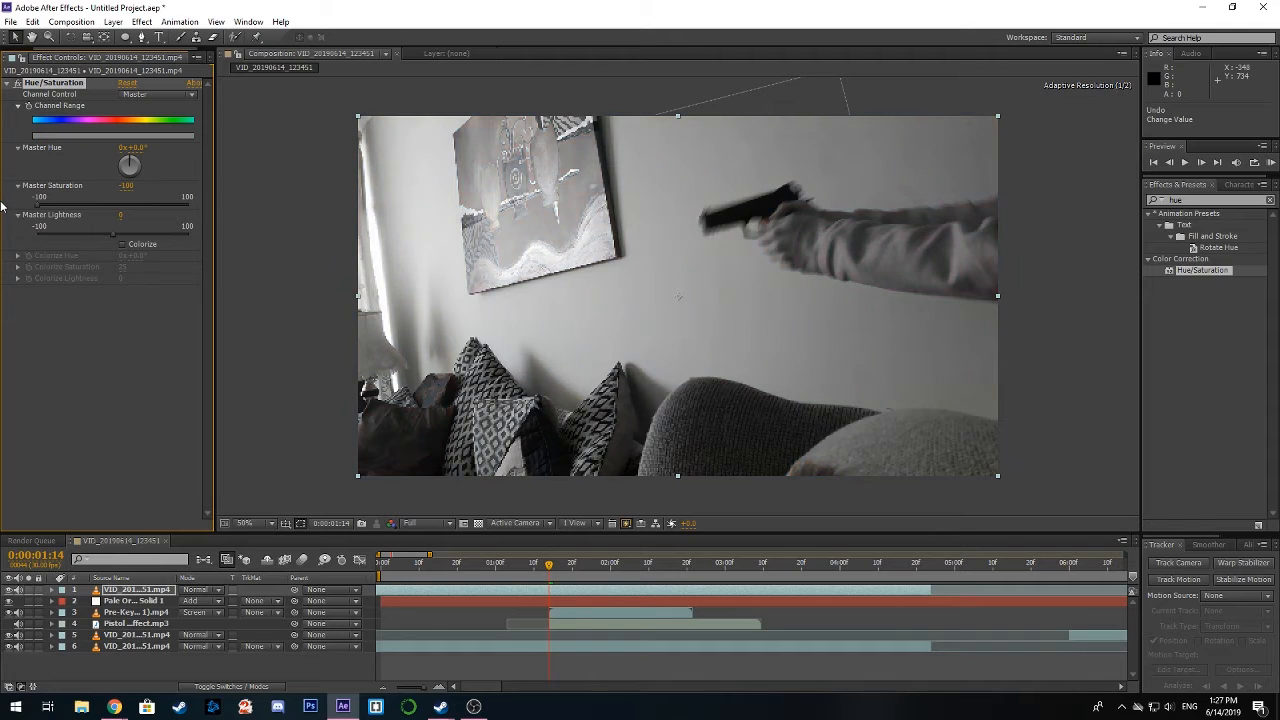
# Add Brightness & Contrast to the topmost footage copy with Brightness 39 and Contrast 59
pyautogui.click(1164, 201)
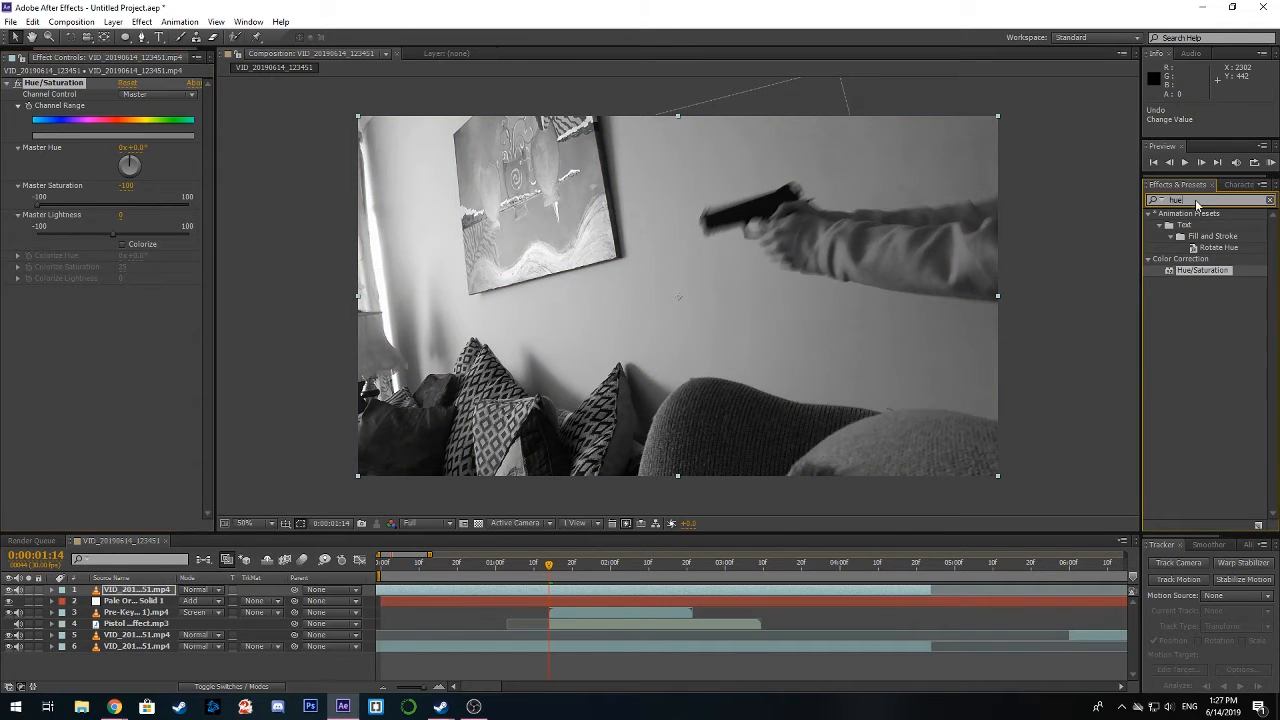
pyautogui.write('bright')
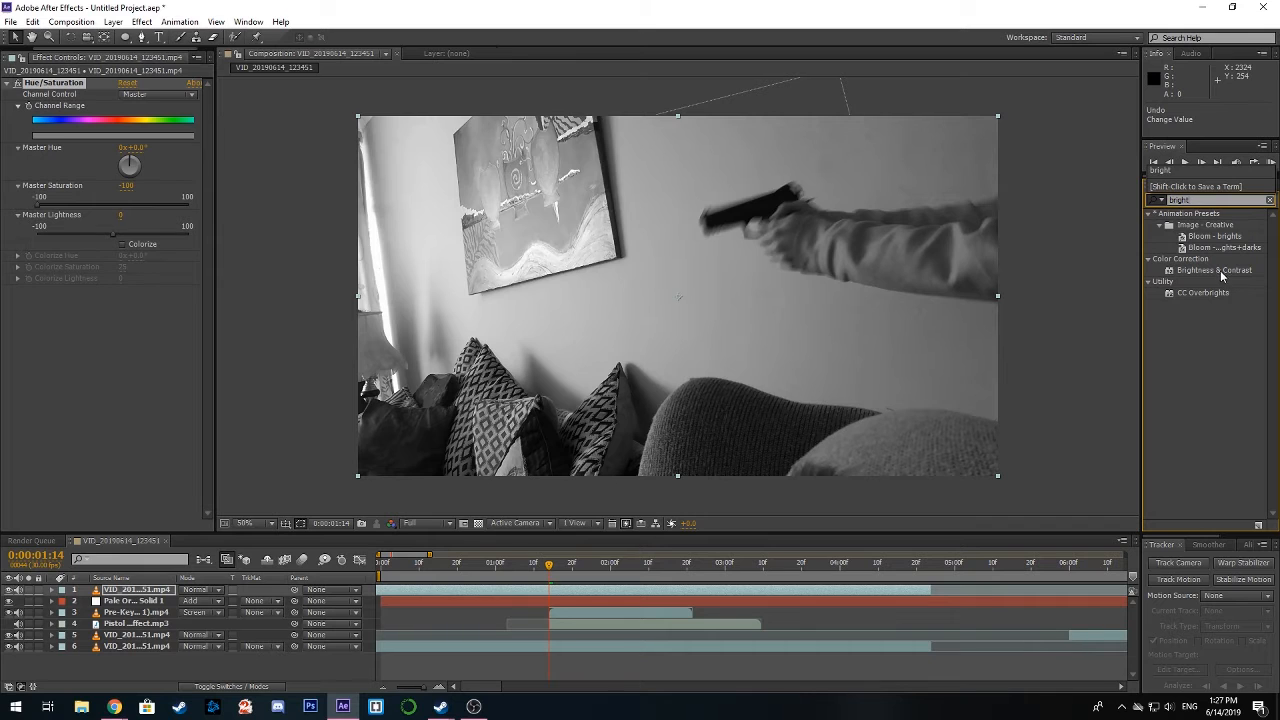
pyautogui.moveTo(1221, 276); pyautogui.dragTo(647, 591)
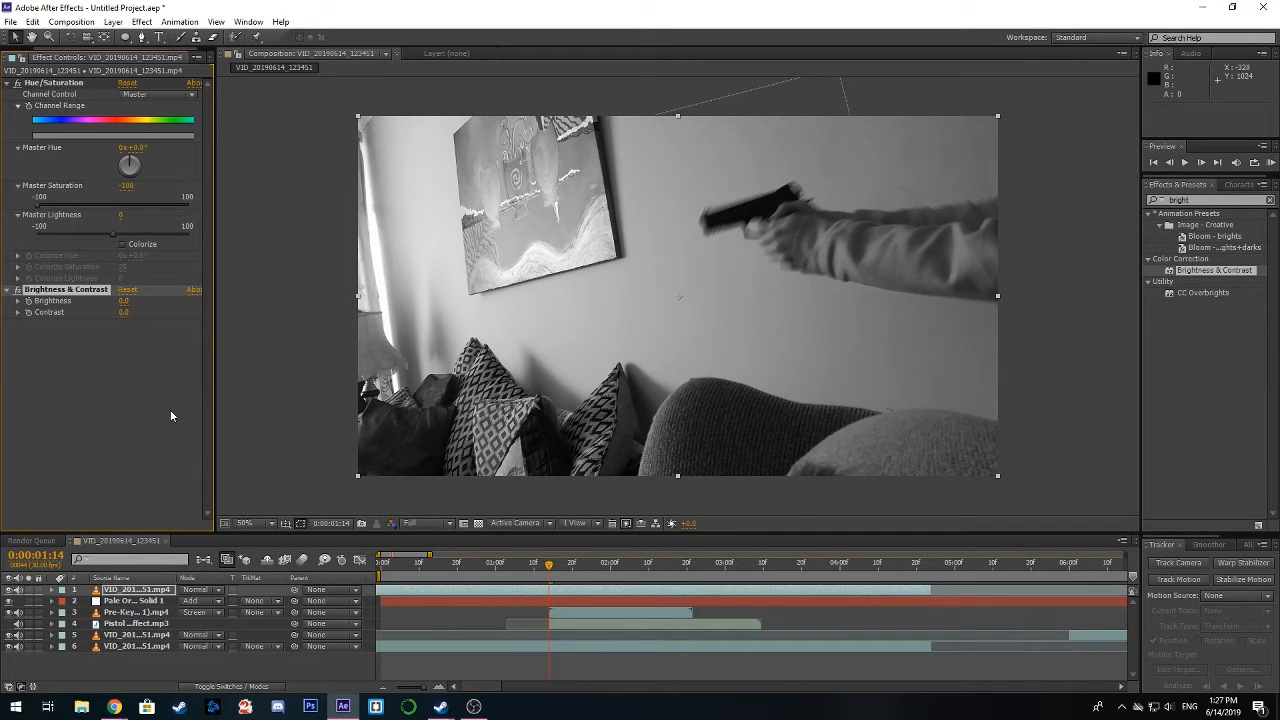
pyautogui.moveTo(123, 301); pyautogui.dragTo(163, 312)
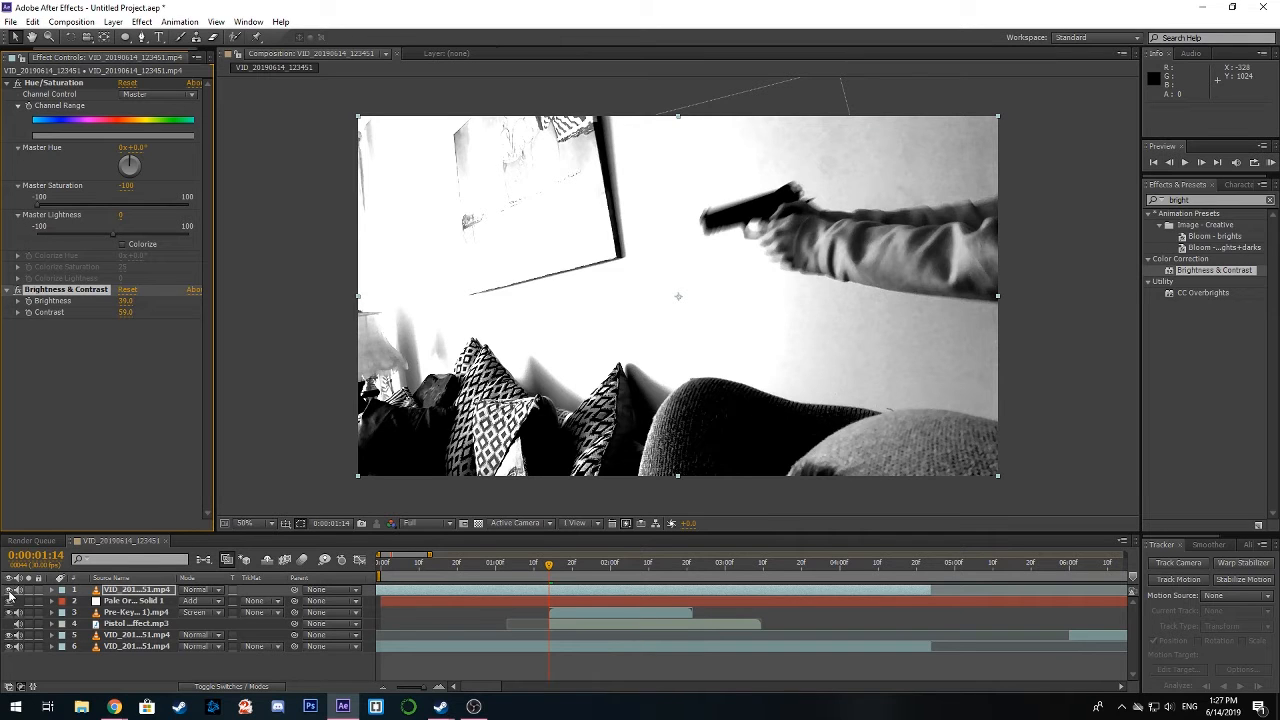
# Hide the topmost footage copy and use it as a Luma Matte for the pale orange solid
pyautogui.click(9, 590)
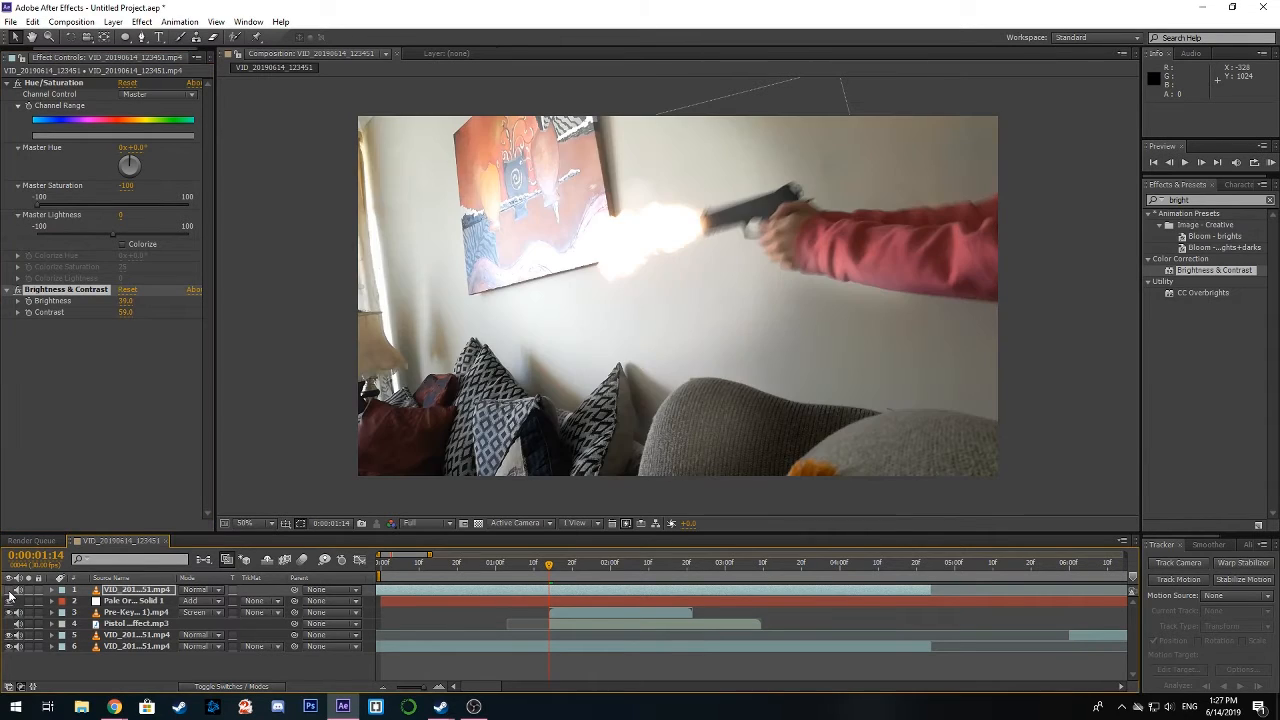
pyautogui.click(134, 605)
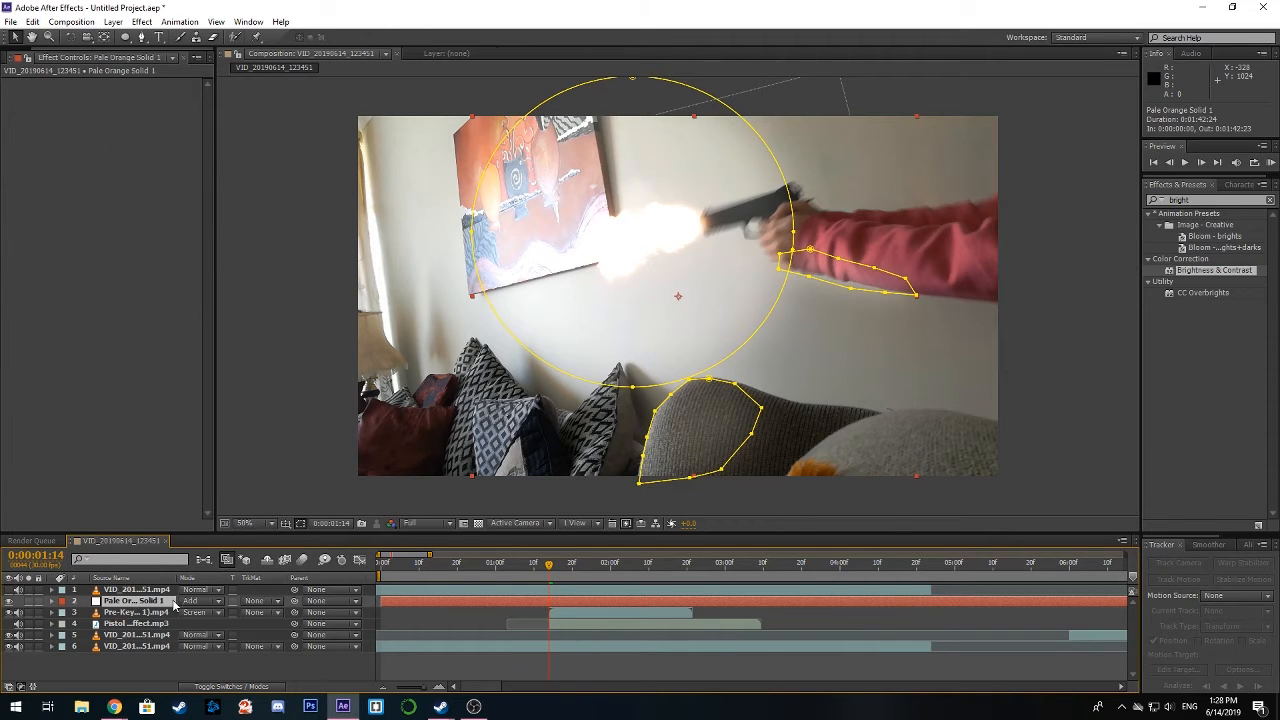
pyautogui.click(257, 601)
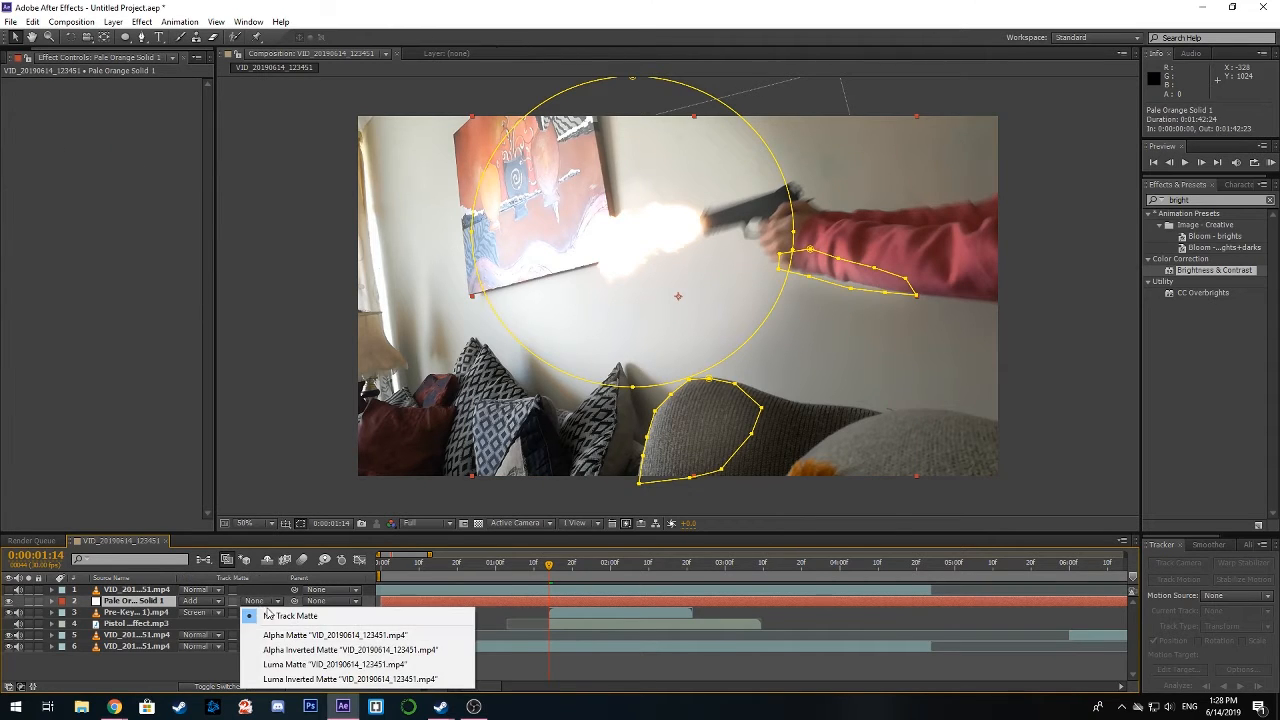
pyautogui.click(302, 665)
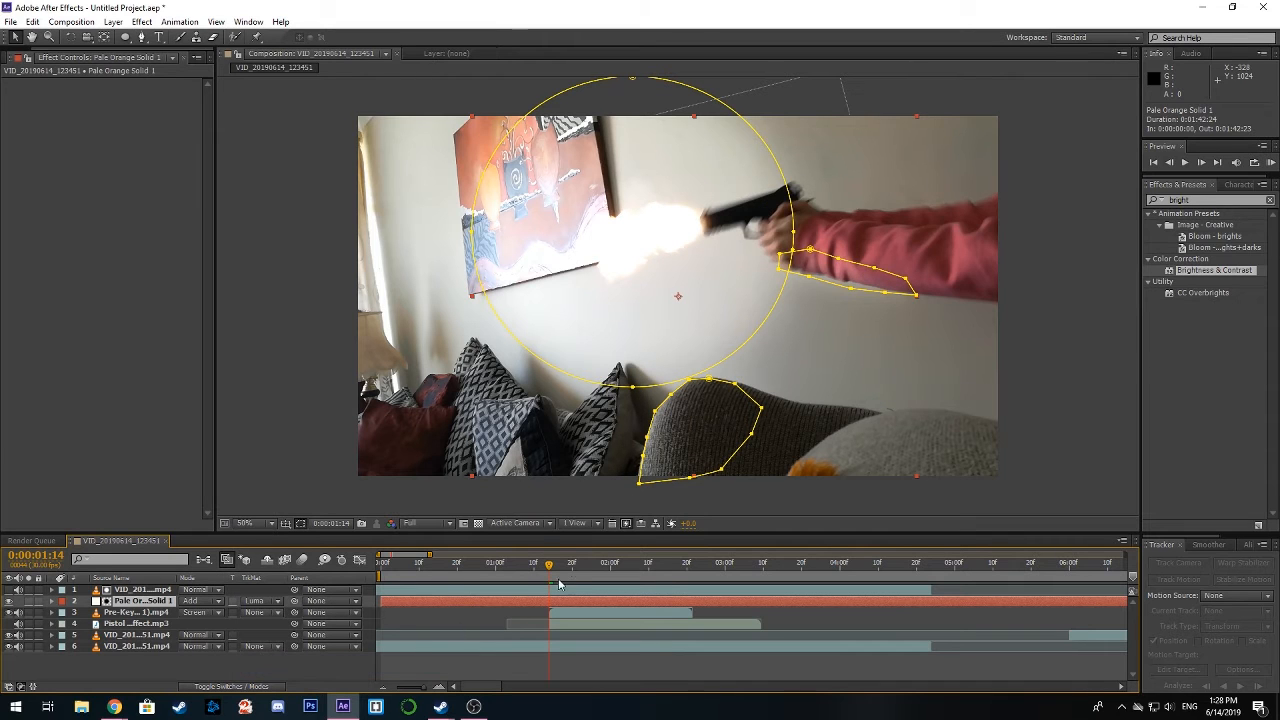
pyautogui.moveTo(552, 571)
pyautogui.mouseDown()
pyautogui.moveTo(534, 574)
pyautogui.moveTo(549, 575)
pyautogui.mouseUp()
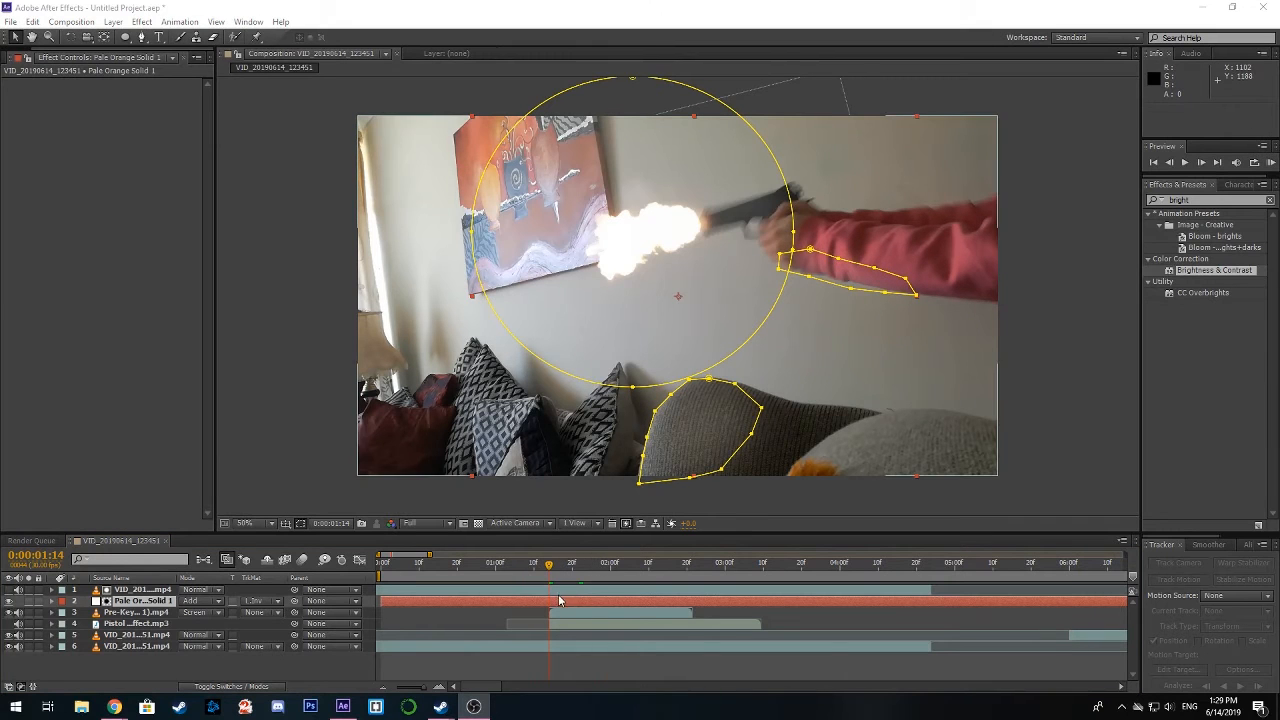
# Keyframe the pale orange solid's Opacity at 0% on frame 0:00:01:13, just before the muzzle flash
pyautogui.moveTo(549, 576); pyautogui.dragTo(545, 576)
pyautogui.click(52, 601)
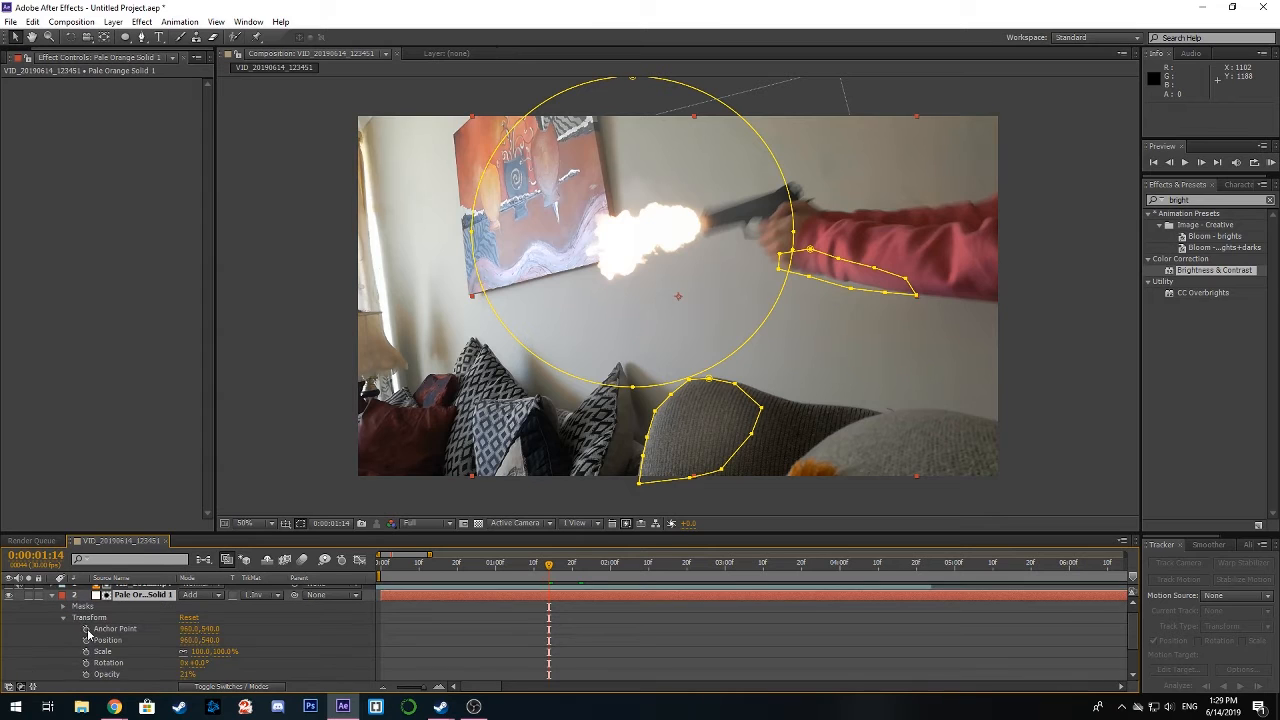
pyautogui.scroll(-2, 113, 668)
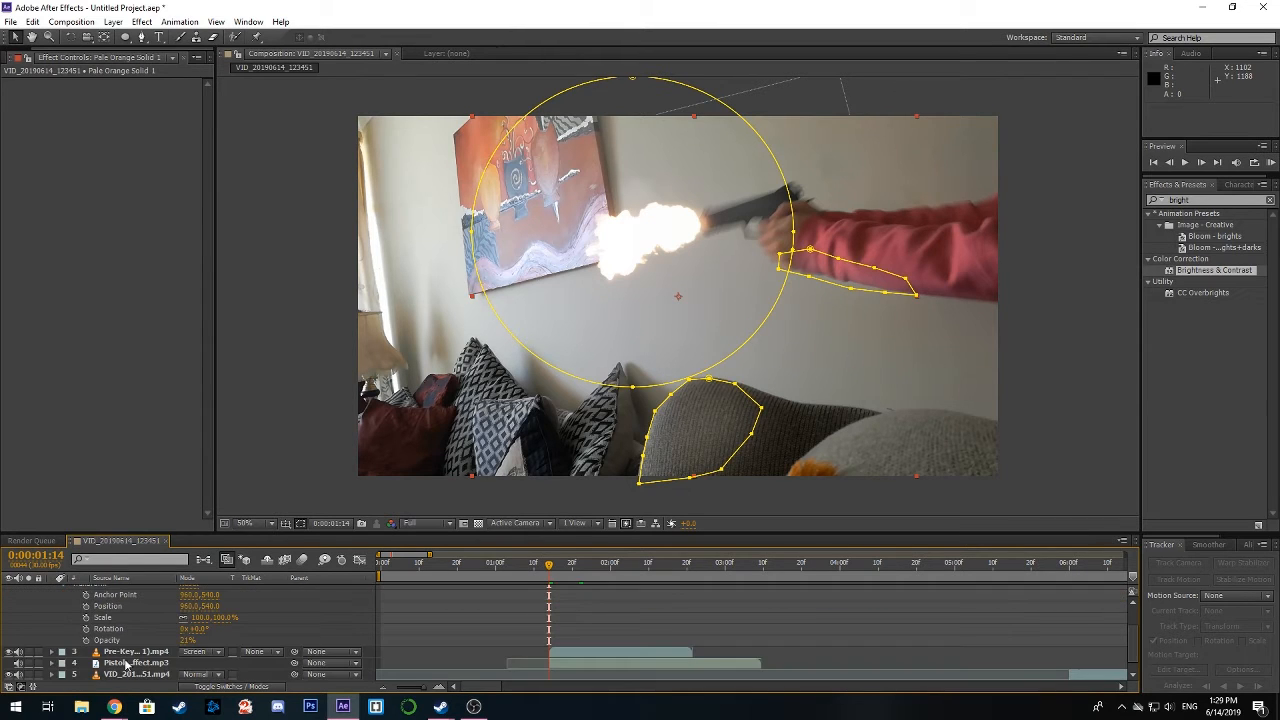
pyautogui.moveTo(548, 567); pyautogui.dragTo(545, 567)
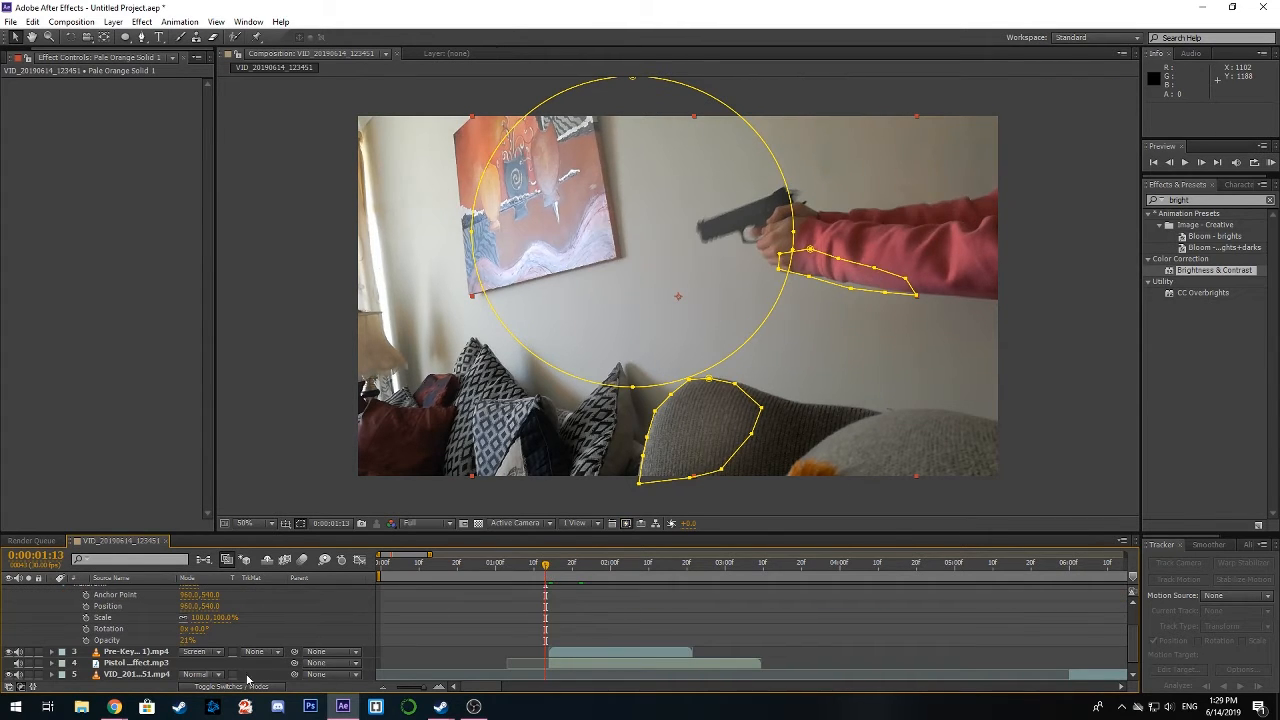
pyautogui.click(194, 640)
pyautogui.write('0')
pyautogui.press('Return')
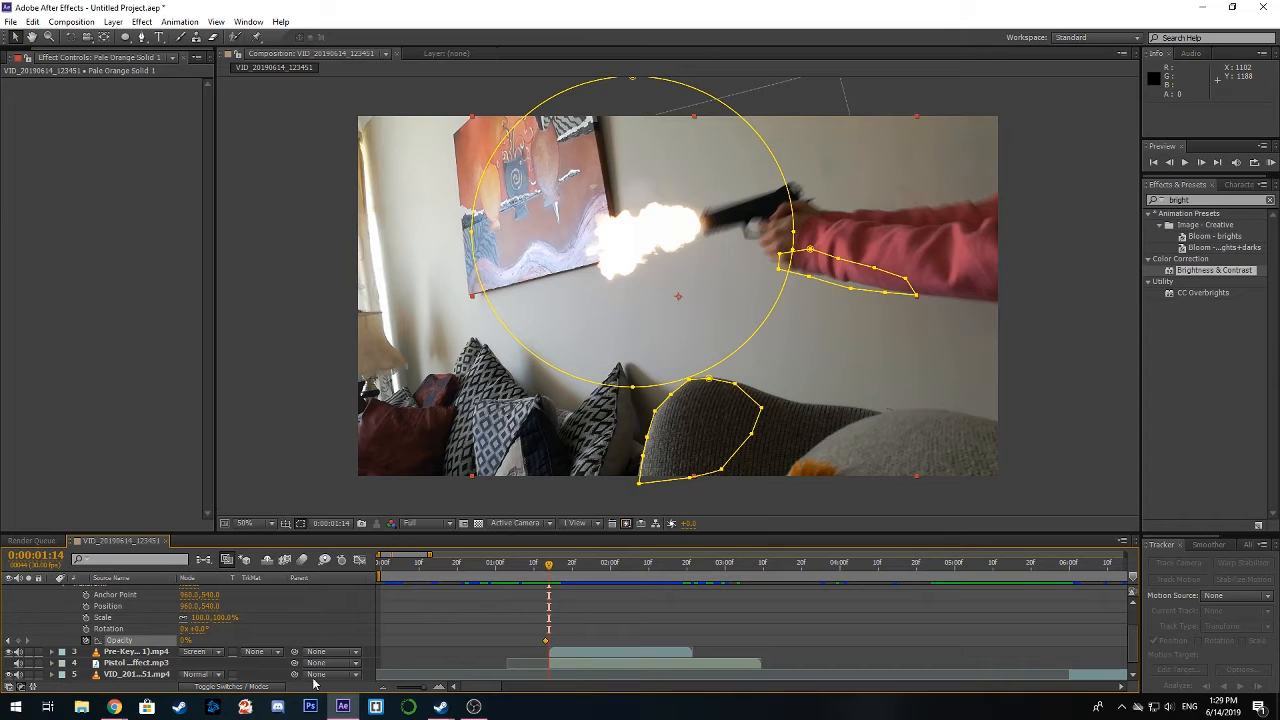
# Keyframe the solid's Opacity at 25% on 0:00:01:14 and 0% on 0:00:01:17, and collapse its properties
pyautogui.moveTo(185, 641); pyautogui.dragTo(203, 641)
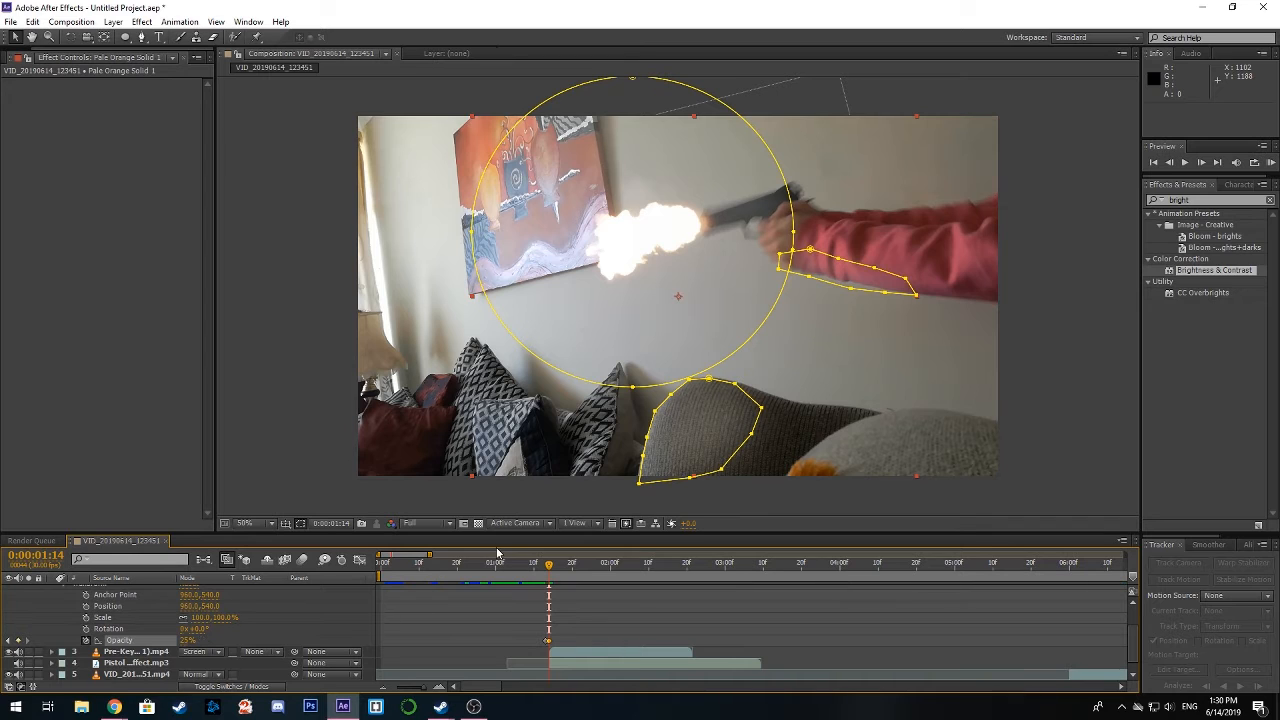
pyautogui.moveTo(551, 569); pyautogui.dragTo(561, 569)
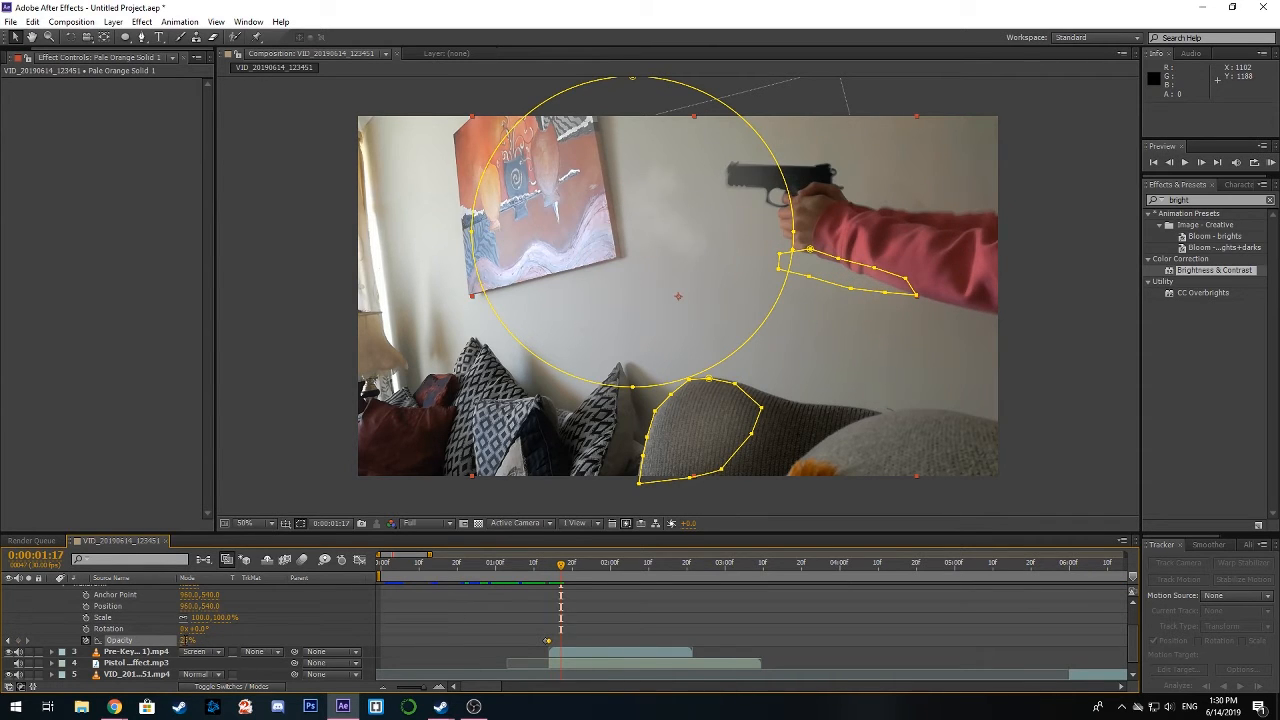
pyautogui.write('0')
pyautogui.press('Return')
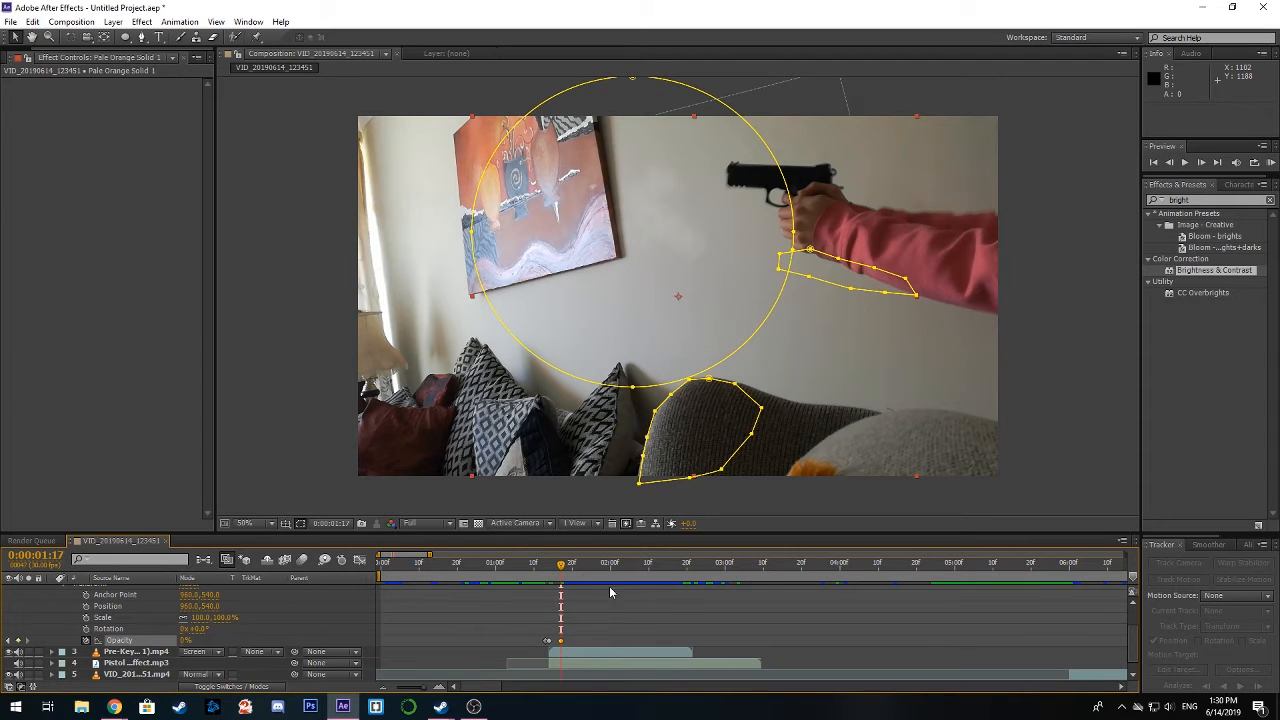
pyautogui.moveTo(558, 570); pyautogui.dragTo(690, 580)
pyautogui.scroll(2, 95, 592)
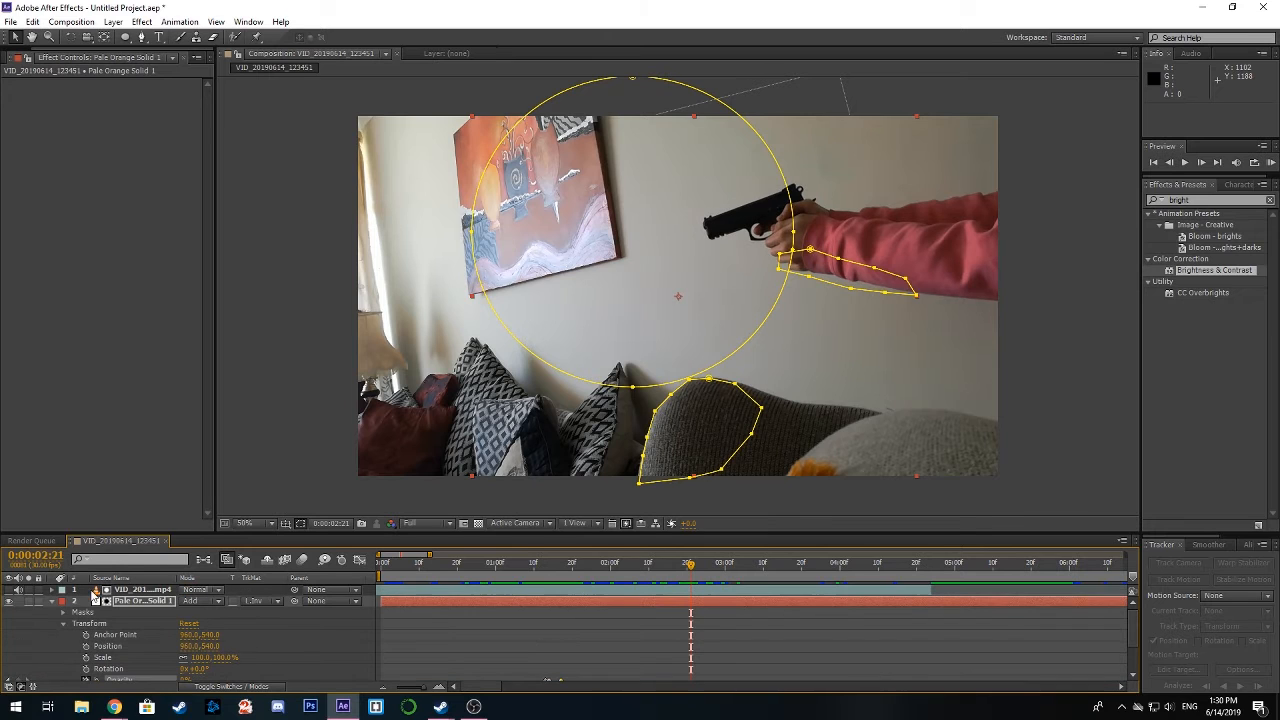
pyautogui.click(54, 603)
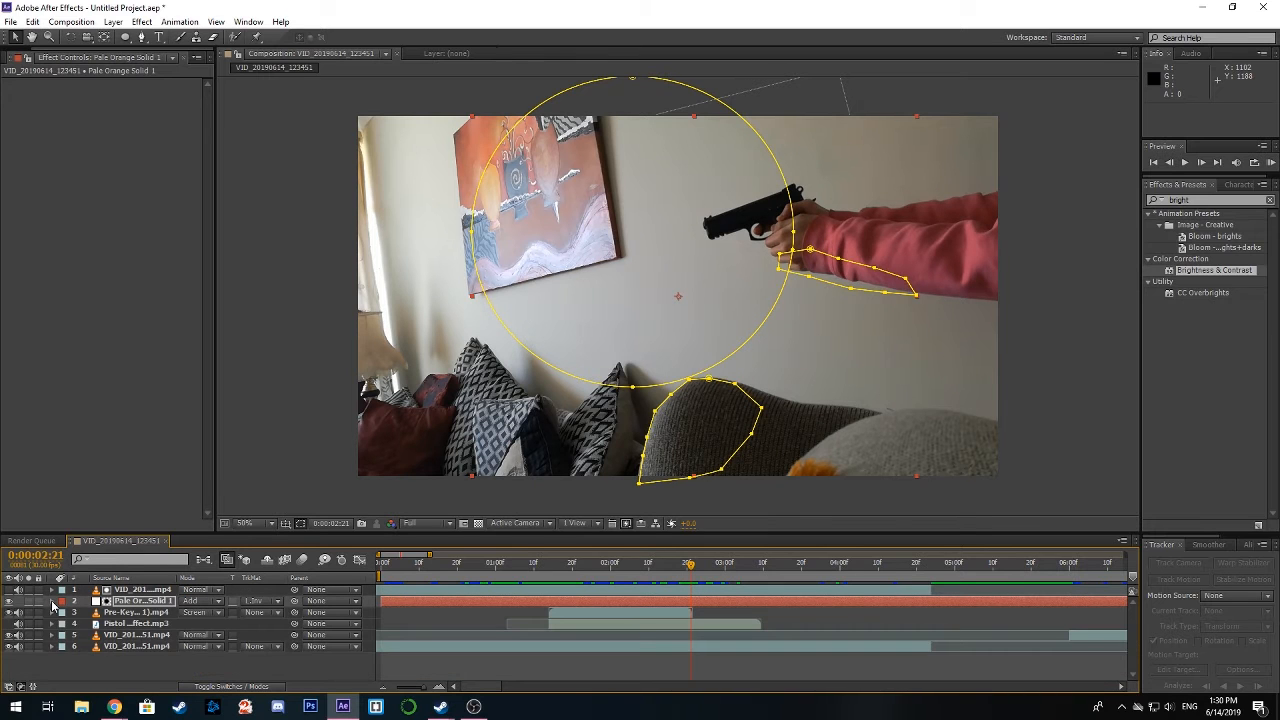
# Apply CC Force Motion Blur to the bottom footage layer and return the playhead to the start of the composition
pyautogui.click(145, 590)
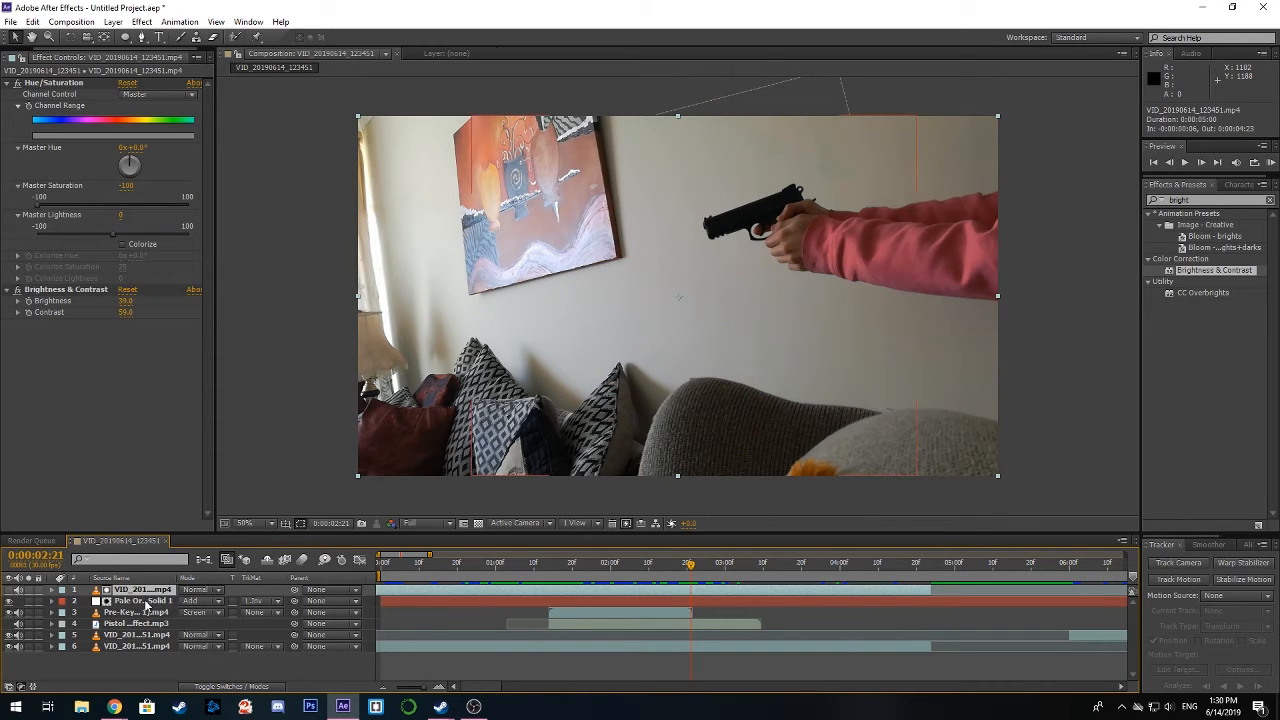
pyautogui.click(140, 636)
pyautogui.click(140, 646)
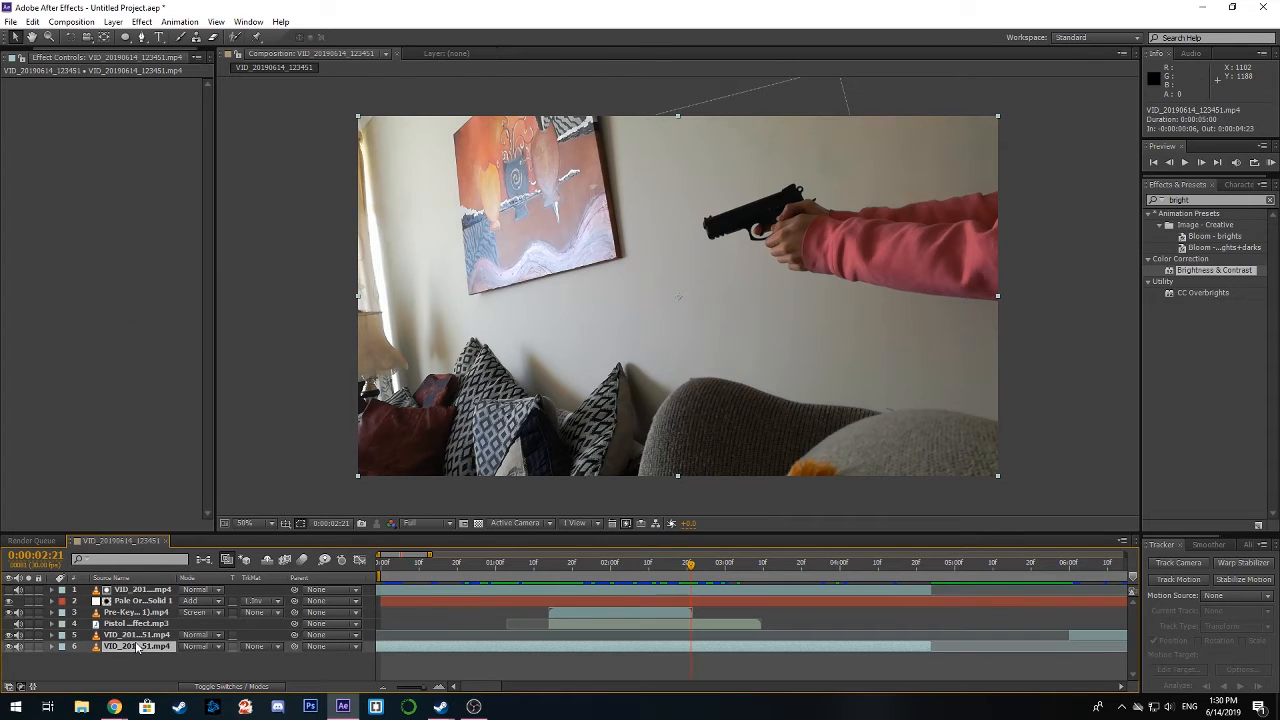
pyautogui.click(1155, 205)
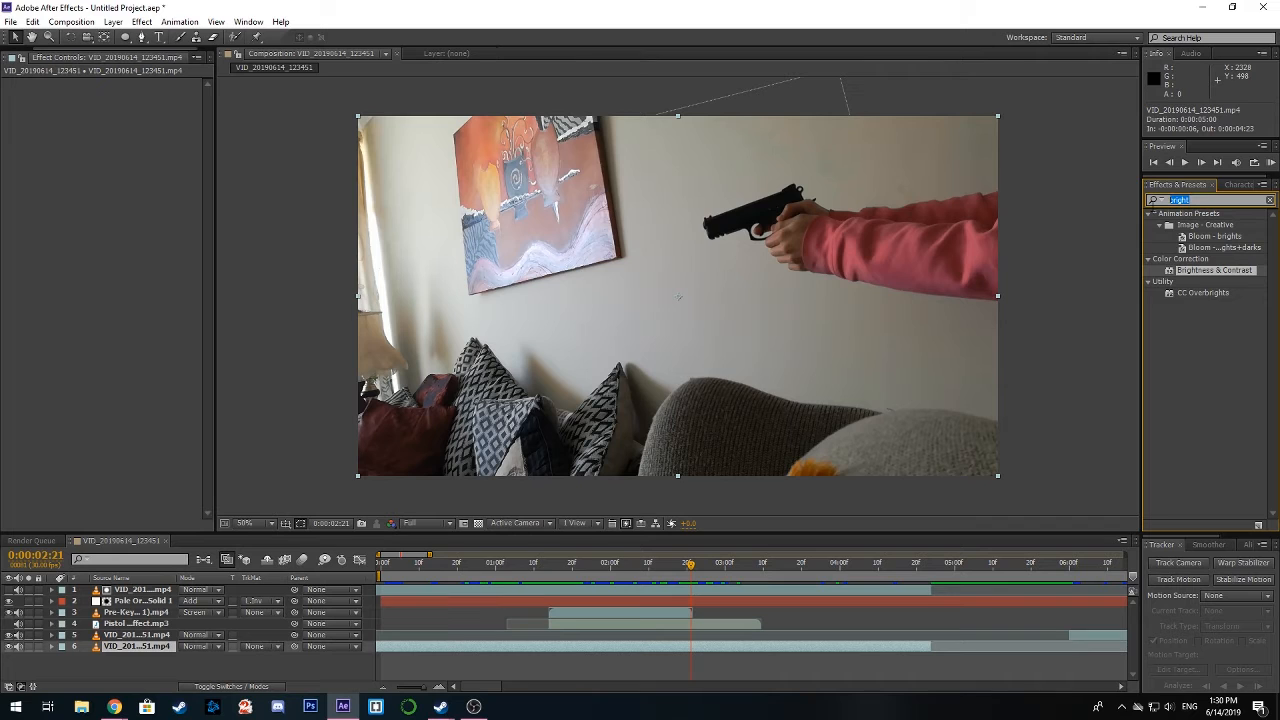
pyautogui.write('blur')
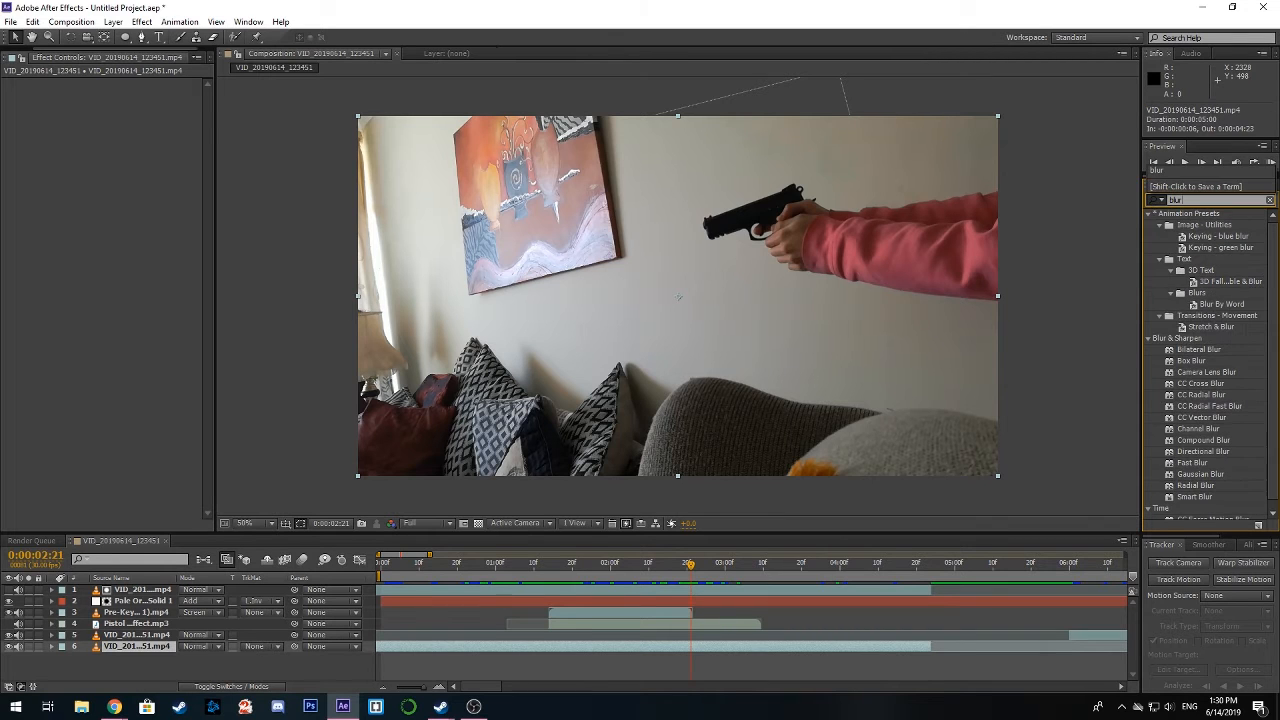
pyautogui.click(1199, 477)
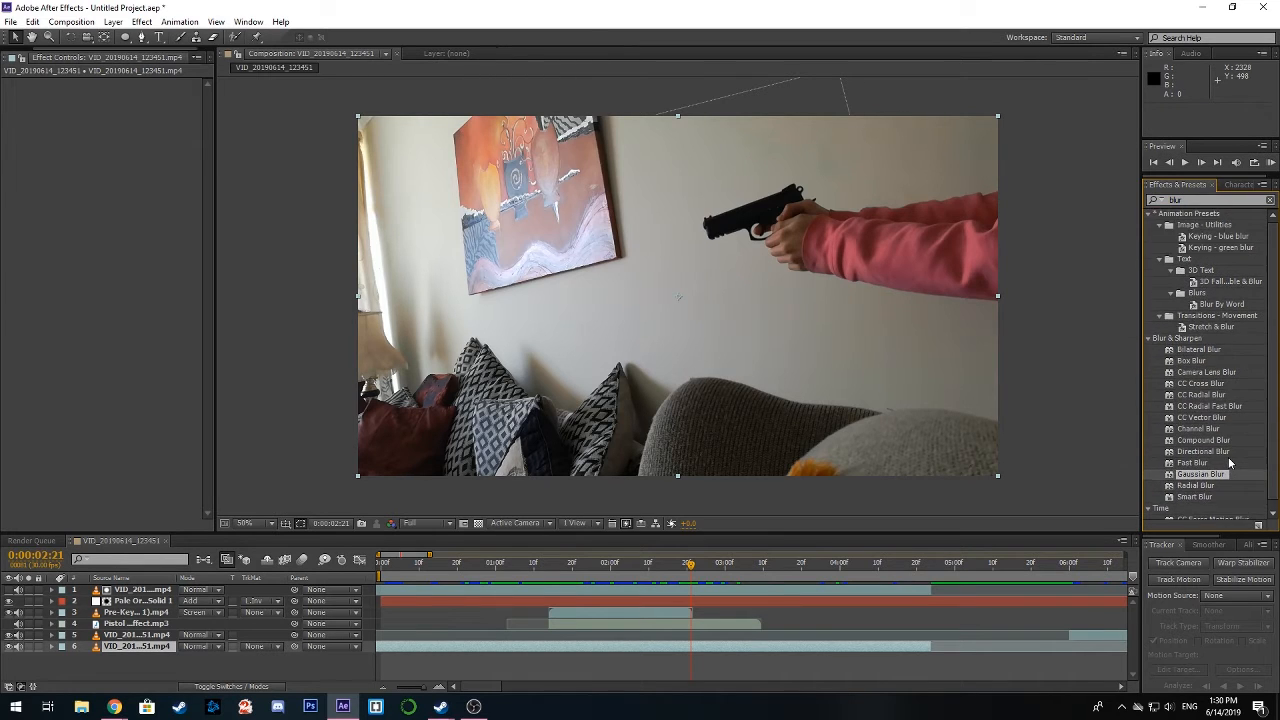
pyautogui.moveTo(1210, 512); pyautogui.dragTo(630, 649)
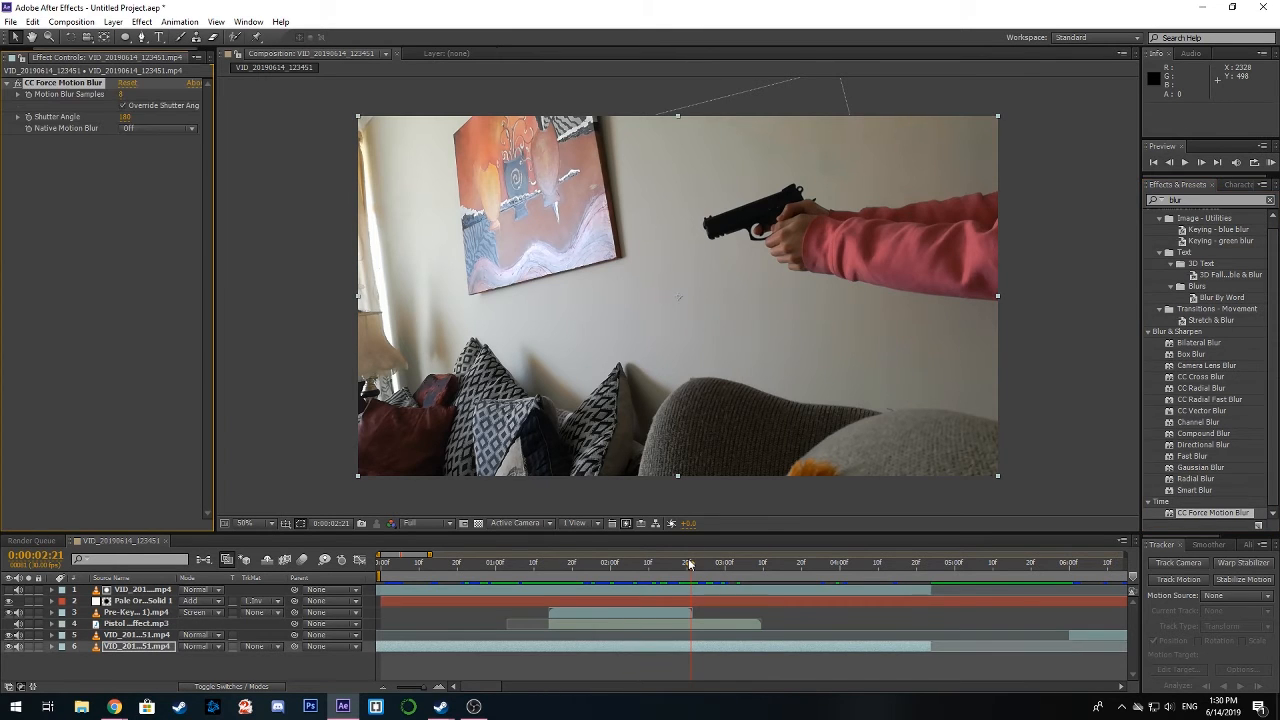
pyautogui.moveTo(691, 565); pyautogui.dragTo(378, 578)
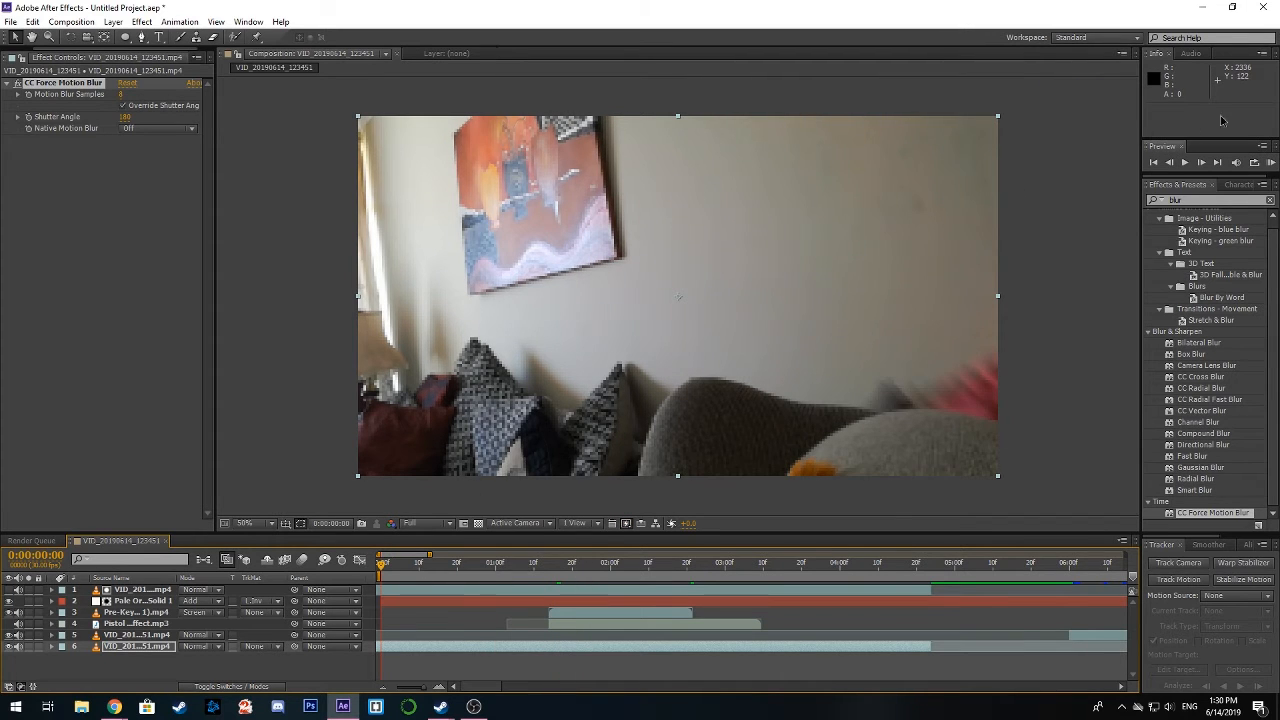
# Preview the opening pistol shot with the motion blur applied, and stop the playback
pyautogui.click(1270, 165)
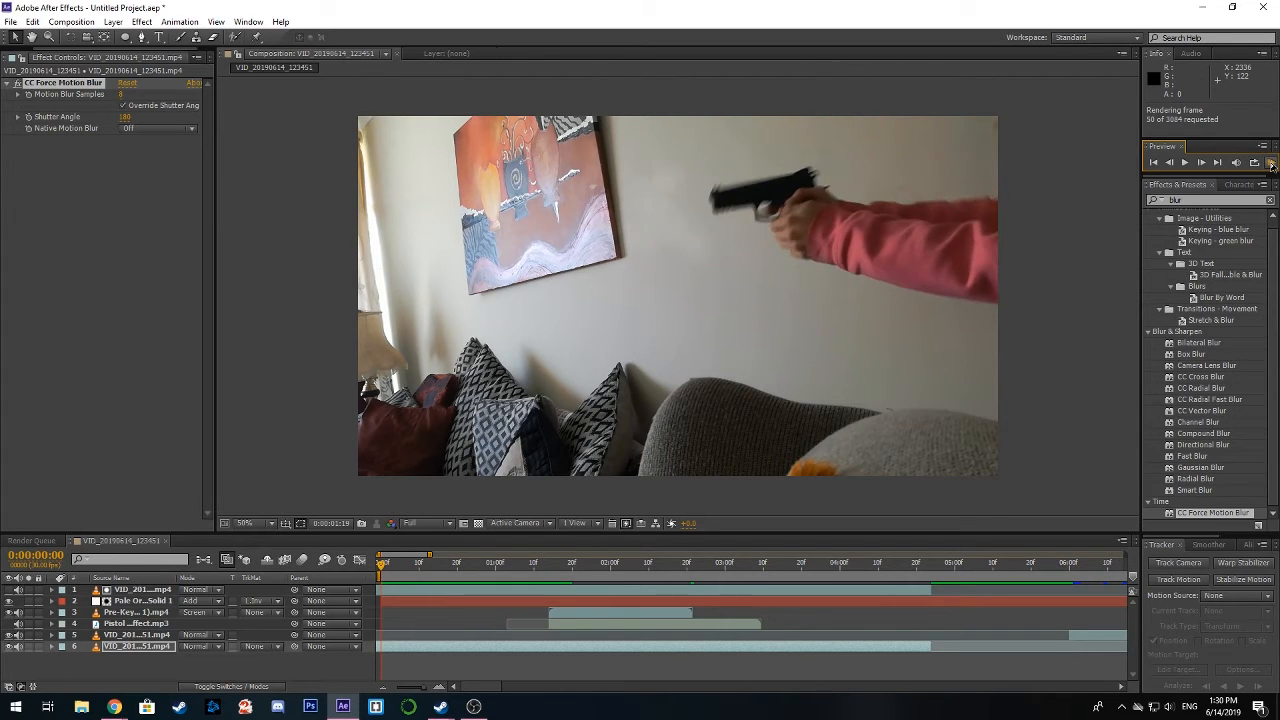
pyautogui.click(1272, 166)
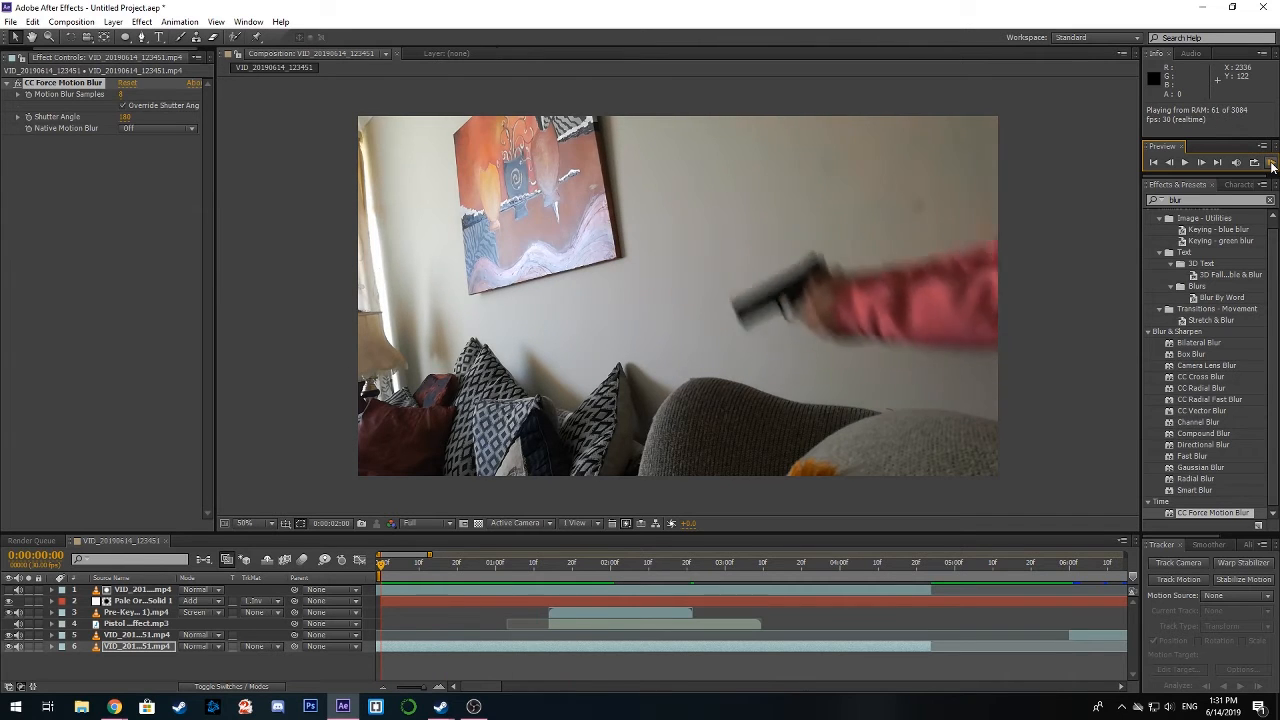
pyautogui.press('space')
# Add Muzzle Flash cg.mp4 to the composition as the topmost layer, with the playhead at 0:00:07:21 in the rifle footage
pyautogui.moveTo(553, 565); pyautogui.dragTo(1086, 577)
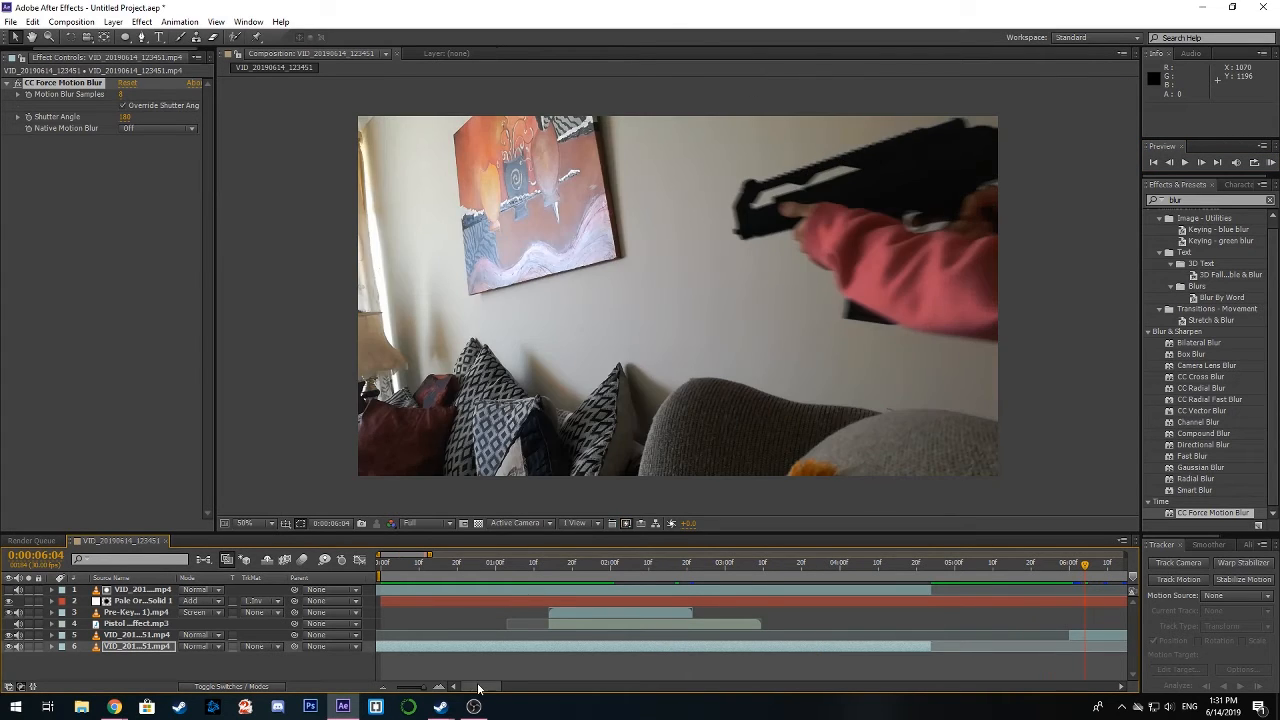
pyautogui.moveTo(479, 688)
pyautogui.mouseDown()
pyautogui.moveTo(529, 692)
pyautogui.moveTo(502, 694)
pyautogui.mouseUp()
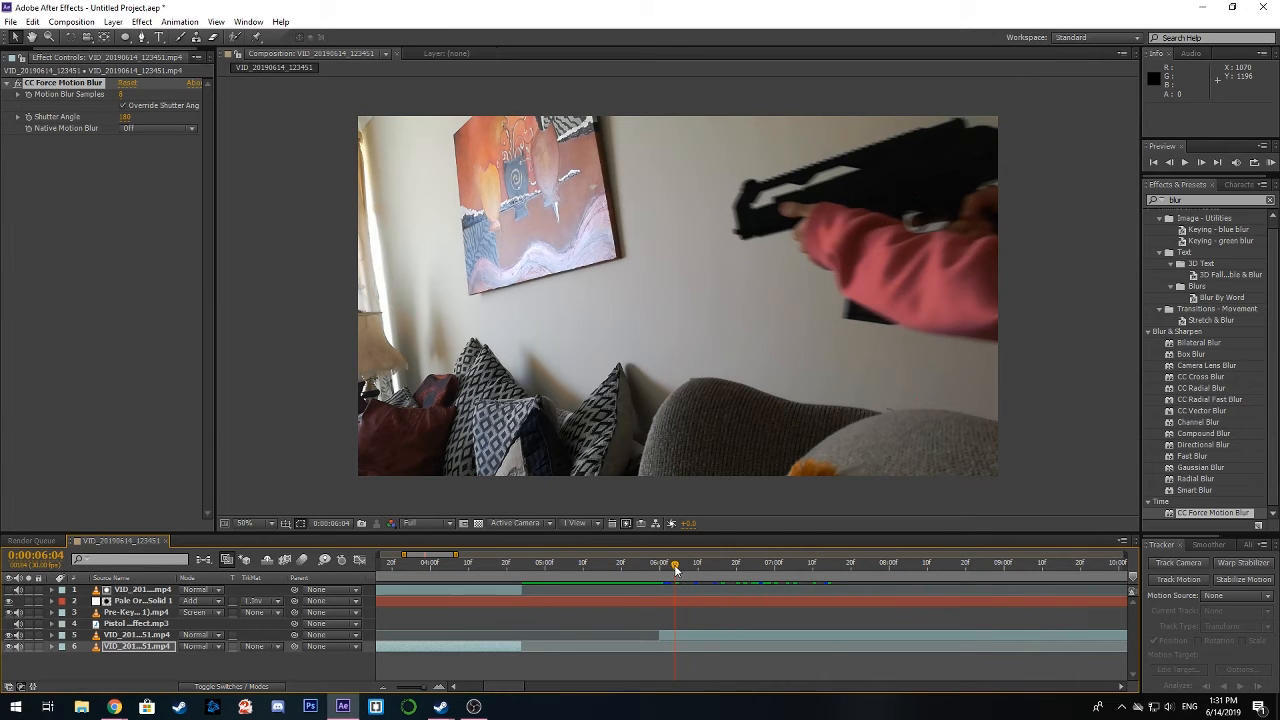
pyautogui.moveTo(675, 568); pyautogui.dragTo(866, 579)
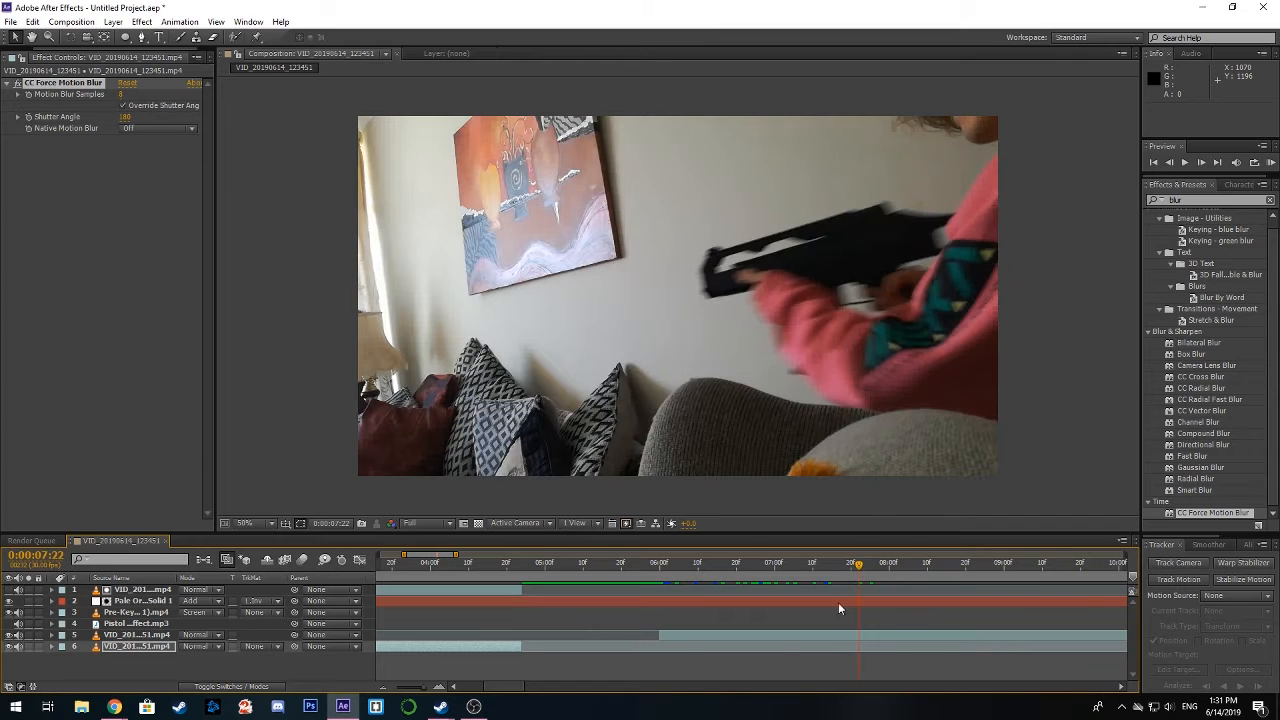
pyautogui.moveTo(513, 690); pyautogui.dragTo(521, 689)
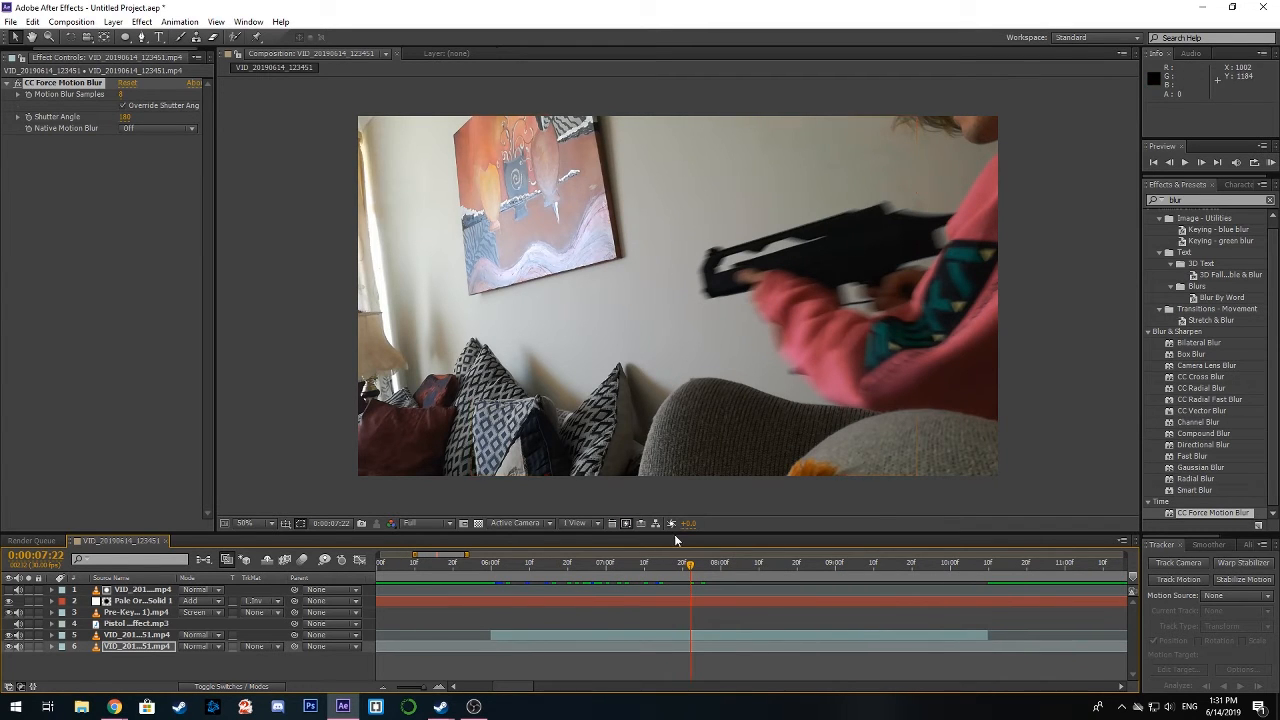
pyautogui.moveTo(690, 571); pyautogui.dragTo(685, 571)
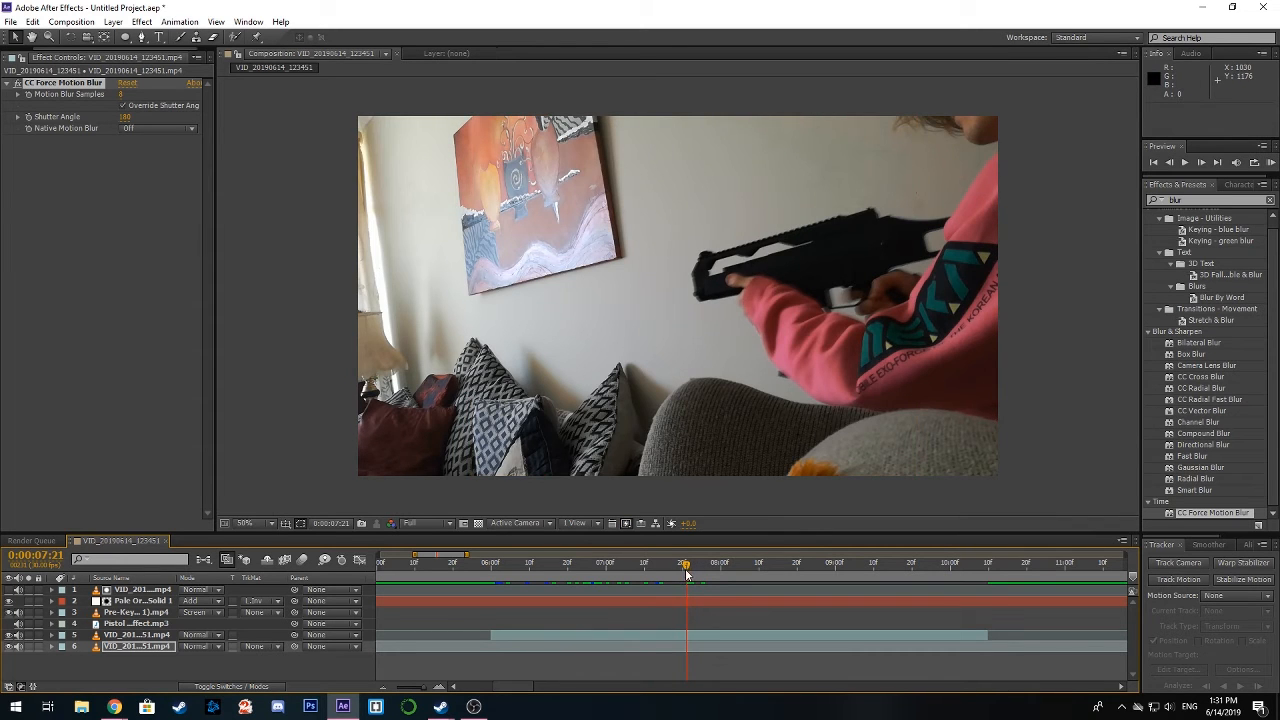
pyautogui.moveTo(685, 570)
pyautogui.mouseDown()
pyautogui.moveTo(663, 569)
pyautogui.moveTo(688, 570)
pyautogui.mouseUp()
pyautogui.click(20, 57)
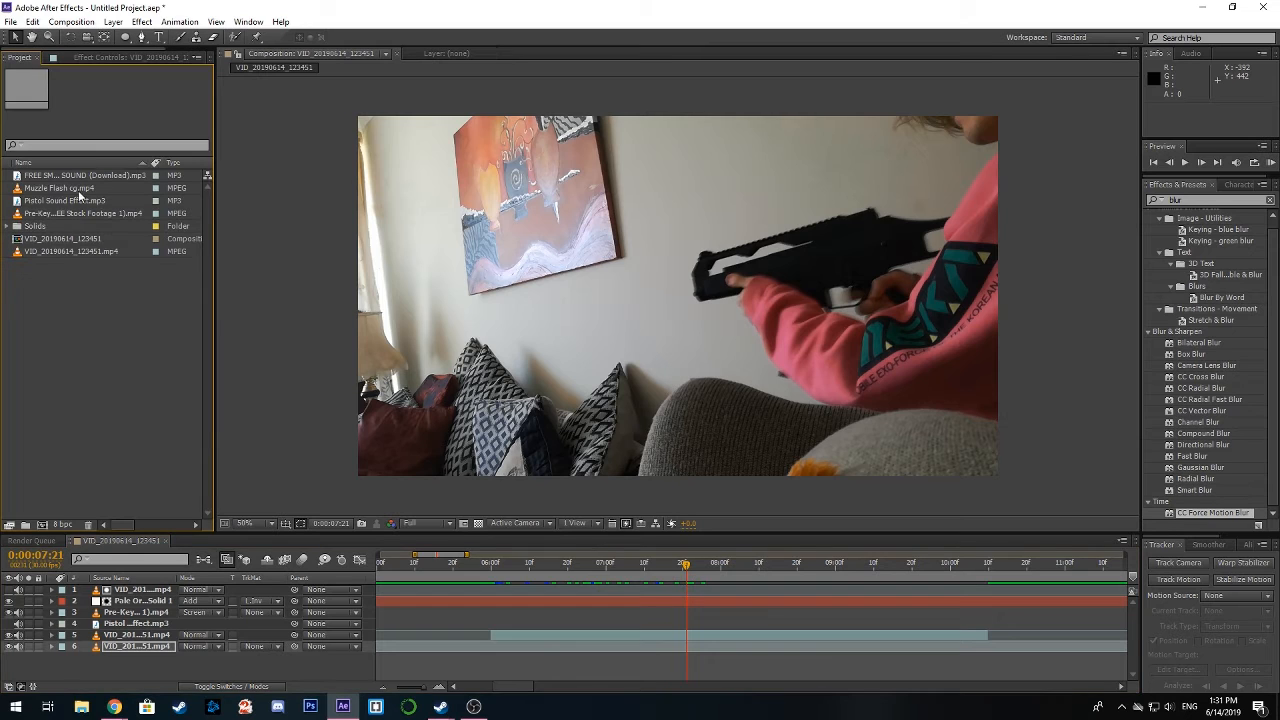
pyautogui.moveTo(45, 192); pyautogui.dragTo(716, 285)
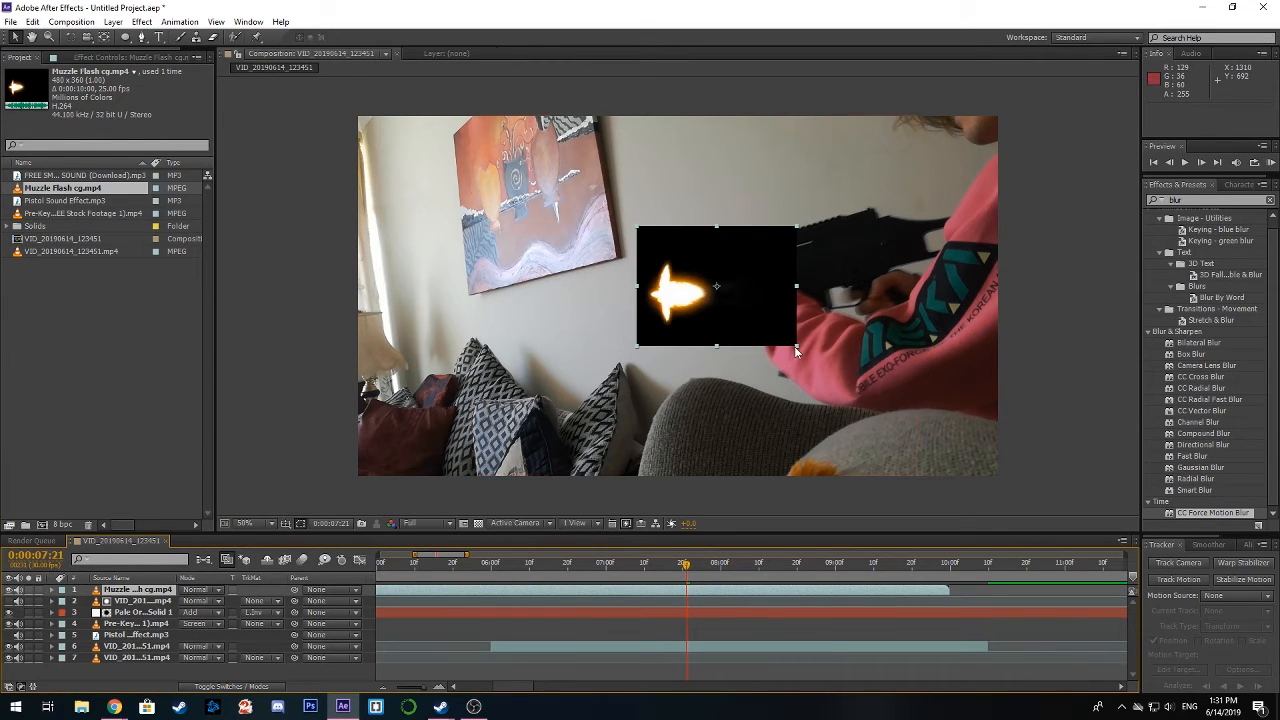
# Mirror the muzzle flash horizontally, enlarge it to nearly the frame's height near the rifle, and set its blending mode to Screen
pyautogui.moveTo(794, 346); pyautogui.dragTo(417, 463)
pyautogui.moveTo(718, 405); pyautogui.dragTo(527, 396)
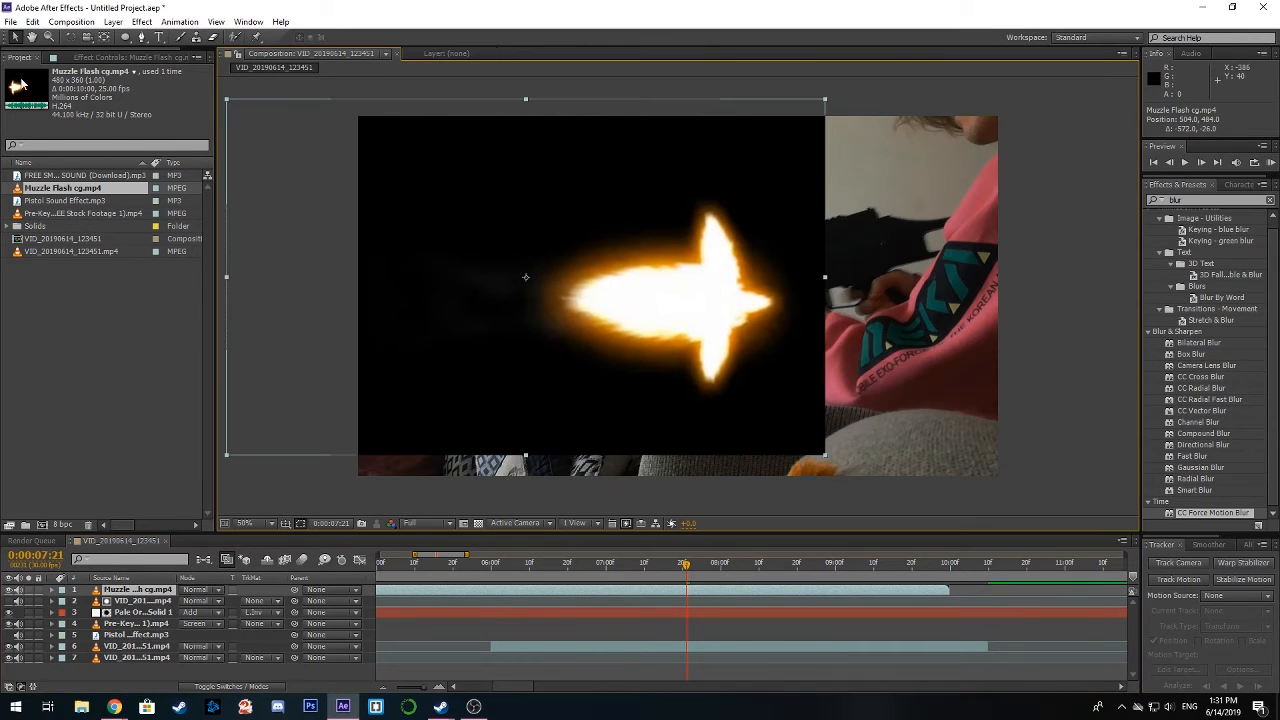
pyautogui.rightClick(641, 183)
pyautogui.moveTo(780, 337)
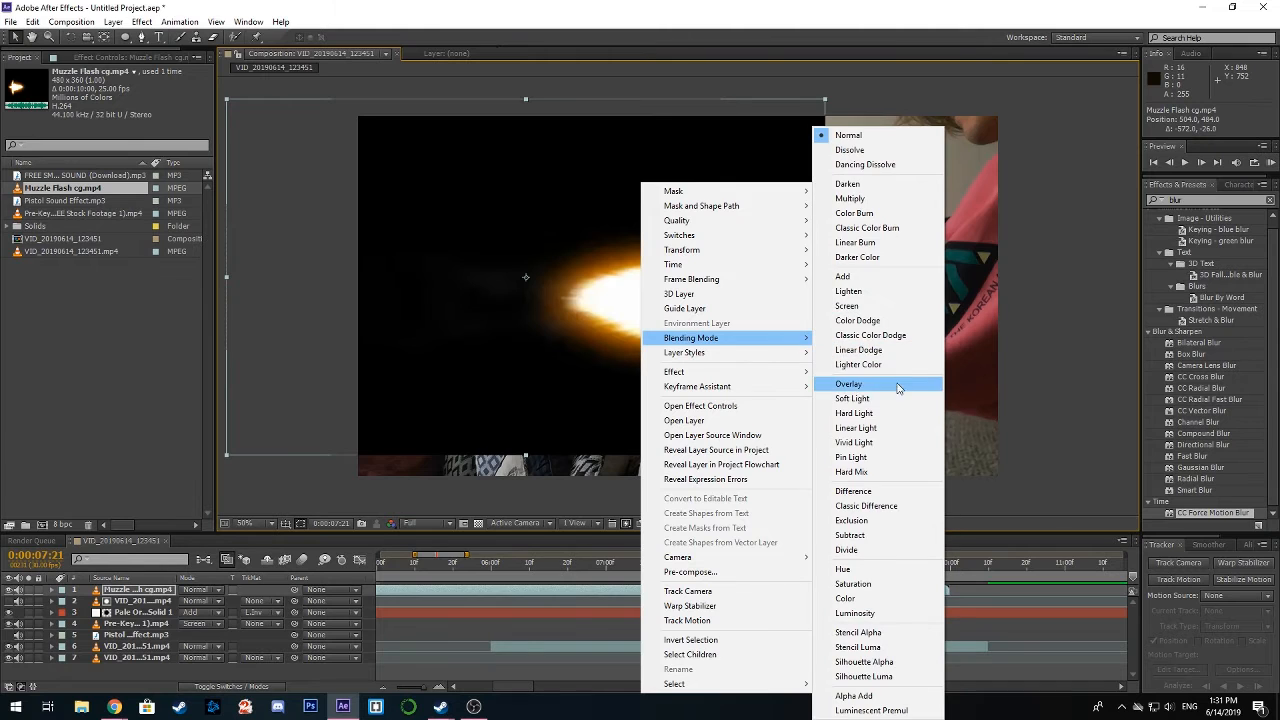
pyautogui.click(850, 305)
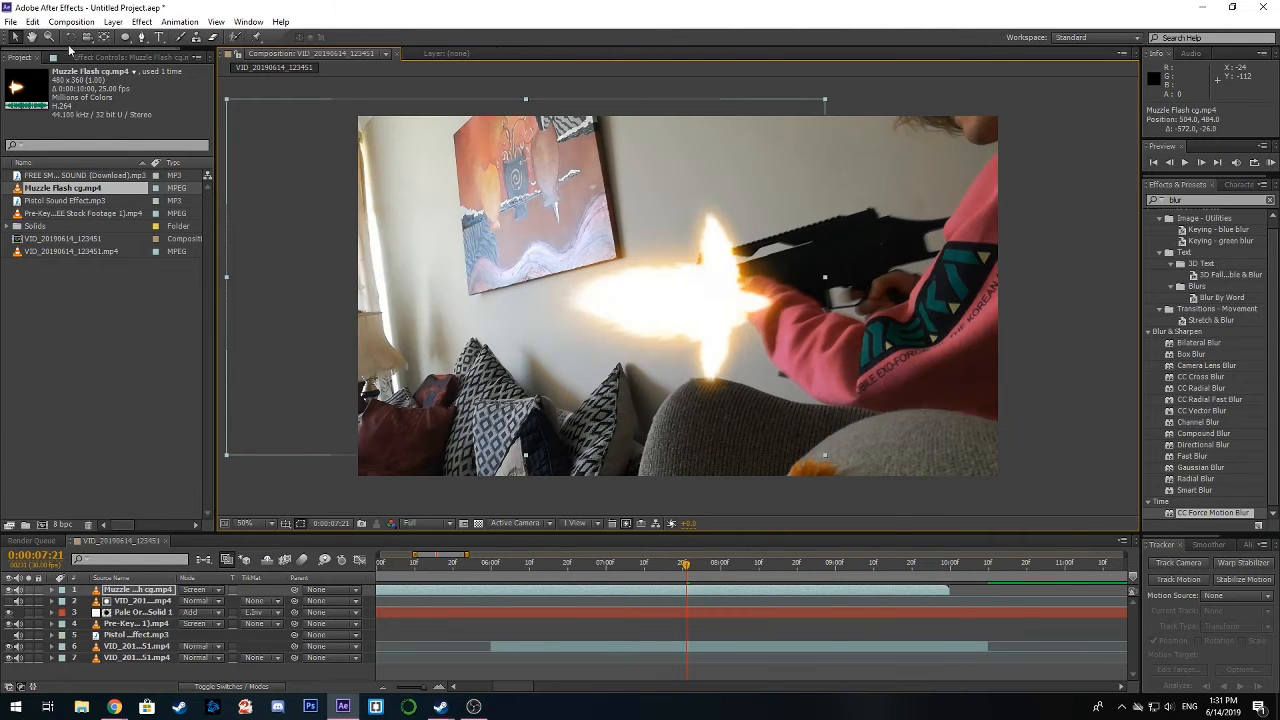
# Rotate the muzzle flash by about -13.2° to match the rifle's angle and move it onto the barrel tip
pyautogui.click(70, 37)
pyautogui.moveTo(826, 102); pyautogui.dragTo(774, 49)
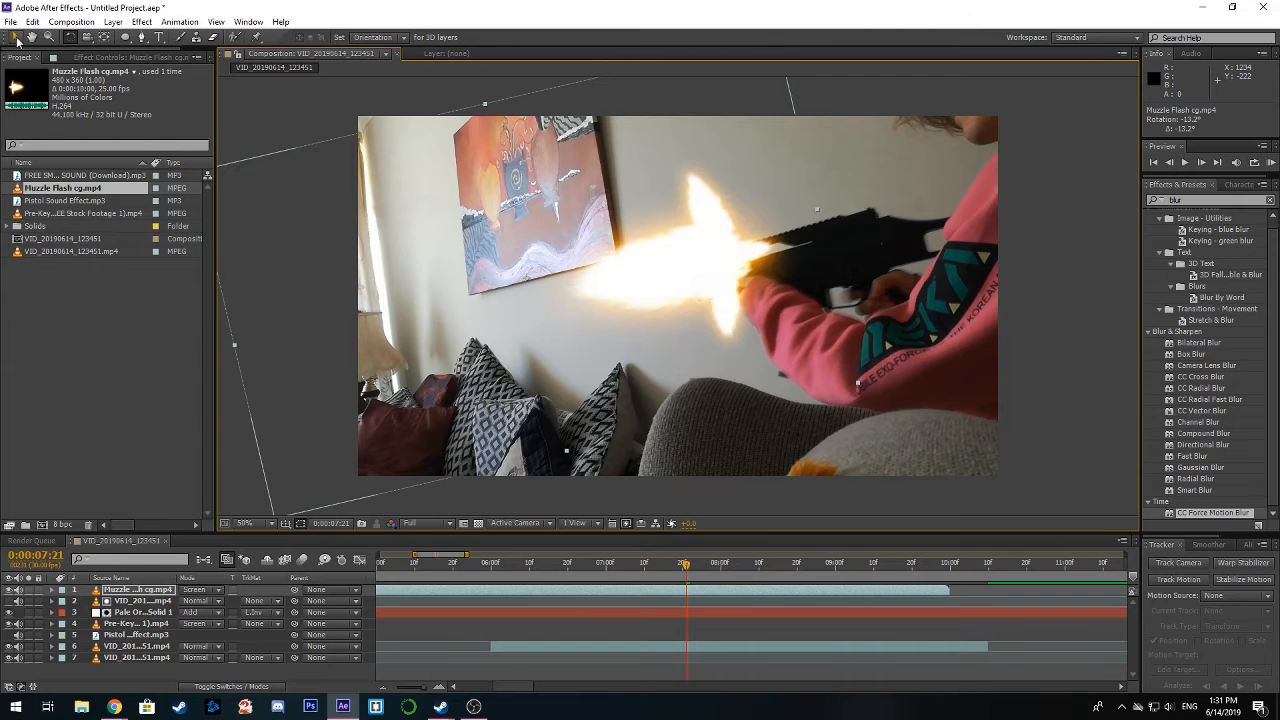
pyautogui.press('v')
pyautogui.moveTo(586, 283)
pyautogui.mouseDown()
pyautogui.moveTo(557, 306)
pyautogui.moveTo(575, 296)
pyautogui.mouseUp()
pyautogui.moveTo(655, 365); pyautogui.dragTo(645, 370)
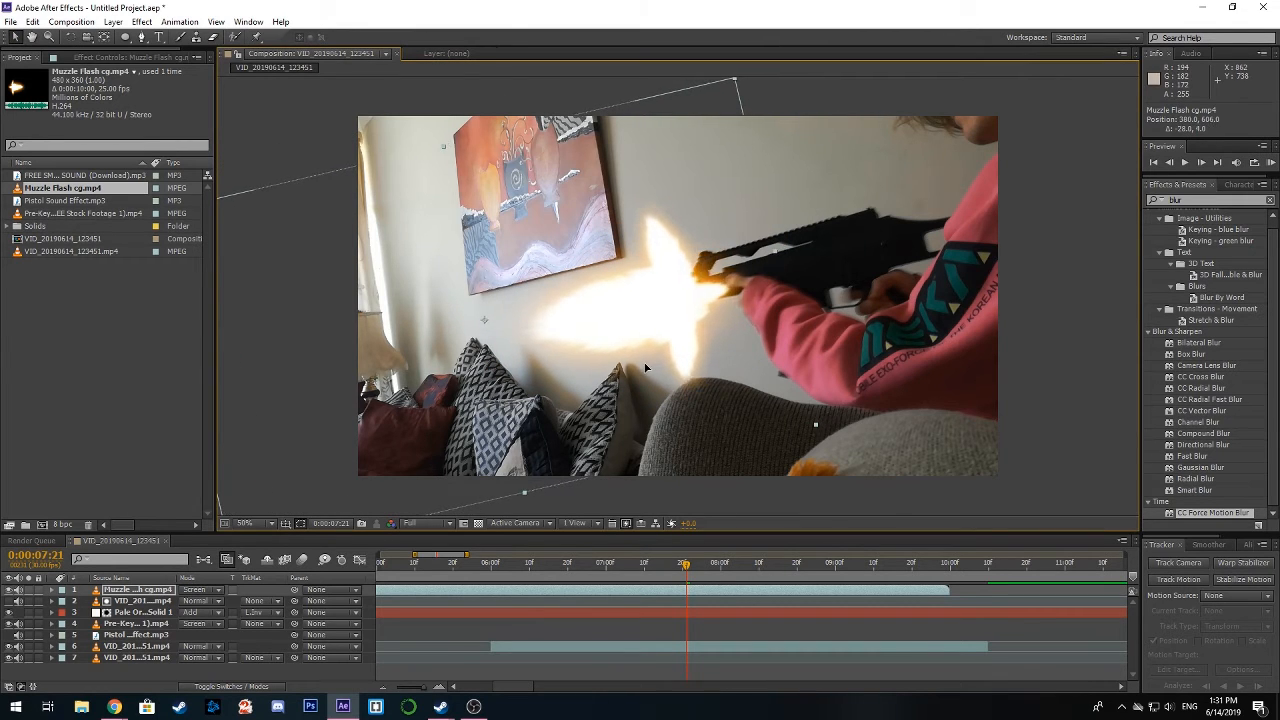
# Shift the muzzle flash layer to start at 0:00:07:18 and fine-tune its position to 404, 594 at the barrel tip
pyautogui.moveTo(688, 568); pyautogui.dragTo(676, 568)
pyautogui.moveTo(562, 592); pyautogui.dragTo(914, 592)
pyautogui.moveTo(553, 594); pyautogui.dragTo(843, 597)
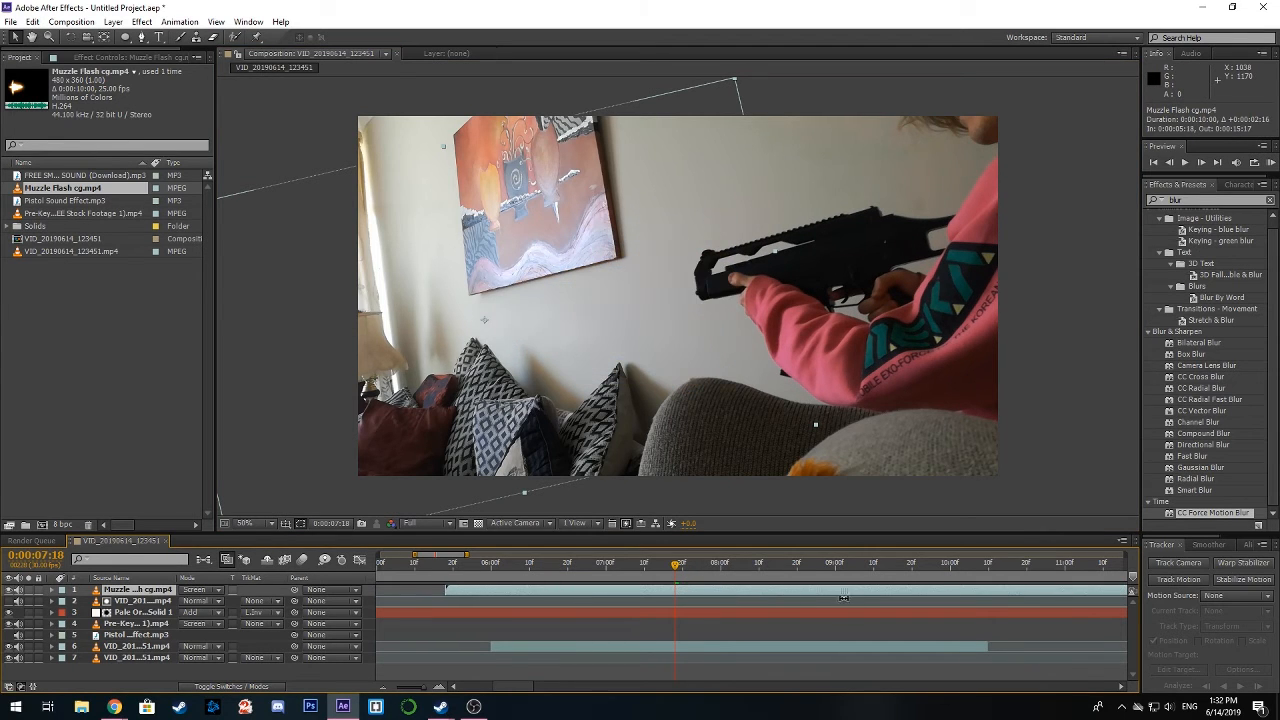
pyautogui.moveTo(560, 594); pyautogui.dragTo(788, 594)
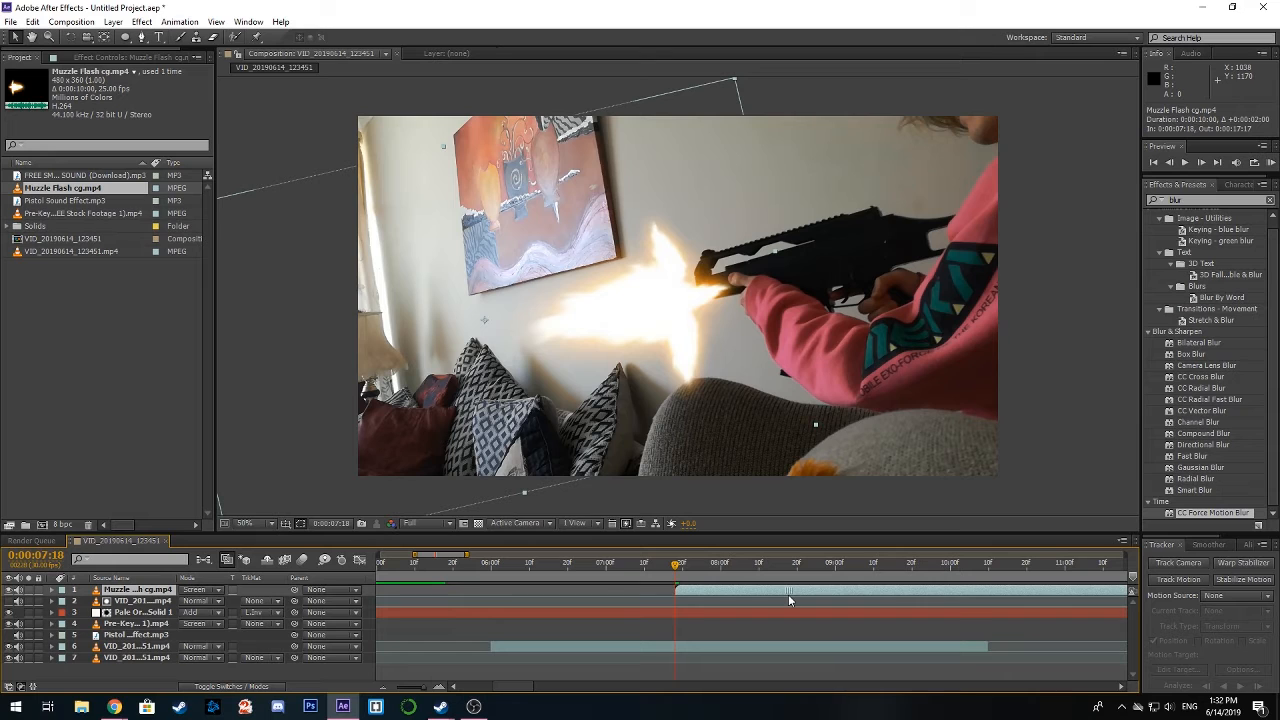
pyautogui.moveTo(684, 325); pyautogui.dragTo(689, 316)
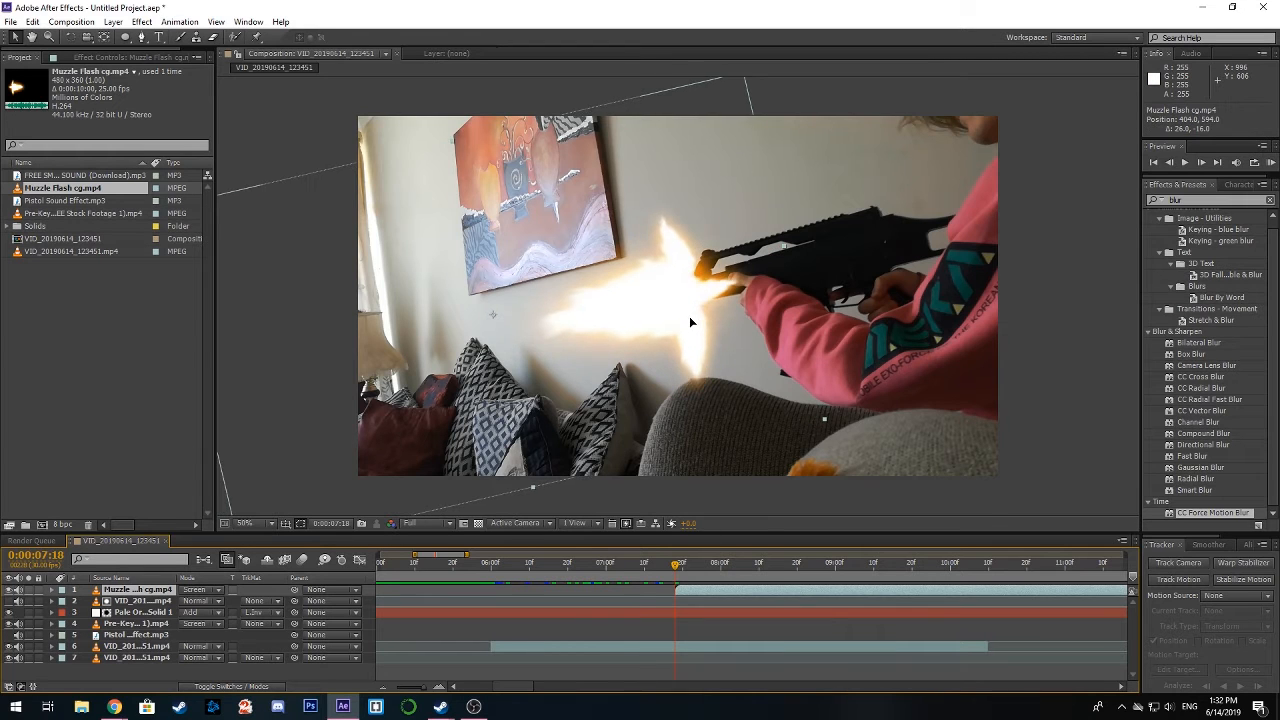
pyautogui.moveTo(676, 567); pyautogui.dragTo(676, 567)
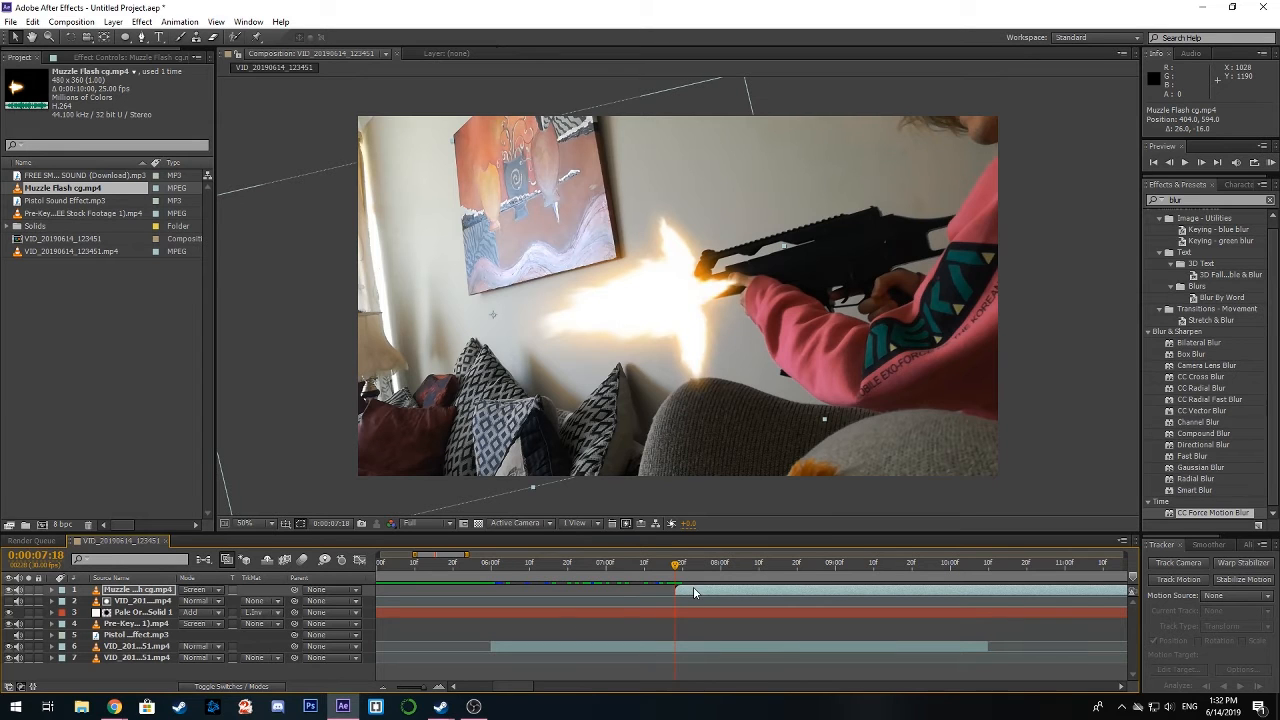
# Create a null object in the composition
pyautogui.rightClick(126, 670)
pyautogui.moveTo(320, 535)
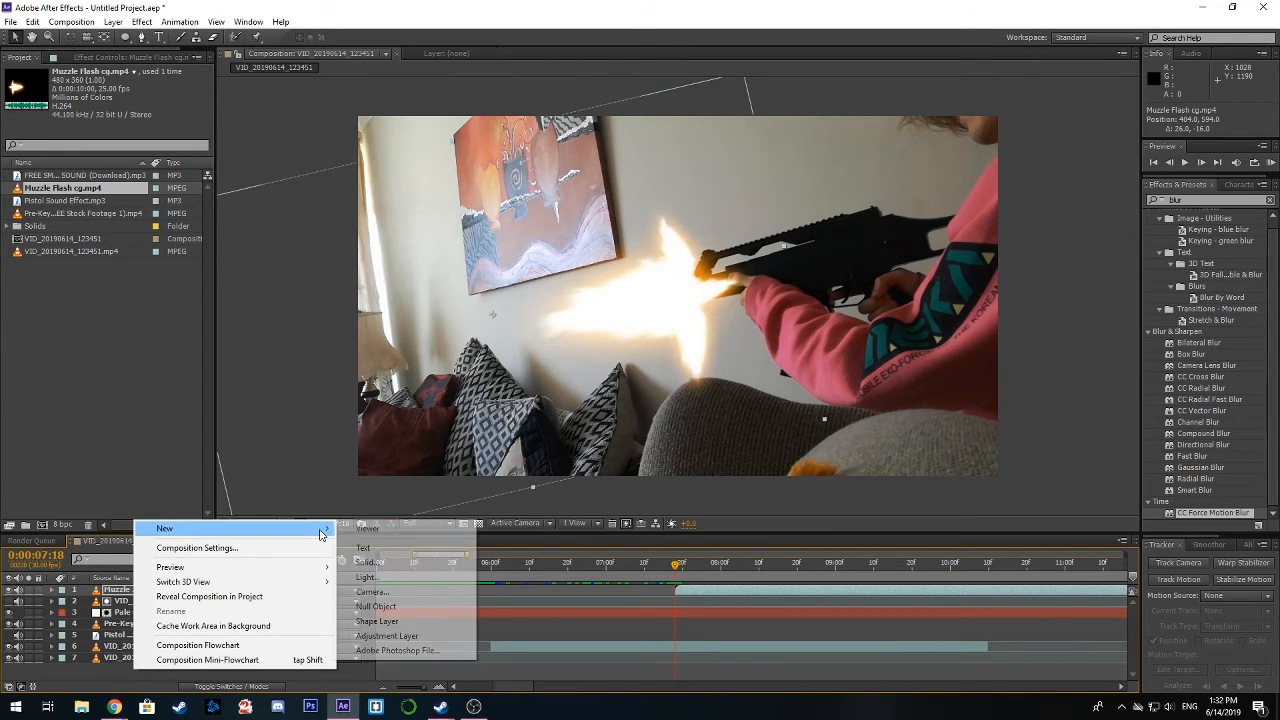
pyautogui.click(380, 607)
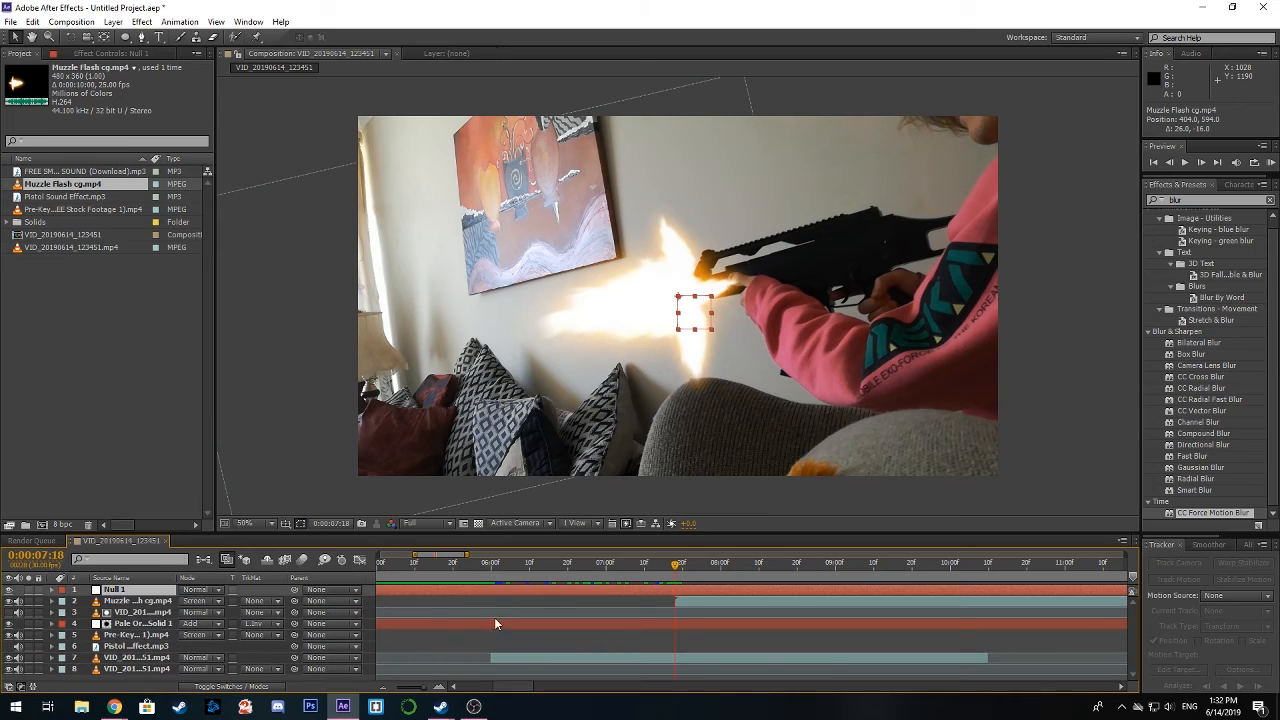
# Start position motion tracking on the rifle footage layer at 0:00:07:18, with Null 1 as the motion target
pyautogui.click(719, 658)
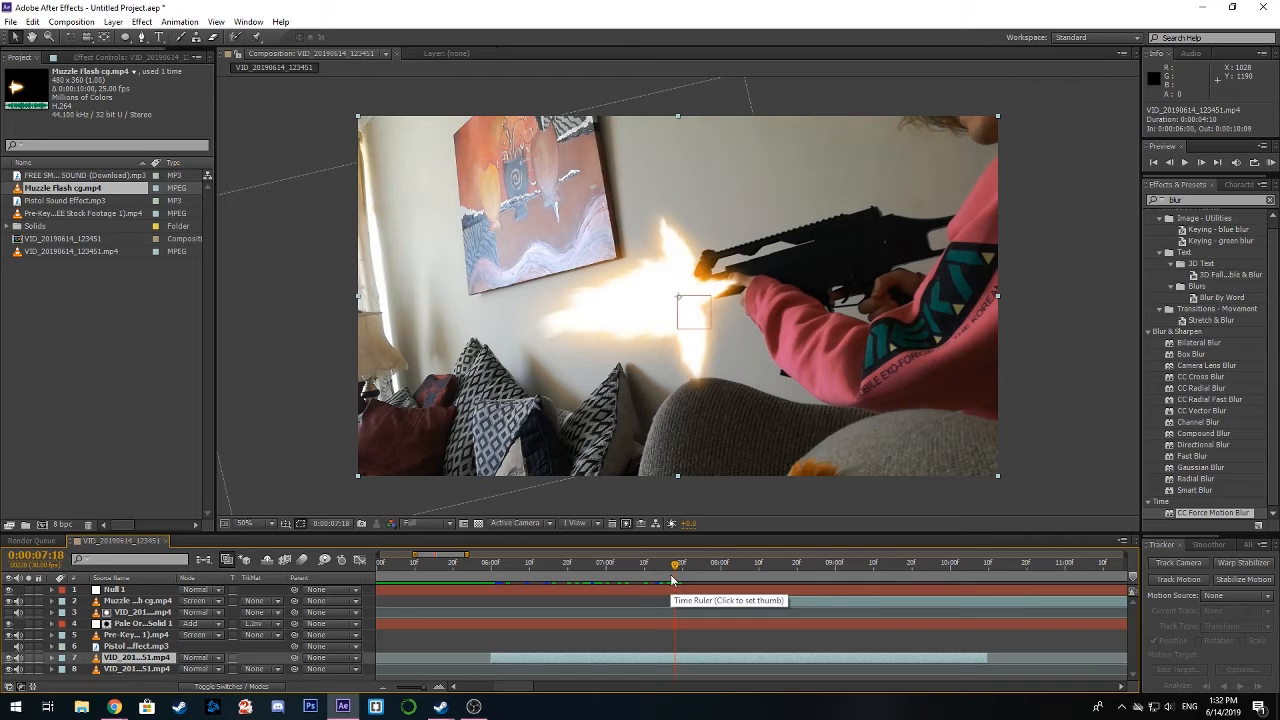
pyautogui.click(632, 576)
pyautogui.moveTo(584, 575); pyautogui.dragTo(677, 572)
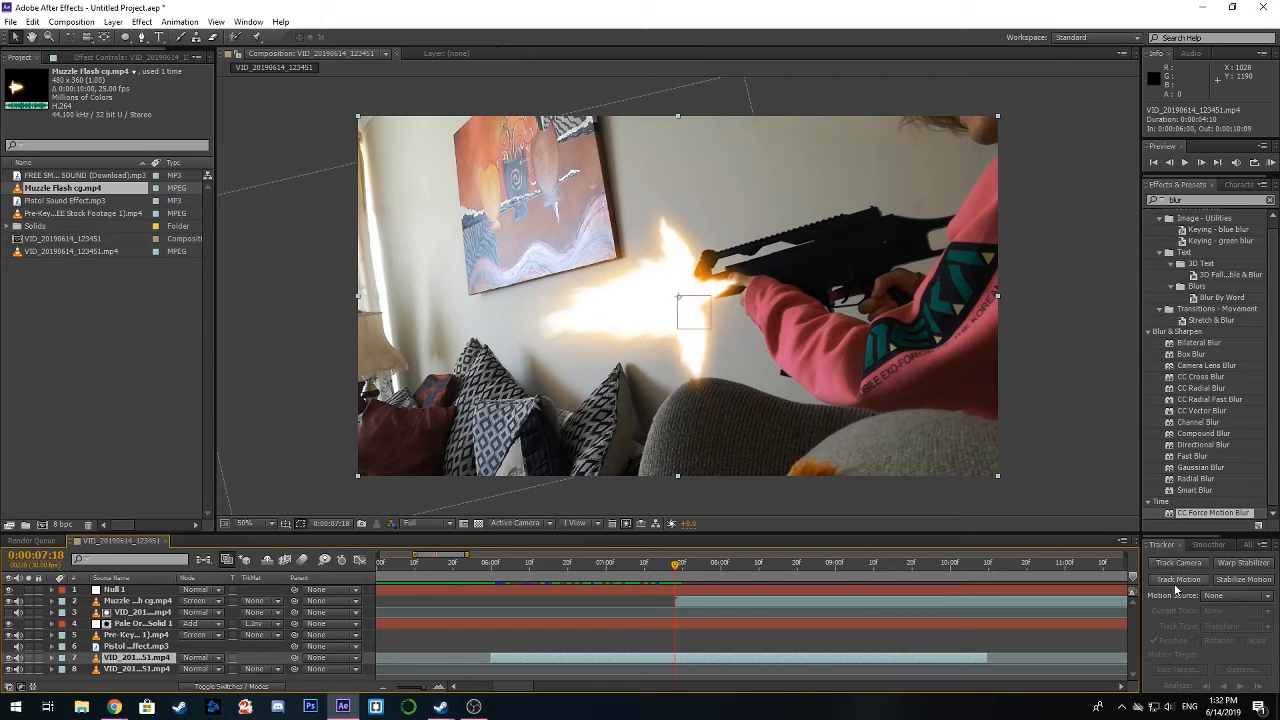
pyautogui.click(1176, 587)
pyautogui.scroll(-1, 842, 400)
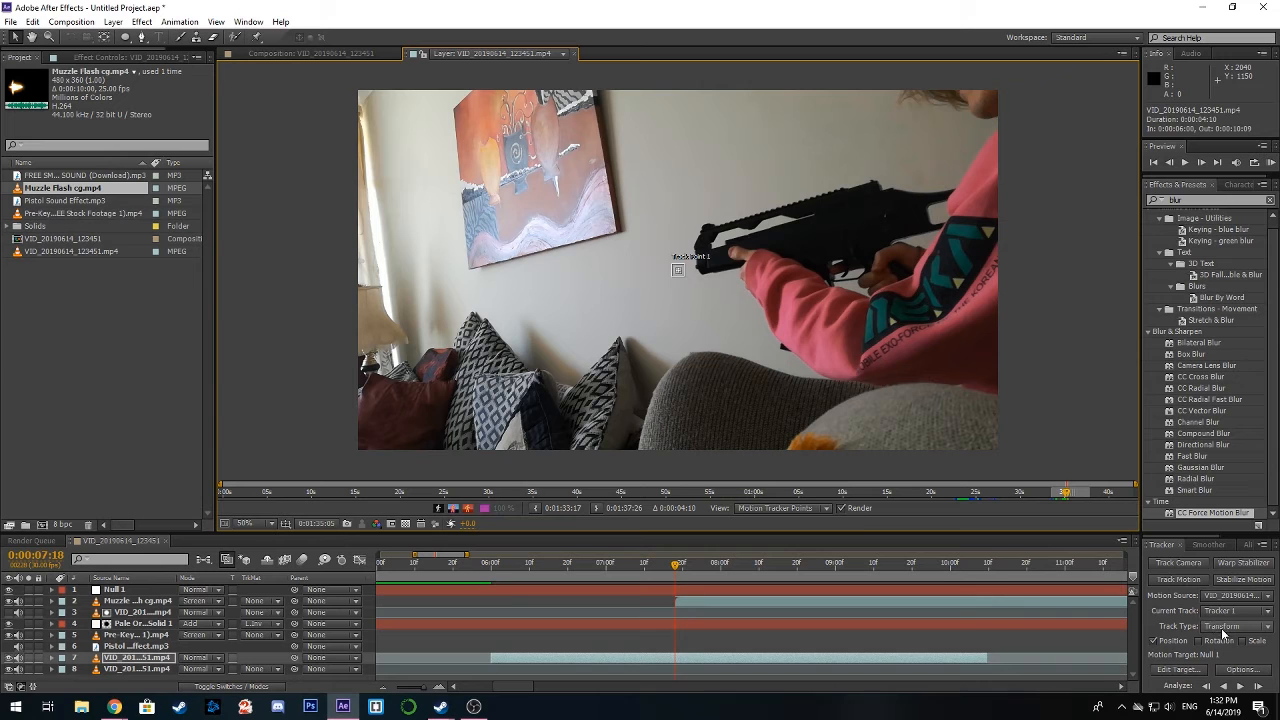
pyautogui.click(1178, 669)
pyautogui.click(665, 394)
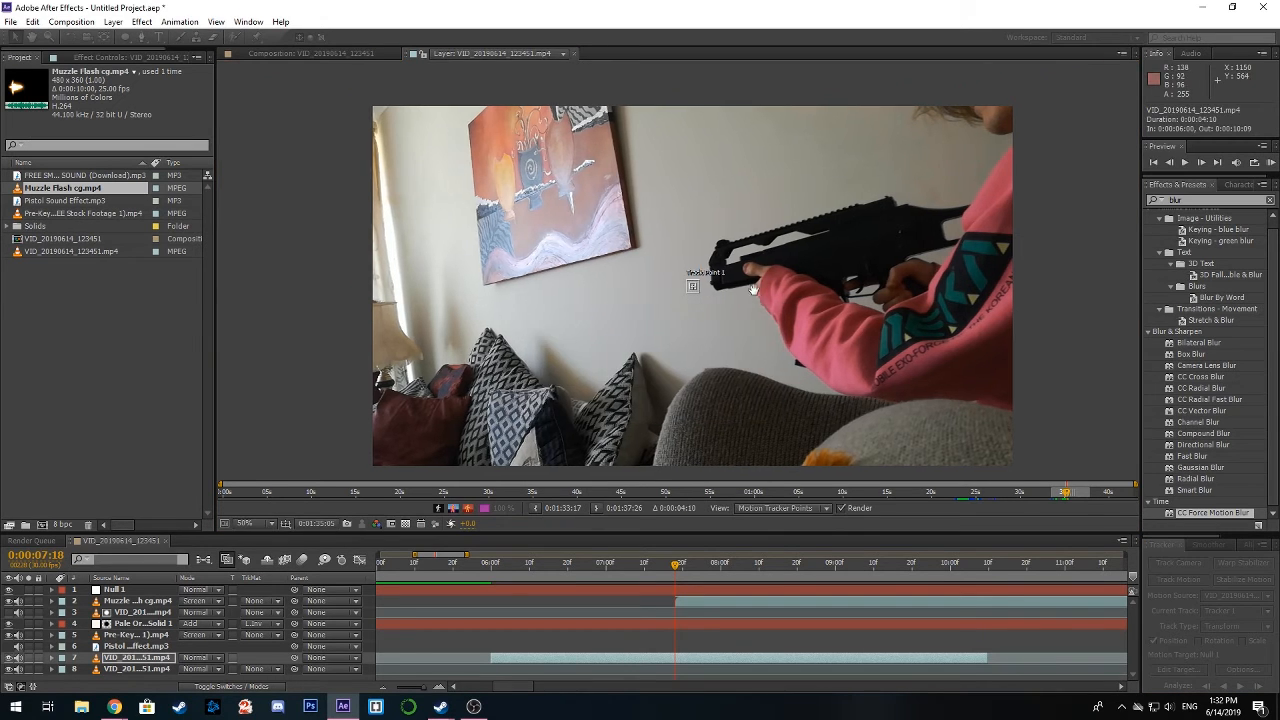
# Place the track point on the rifle's muzzle, enlarge its regions, and analyze the motion forward
pyautogui.scroll(4, 752, 290)
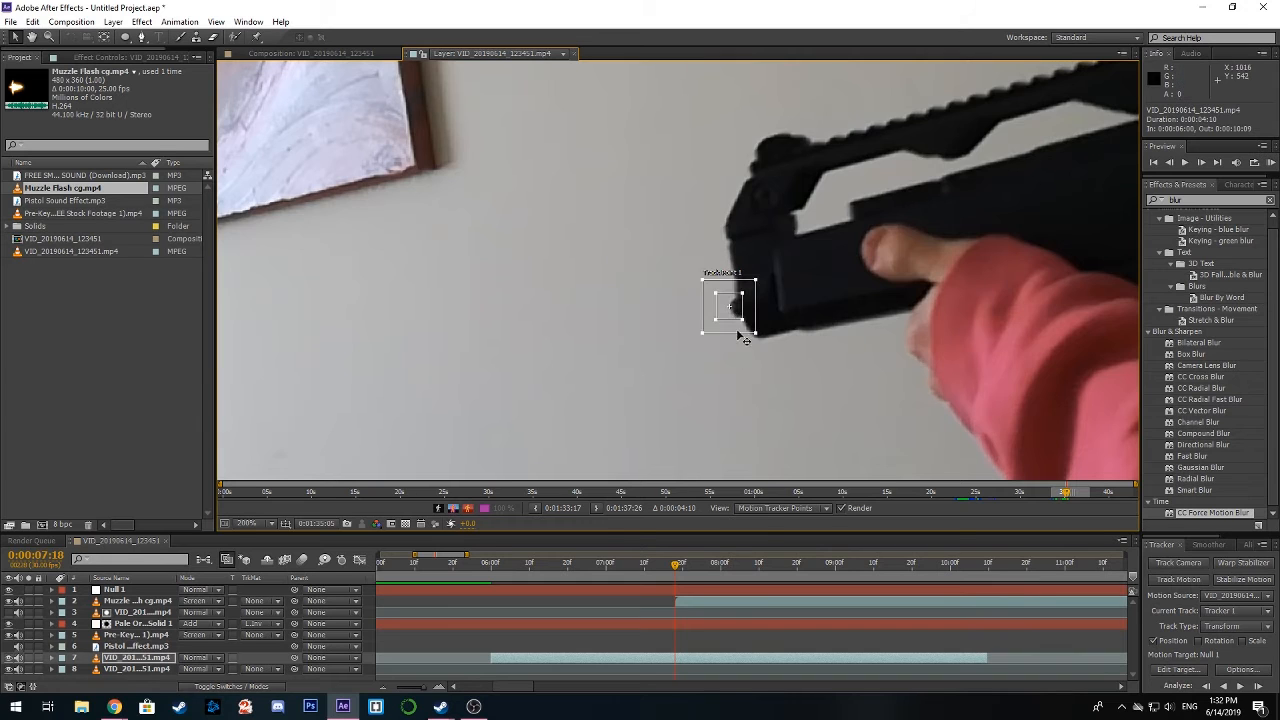
pyautogui.moveTo(743, 340); pyautogui.dragTo(845, 263)
pyautogui.moveTo(840, 320); pyautogui.dragTo(782, 316)
pyautogui.scroll(-4, 782, 316)
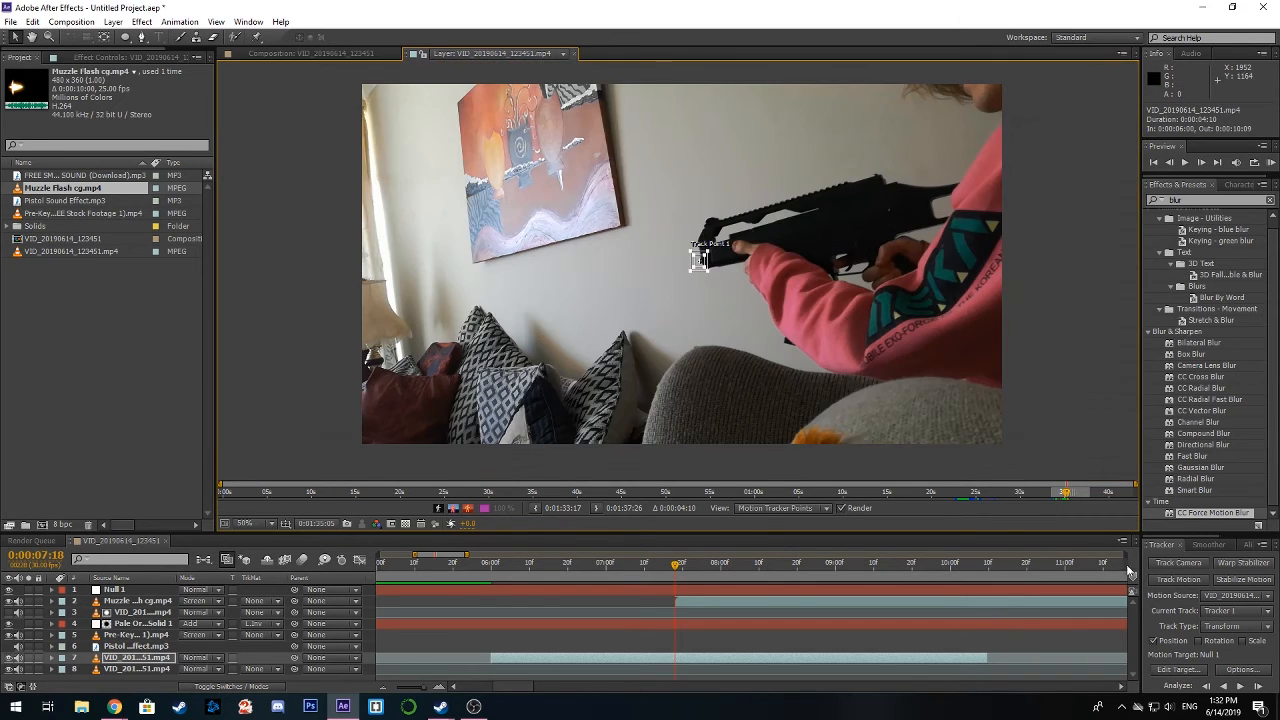
pyautogui.click(1241, 686)
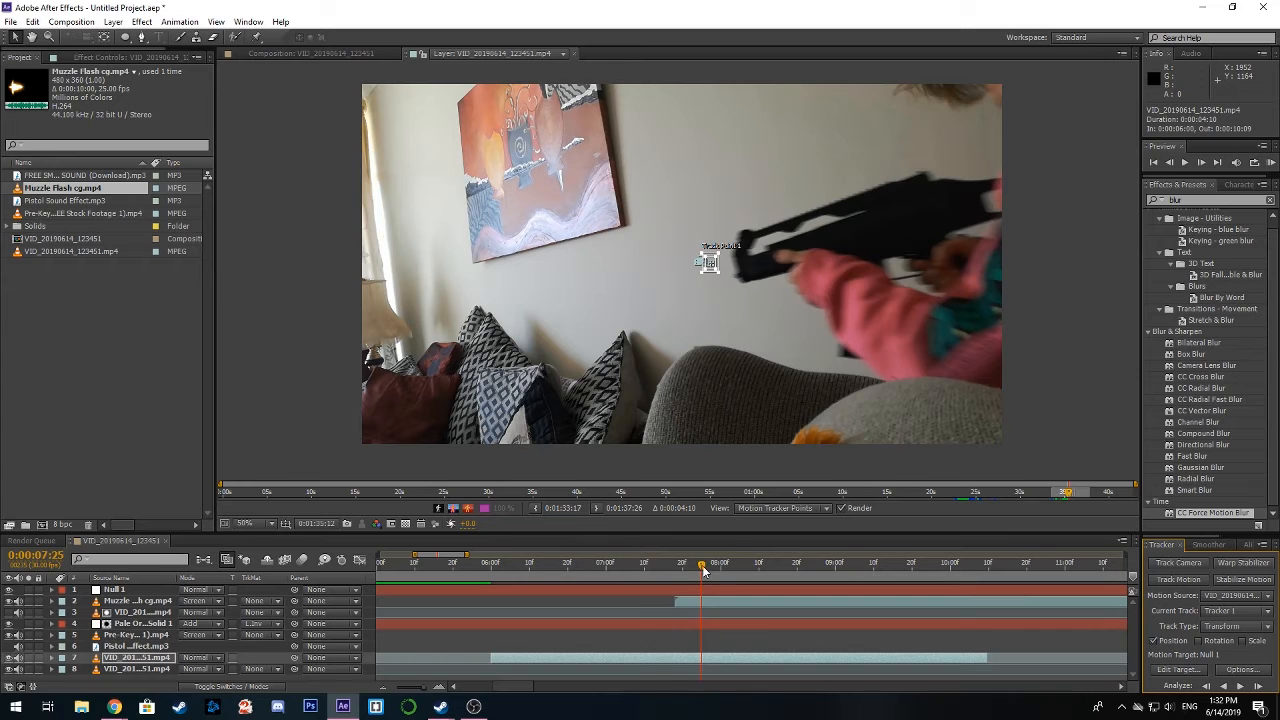
# Correct the track point frame by frame onto the rifle's muzzle from 0:00:07:22 through 0:00:07:25
pyautogui.moveTo(703, 569)
pyautogui.mouseDown()
pyautogui.moveTo(682, 576)
pyautogui.moveTo(693, 577)
pyautogui.mouseUp()
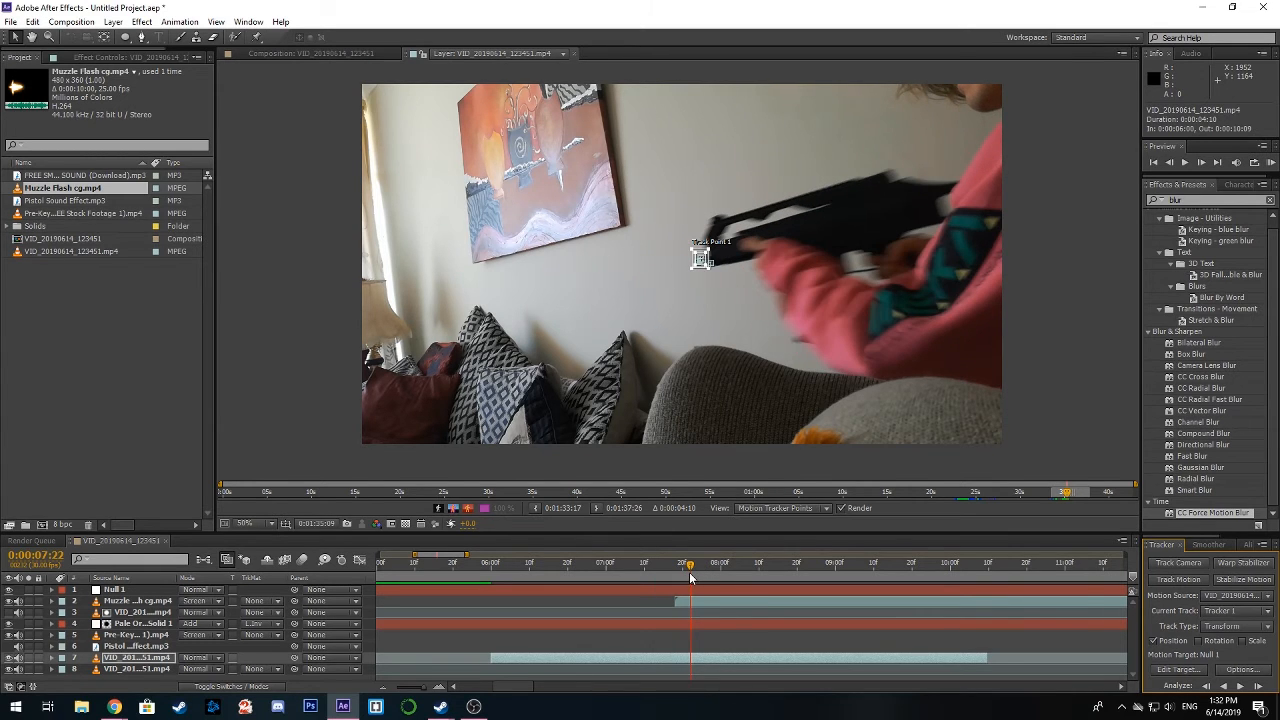
pyautogui.scroll(5, 676, 303)
pyautogui.scroll(-2, 691, 314)
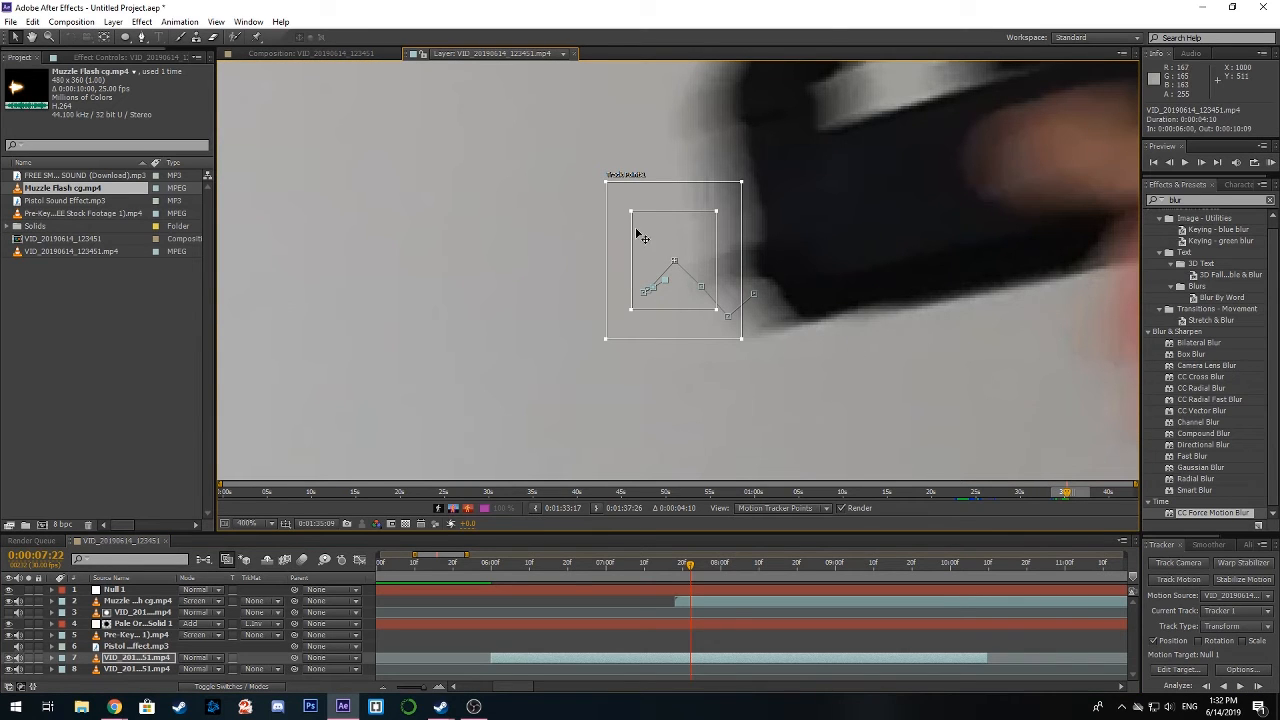
pyautogui.moveTo(706, 257); pyautogui.dragTo(755, 260)
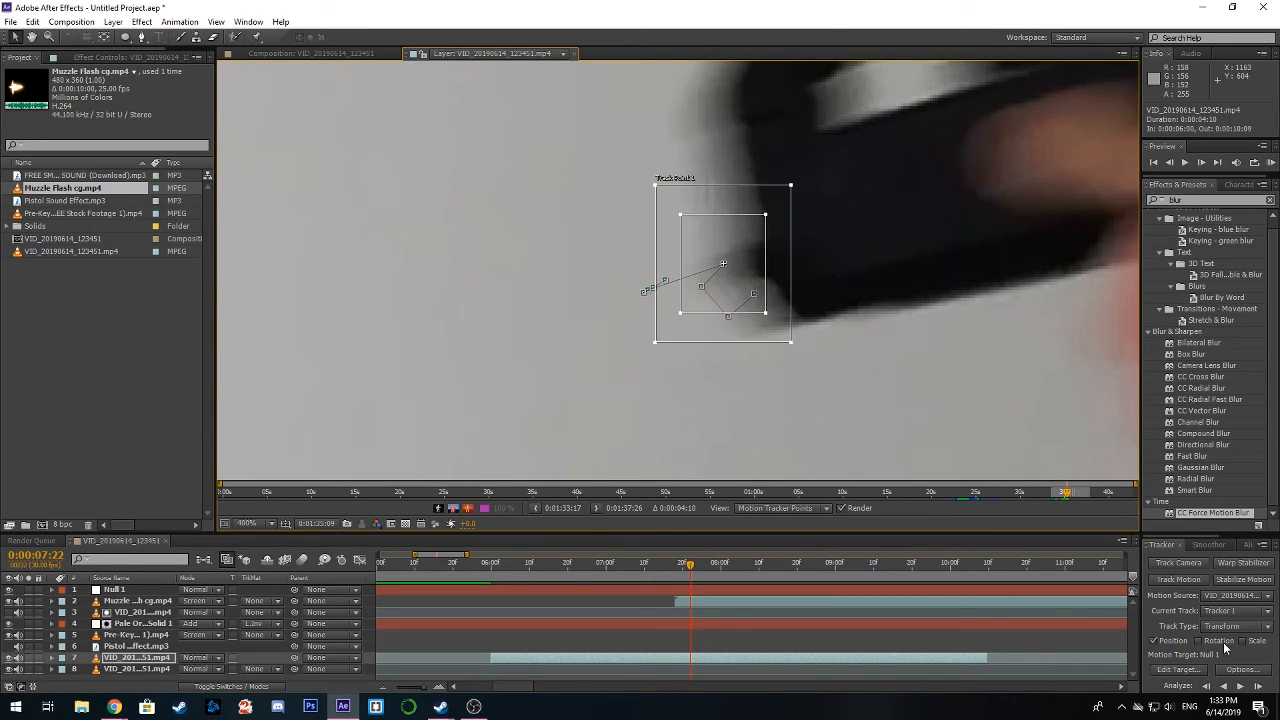
pyautogui.click(1258, 687)
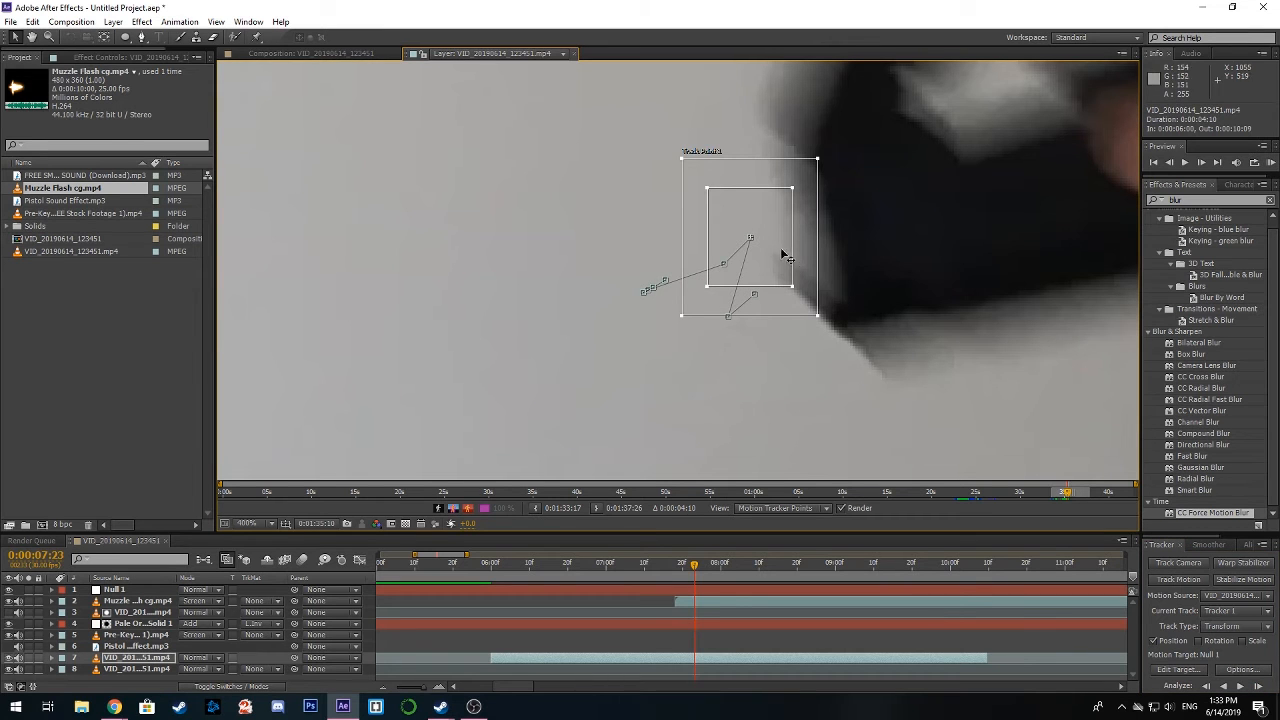
pyautogui.moveTo(783, 254); pyautogui.dragTo(760, 285)
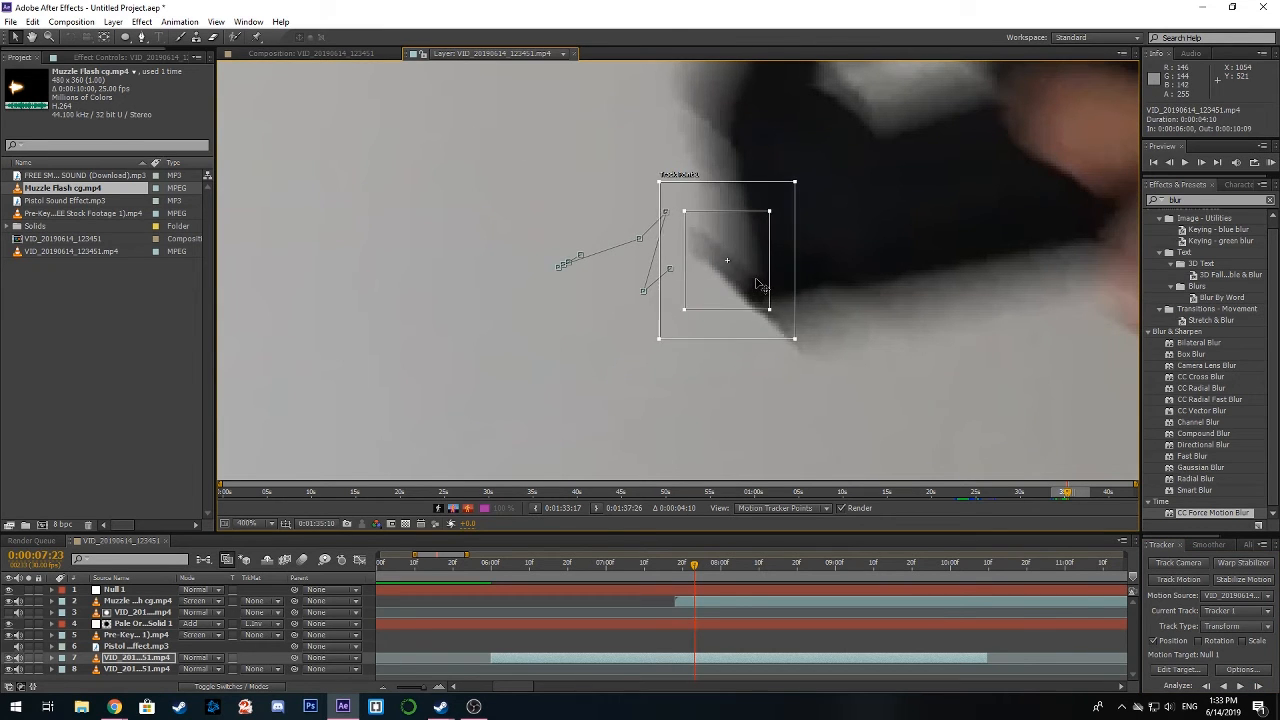
pyautogui.click(1258, 687)
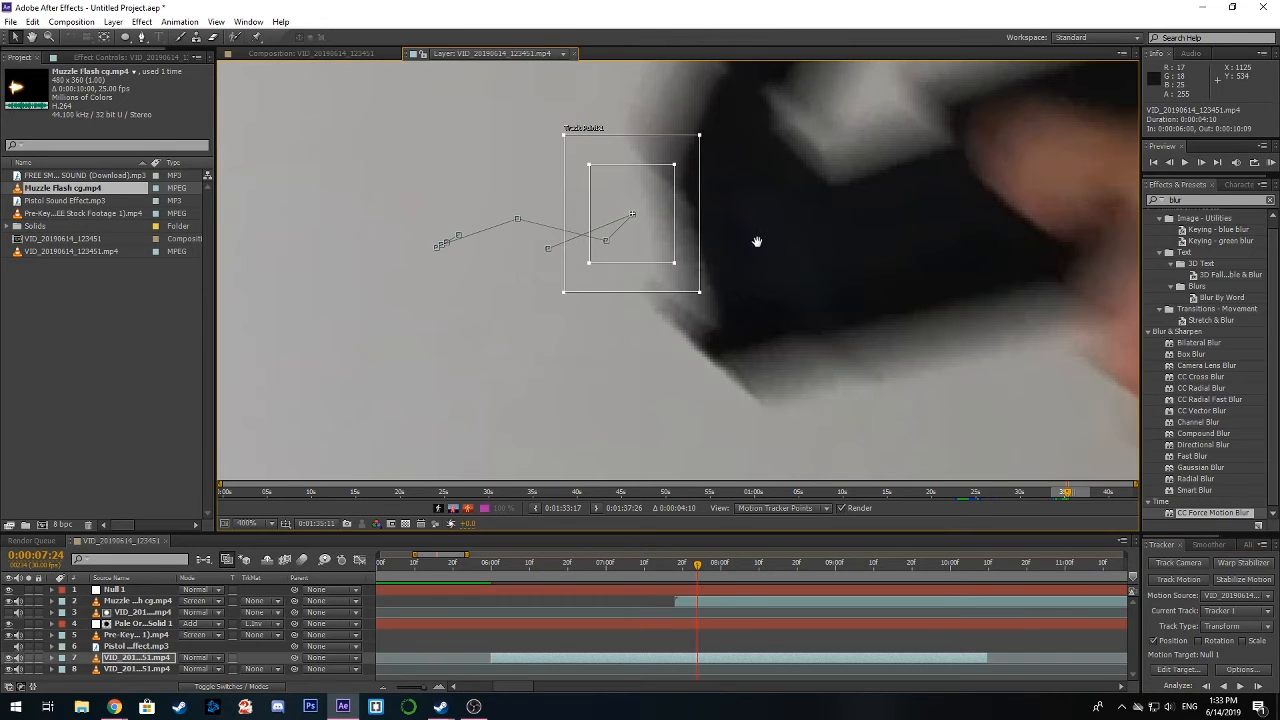
pyautogui.moveTo(634, 211); pyautogui.dragTo(686, 294)
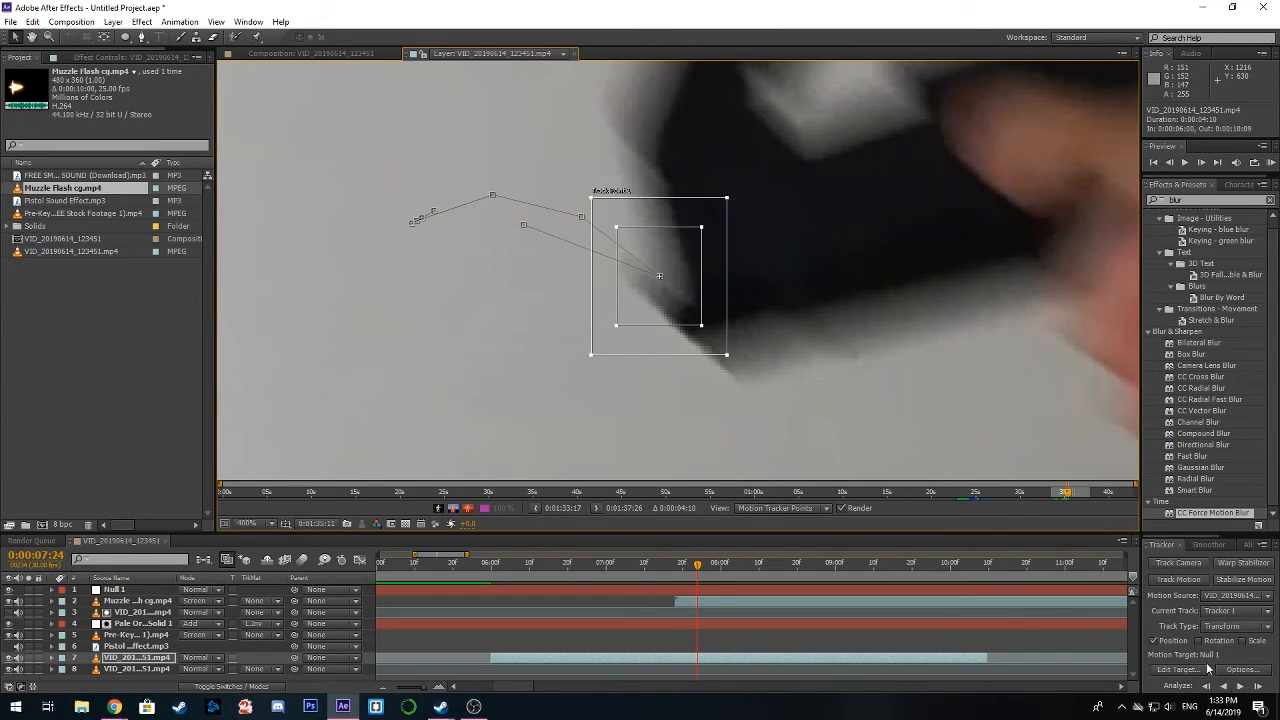
pyautogui.click(1259, 689)
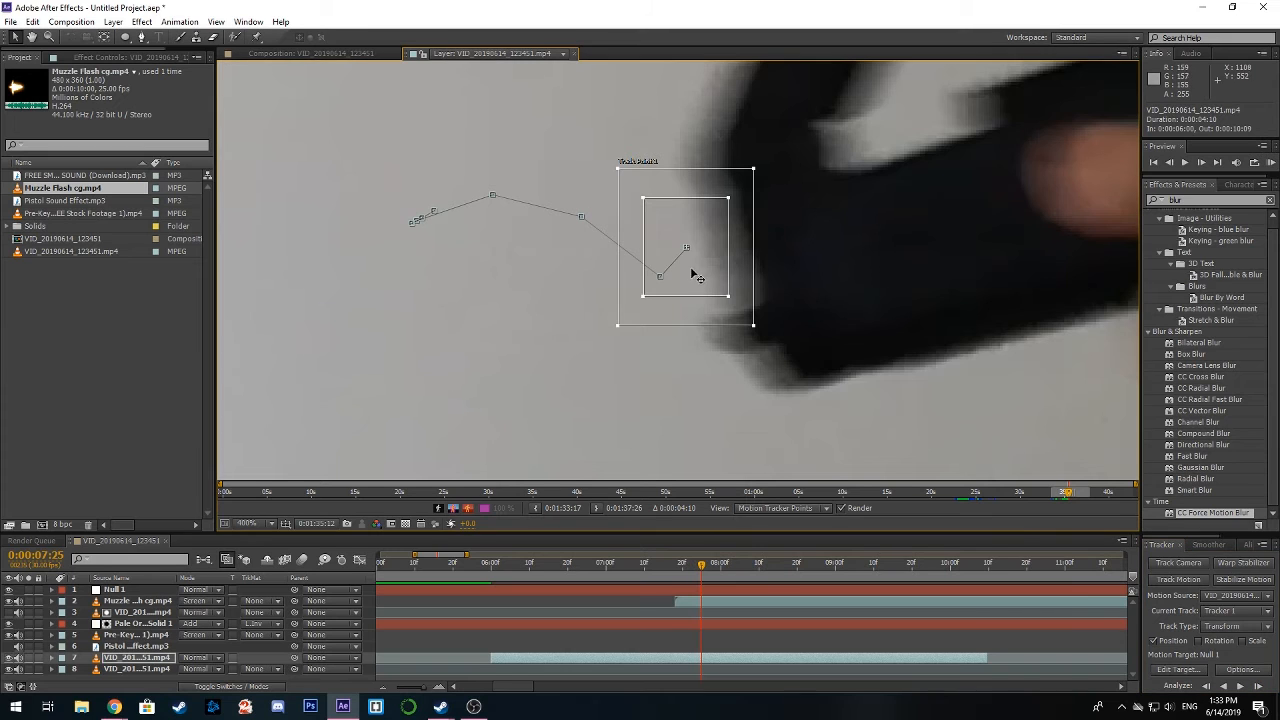
pyautogui.moveTo(693, 276); pyautogui.dragTo(731, 364)
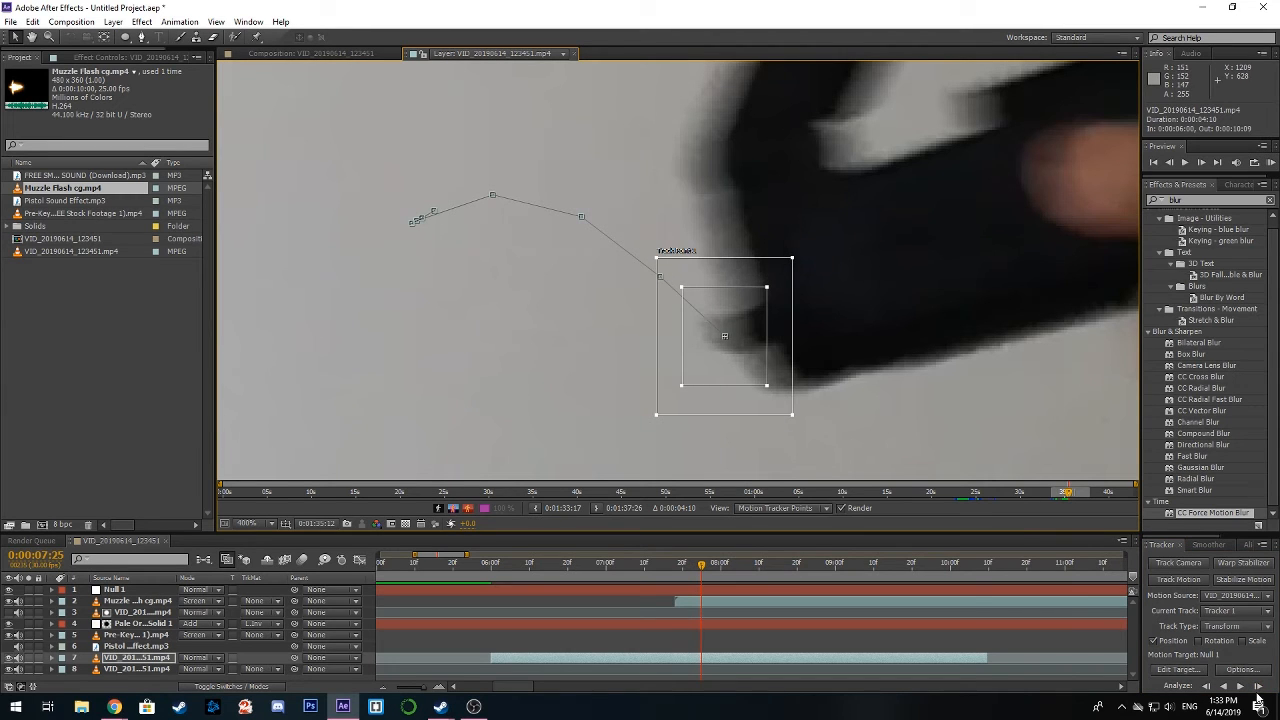
# Continue tracking one frame at a time from 0:00:07:26 through 0:00:07:29, realigning the track point with the muzzle
pyautogui.click(1258, 688)
pyautogui.moveTo(813, 357); pyautogui.dragTo(850, 352)
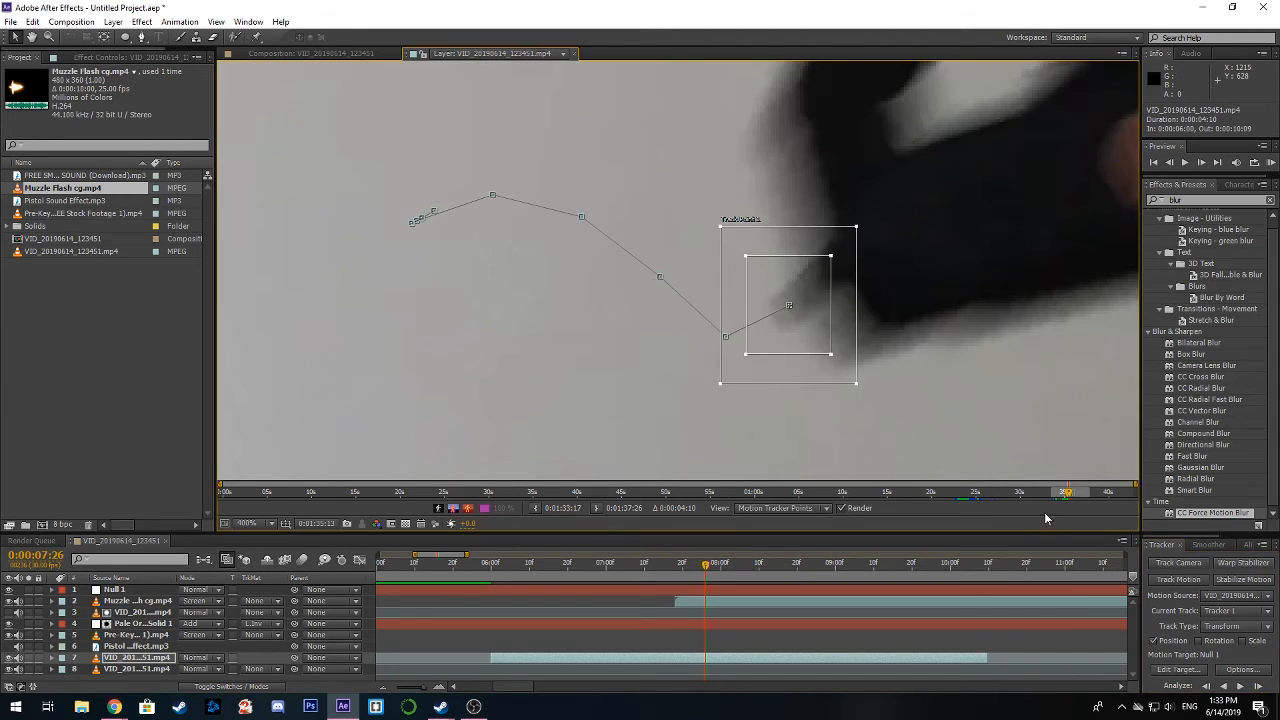
pyautogui.click(1257, 686)
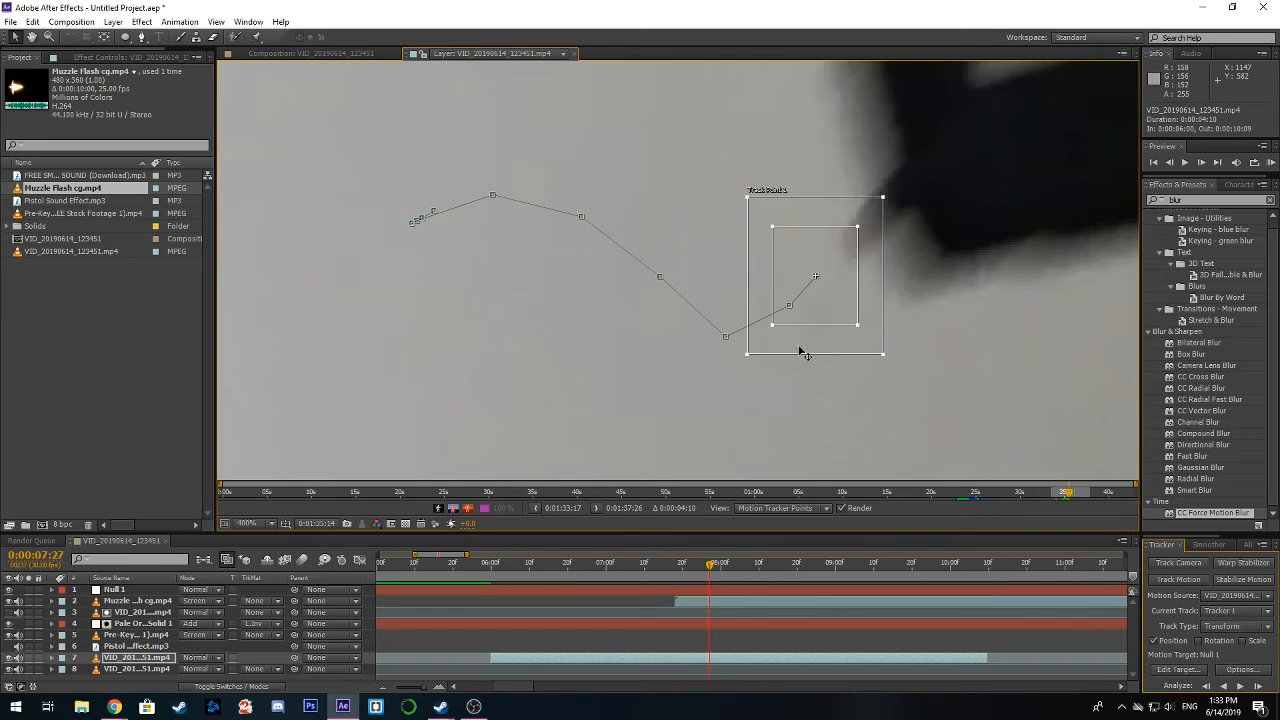
pyautogui.moveTo(847, 292); pyautogui.dragTo(906, 238)
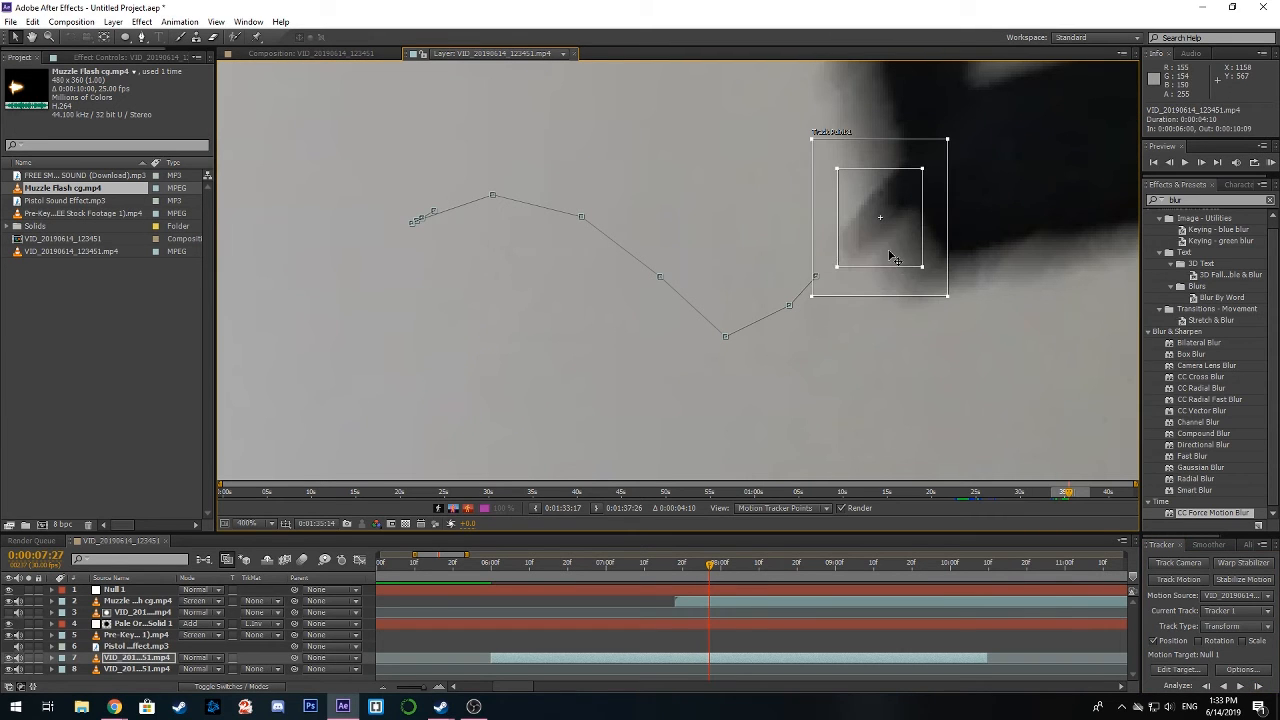
pyautogui.click(1257, 686)
pyautogui.moveTo(930, 207); pyautogui.dragTo(952, 172)
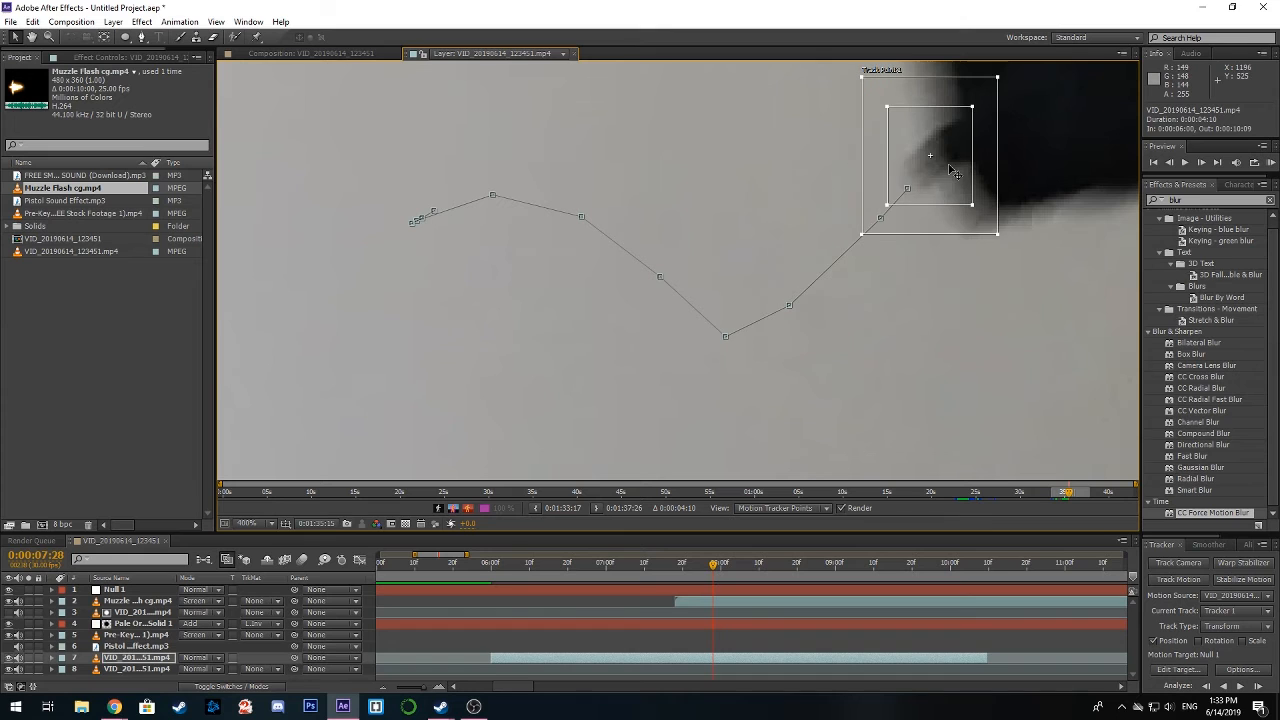
pyautogui.click(1257, 688)
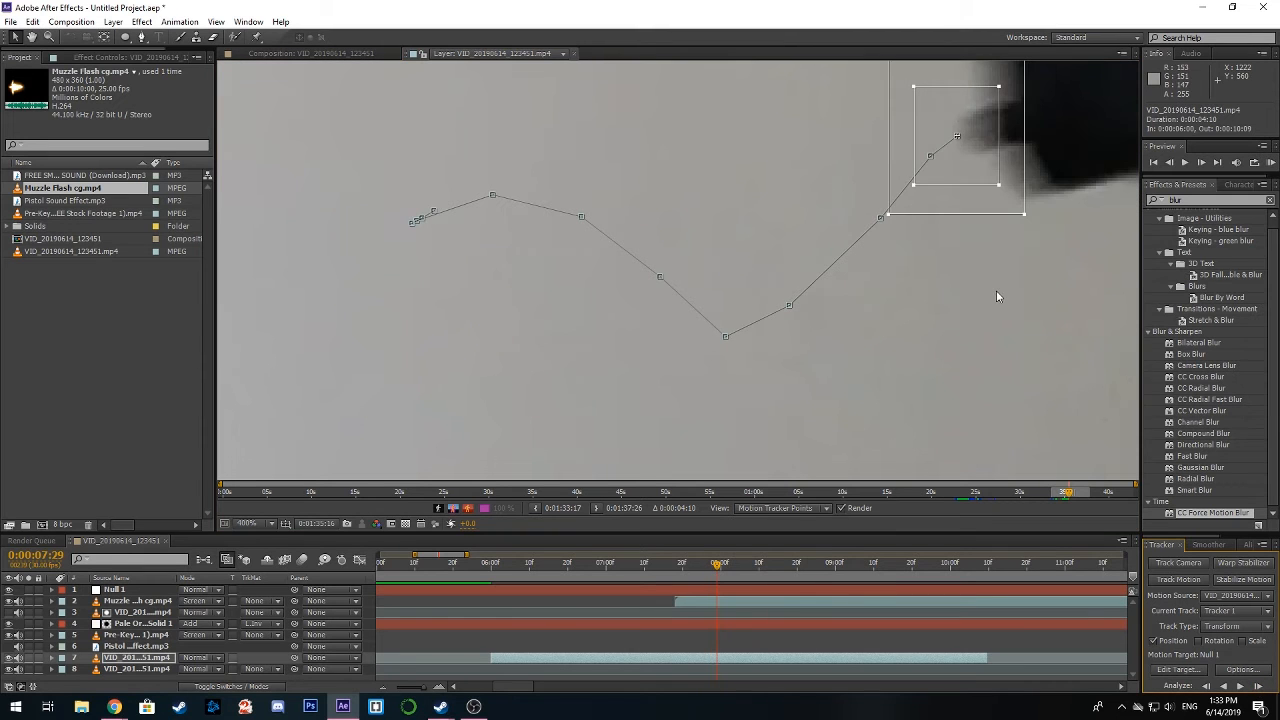
pyautogui.moveTo(1015, 248); pyautogui.dragTo(520, 441)
pyautogui.moveTo(484, 347); pyautogui.dragTo(506, 339)
# Track the frames 0:00:08:00 through 0:00:08:02 individually, repositioning the track point on the barrel tip
pyautogui.click(1257, 686)
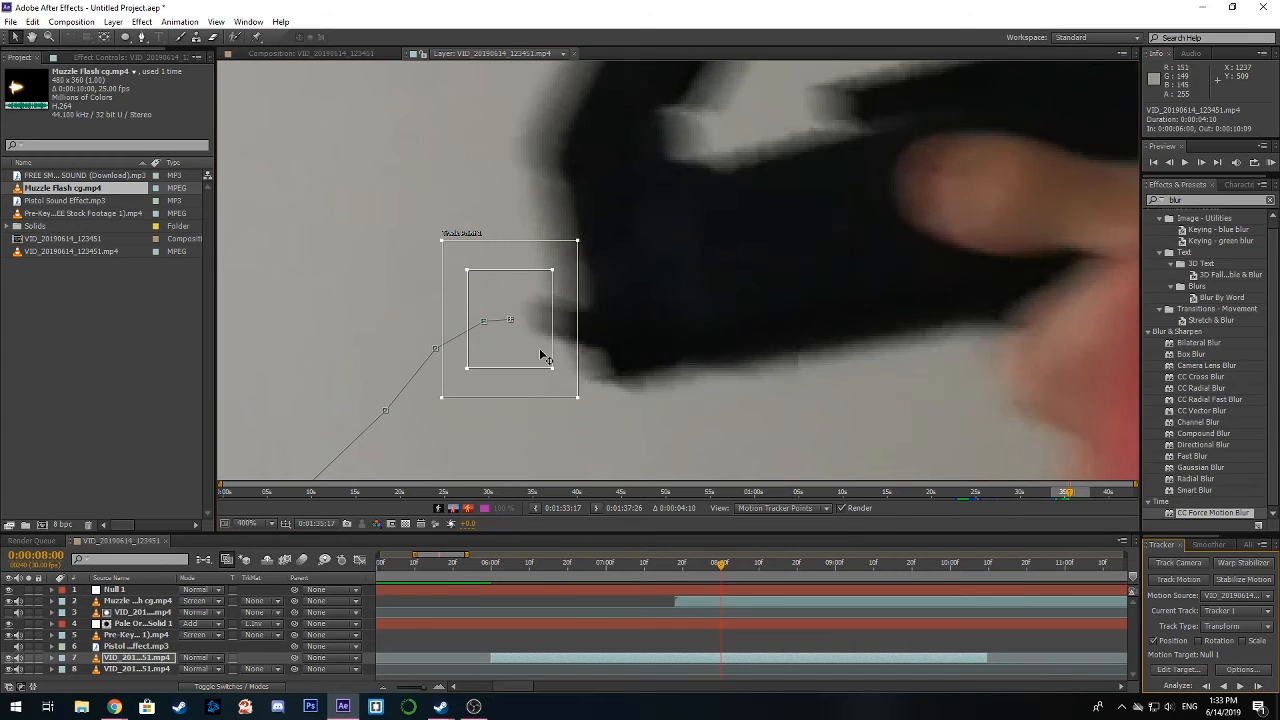
pyautogui.moveTo(543, 354); pyautogui.dragTo(575, 352)
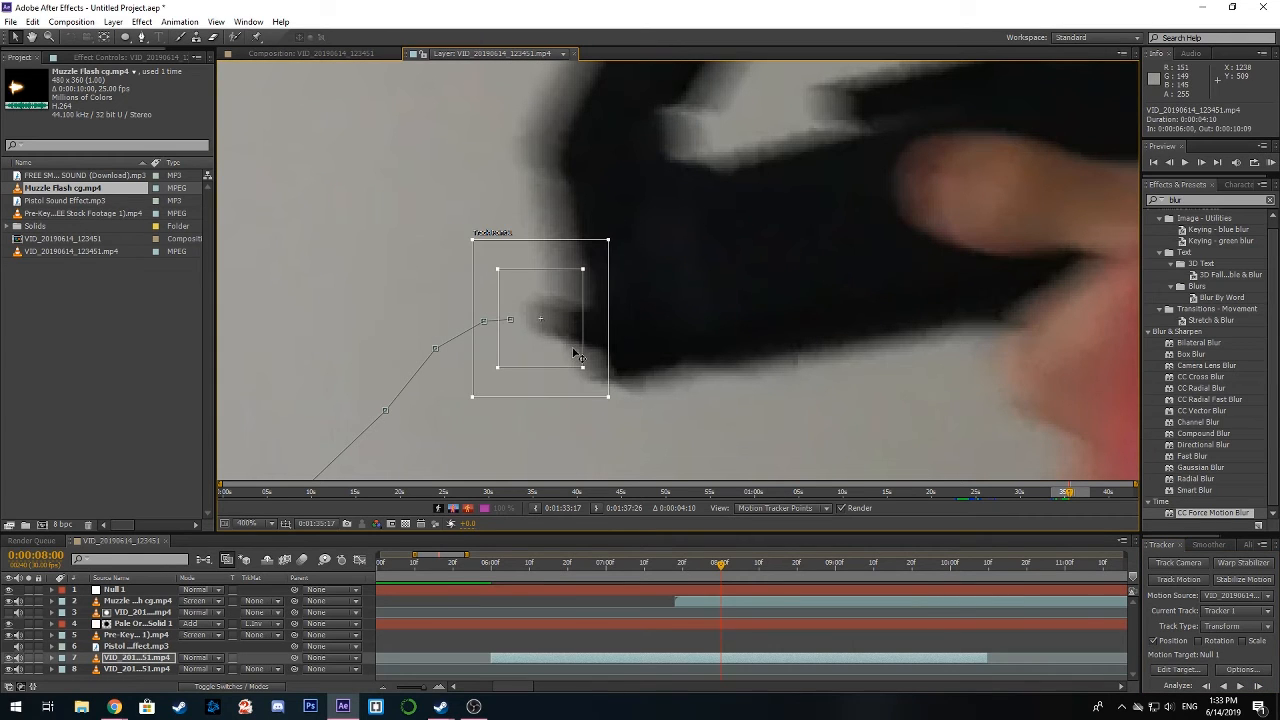
pyautogui.click(1257, 686)
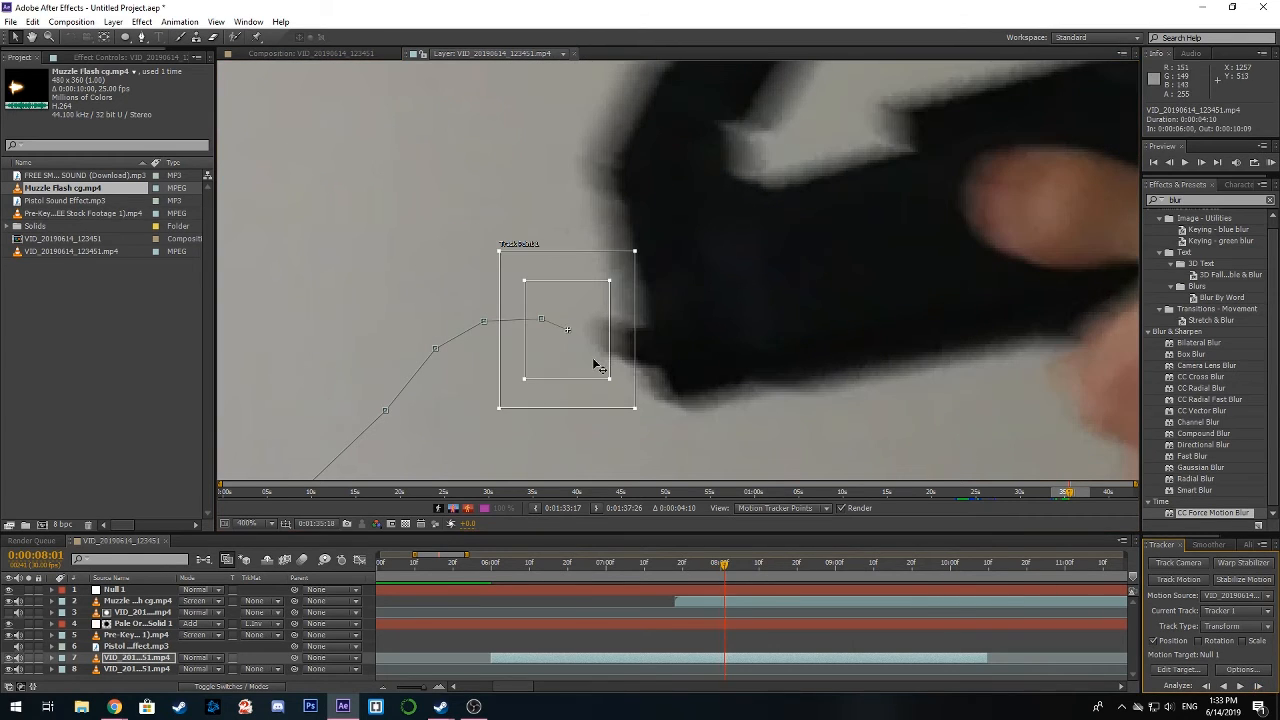
pyautogui.moveTo(606, 362); pyautogui.dragTo(637, 375)
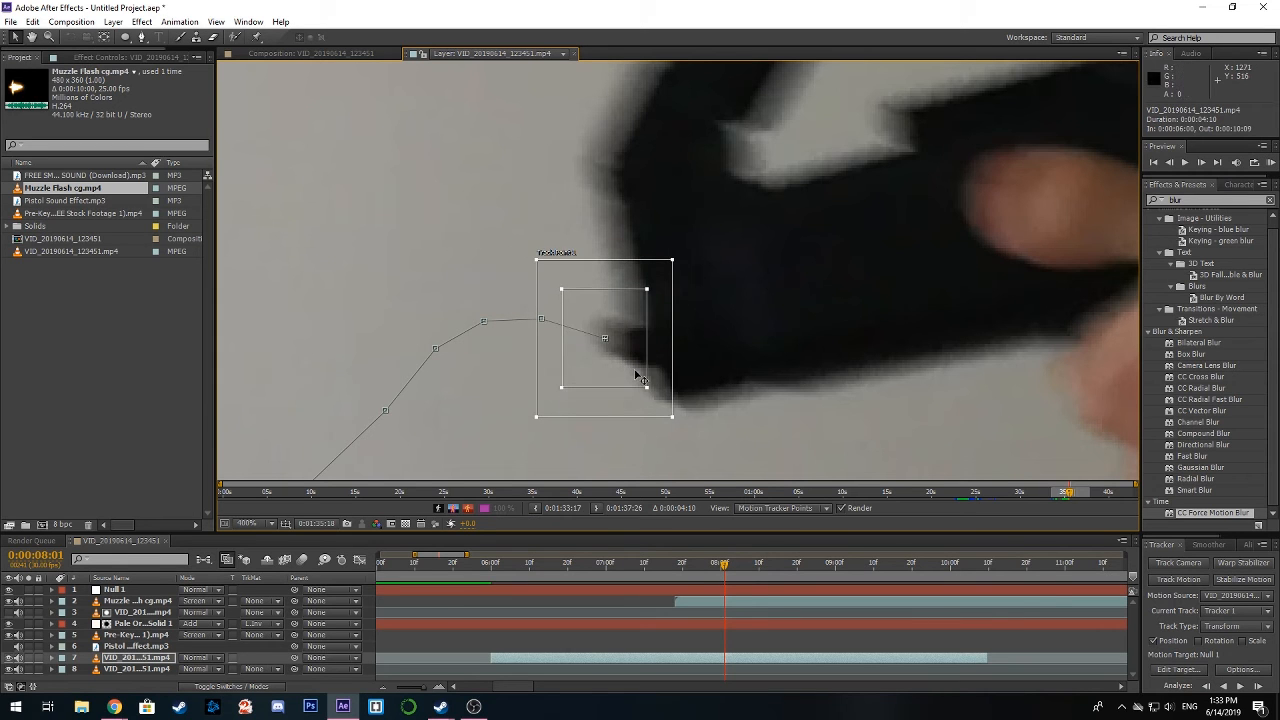
pyautogui.click(1258, 687)
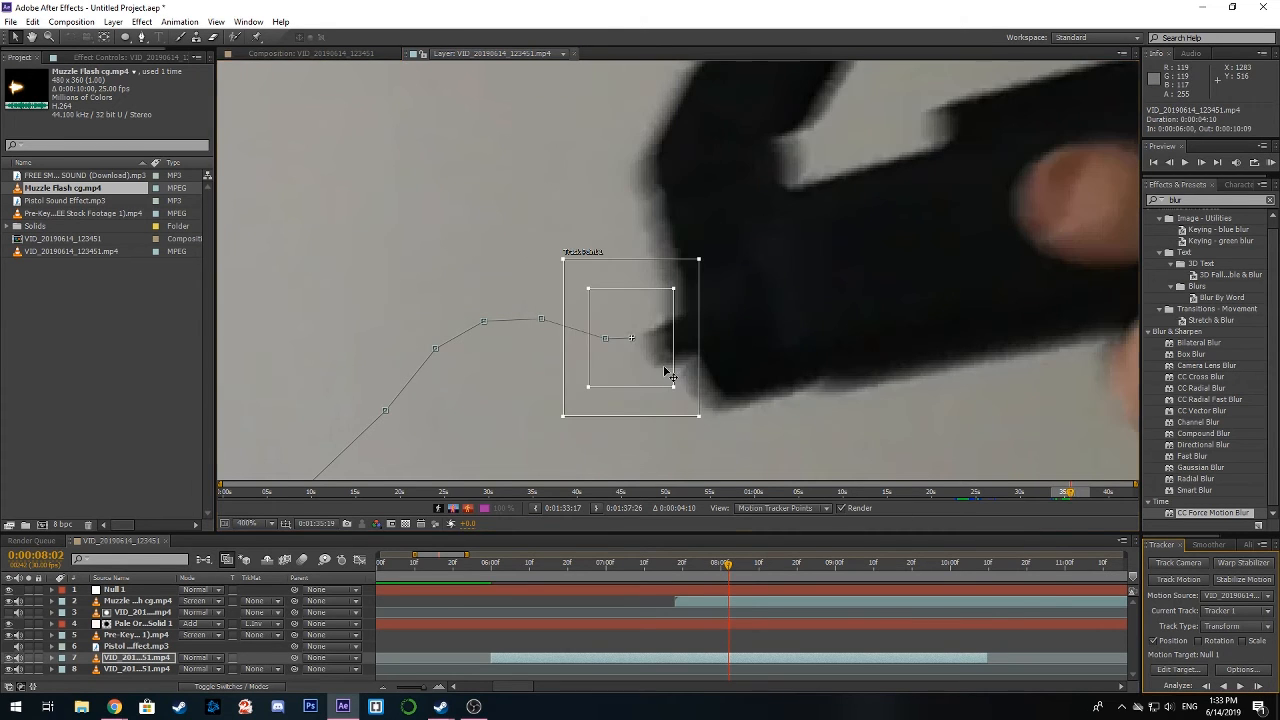
pyautogui.scroll(-8, 782, 331)
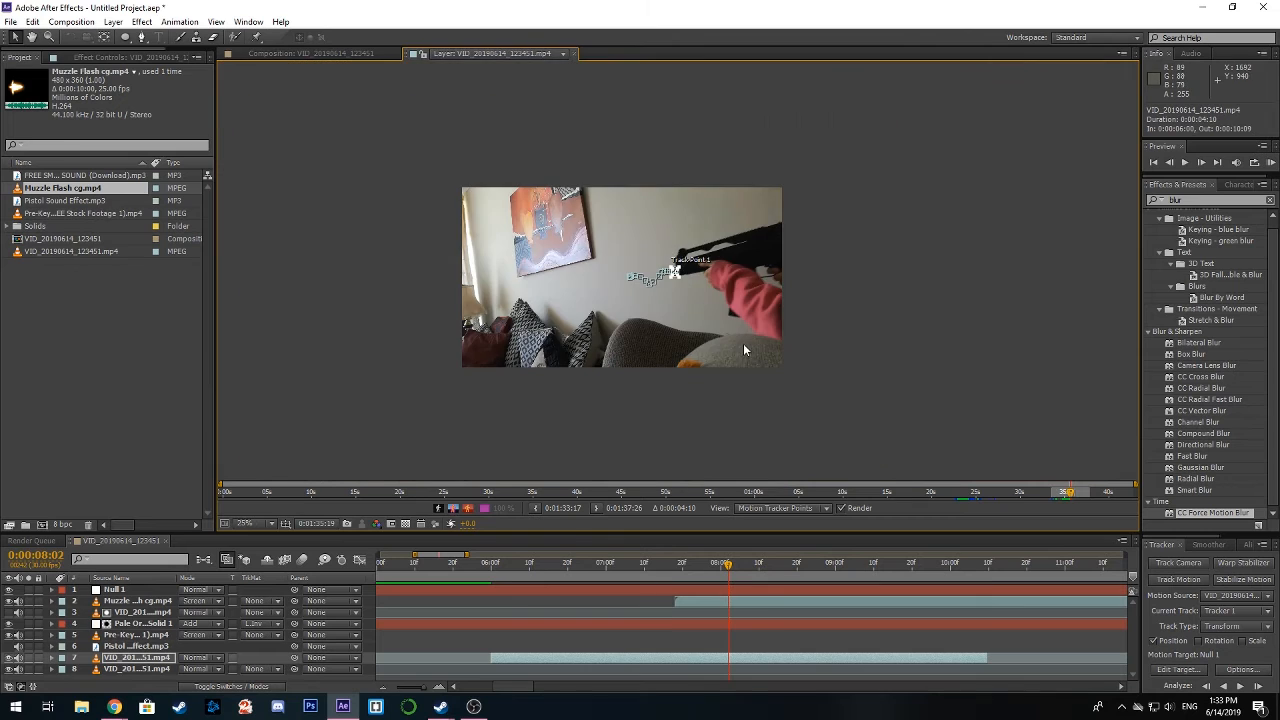
pyautogui.scroll(3, 743, 343)
pyautogui.moveTo(770, 306); pyautogui.dragTo(770, 309)
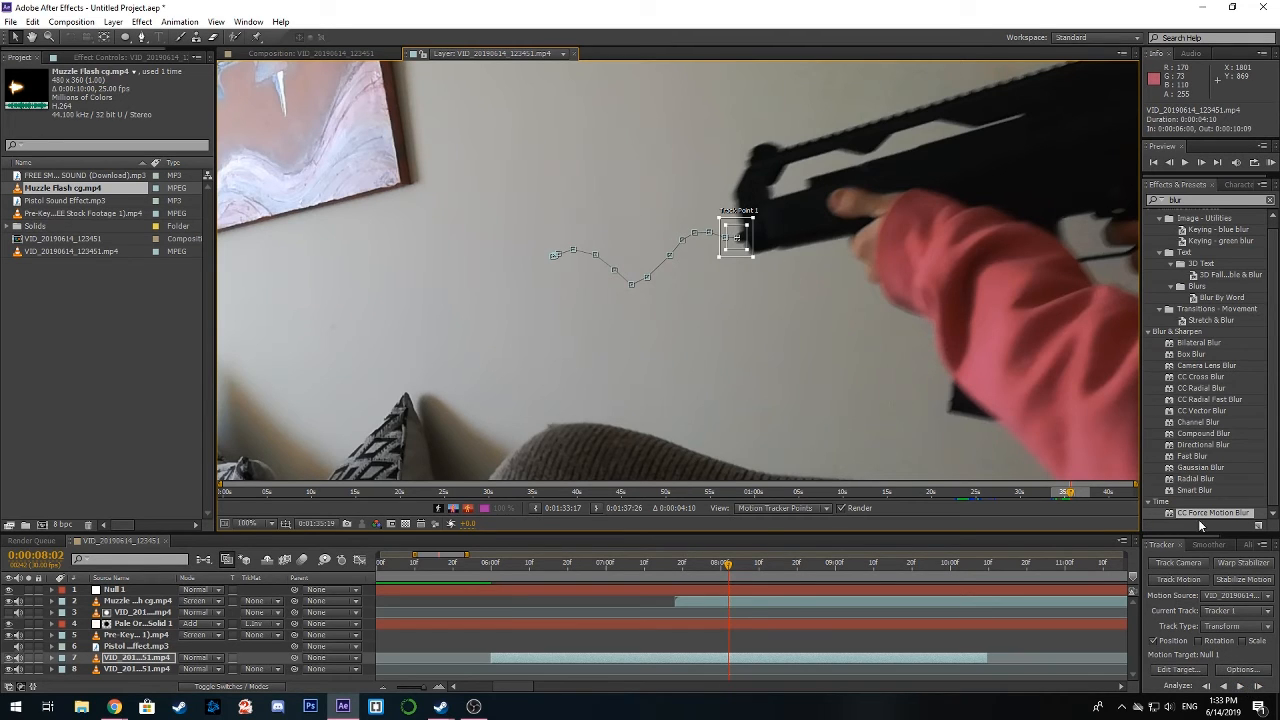
# Apply the tracked motion to Null 1 in the X and Y dimensions
pyautogui.moveTo(1206, 531); pyautogui.dragTo(1206, 504)
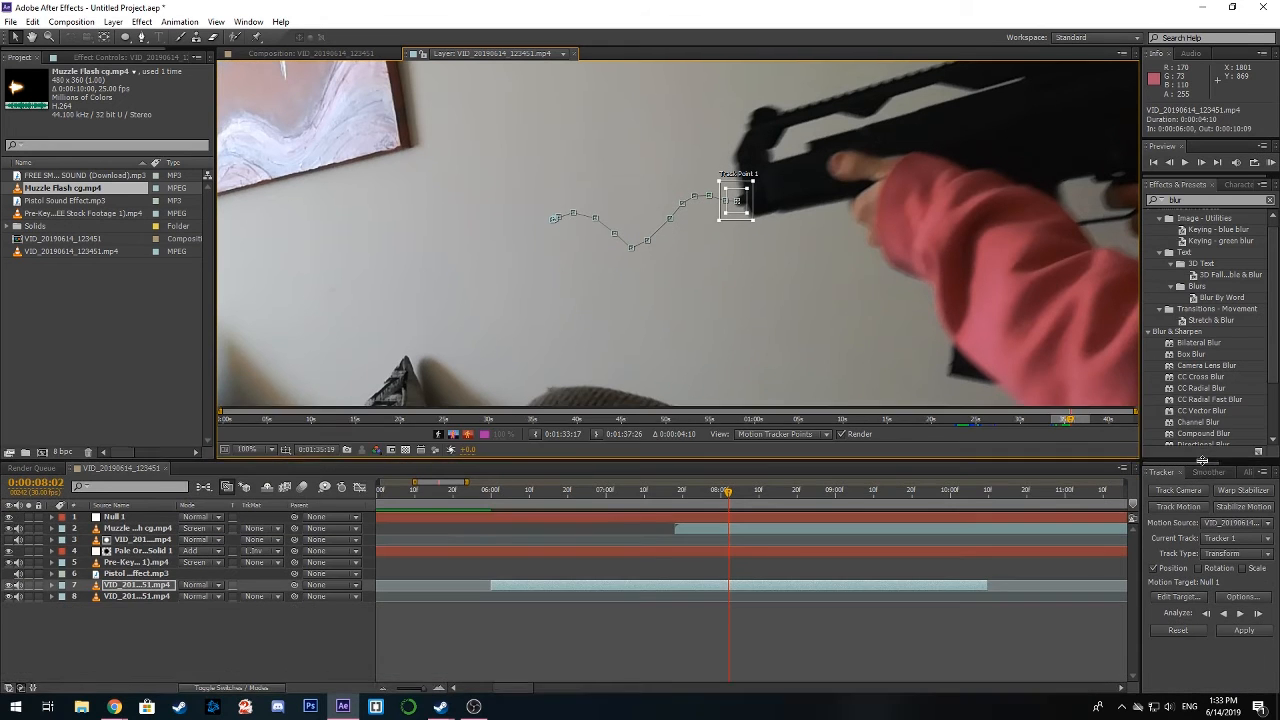
pyautogui.click(1244, 676)
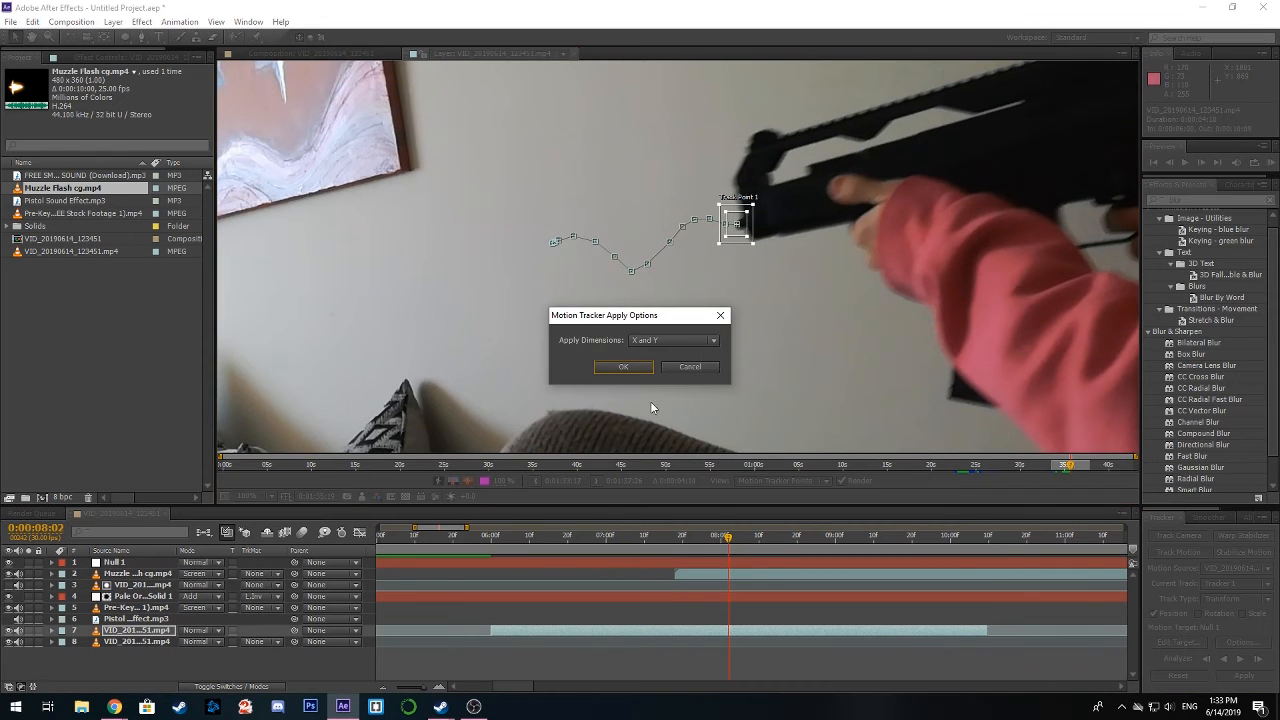
pyautogui.click(623, 367)
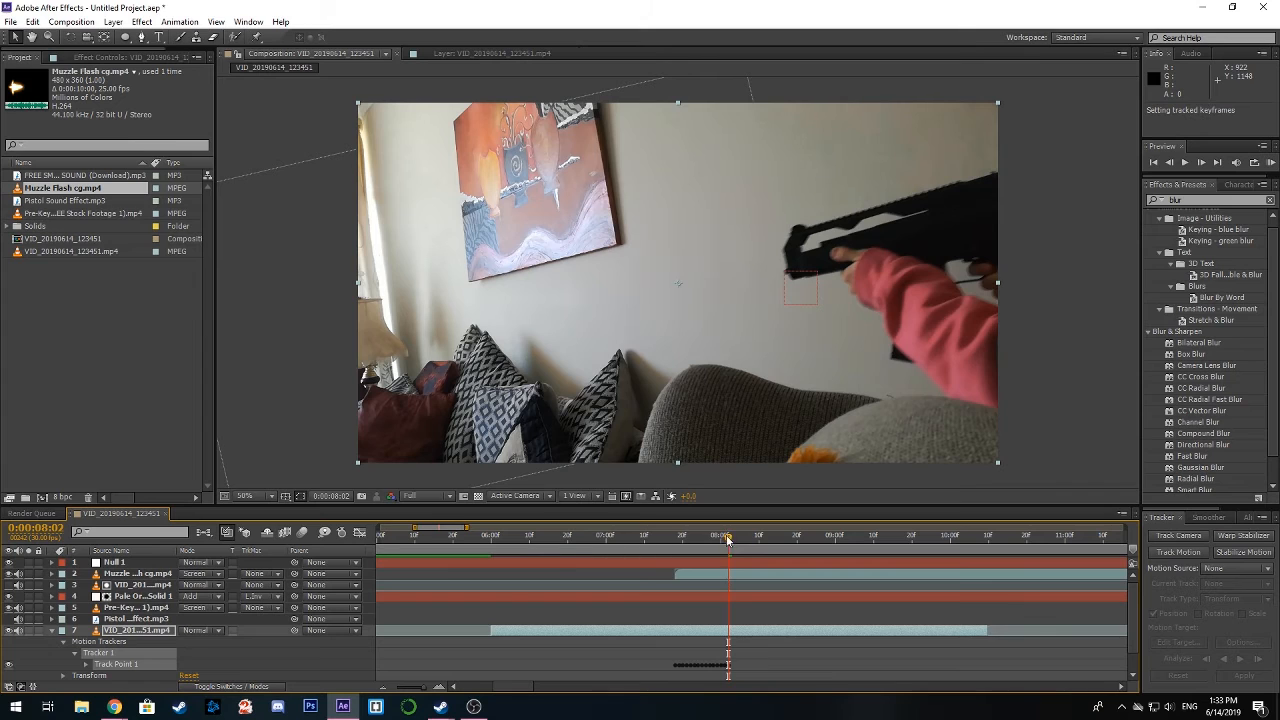
# Parent the muzzle flash layer to Null 1 with the playhead at 0:00:07:18
pyautogui.moveTo(728, 538); pyautogui.dragTo(677, 538)
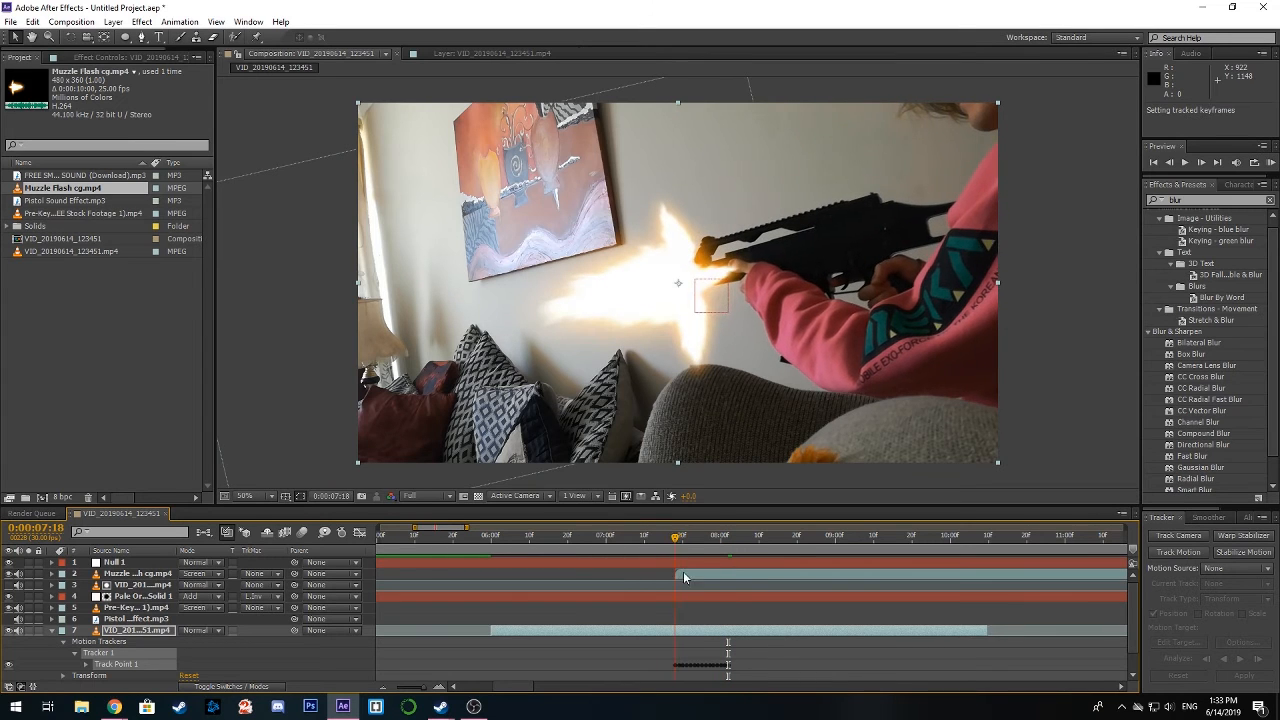
pyautogui.click(683, 576)
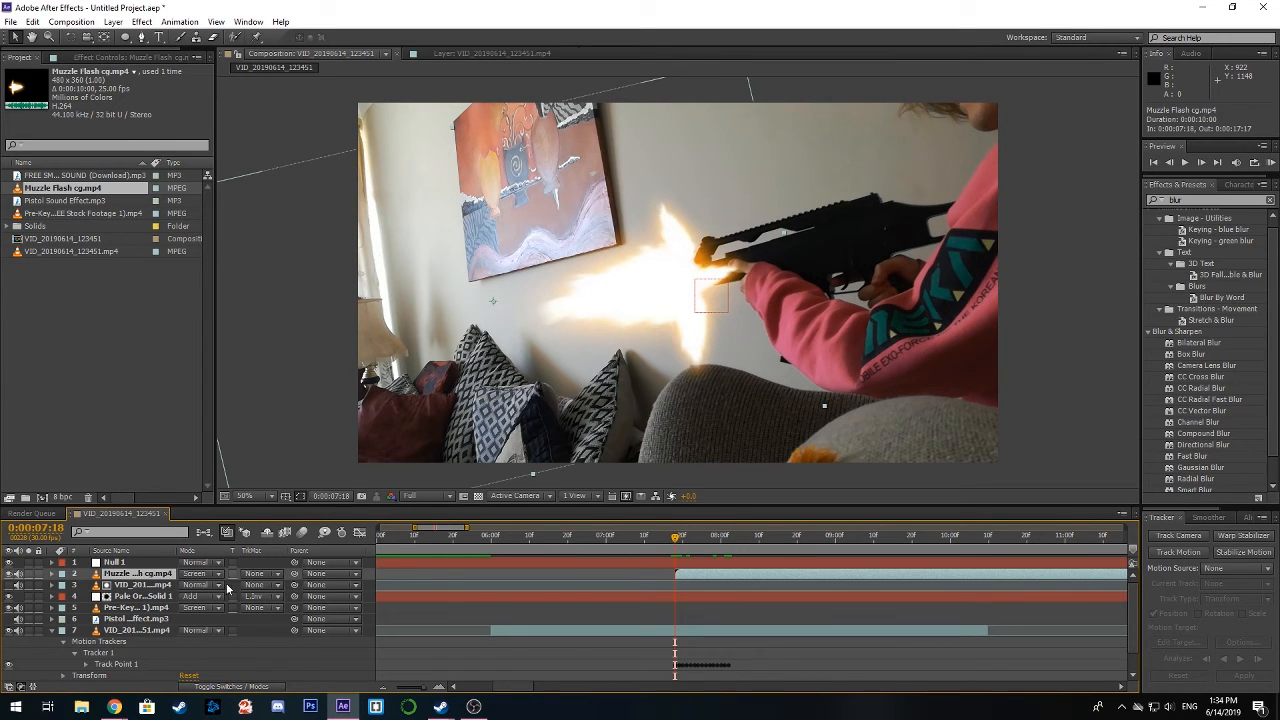
pyautogui.click(340, 574)
pyautogui.click(363, 457)
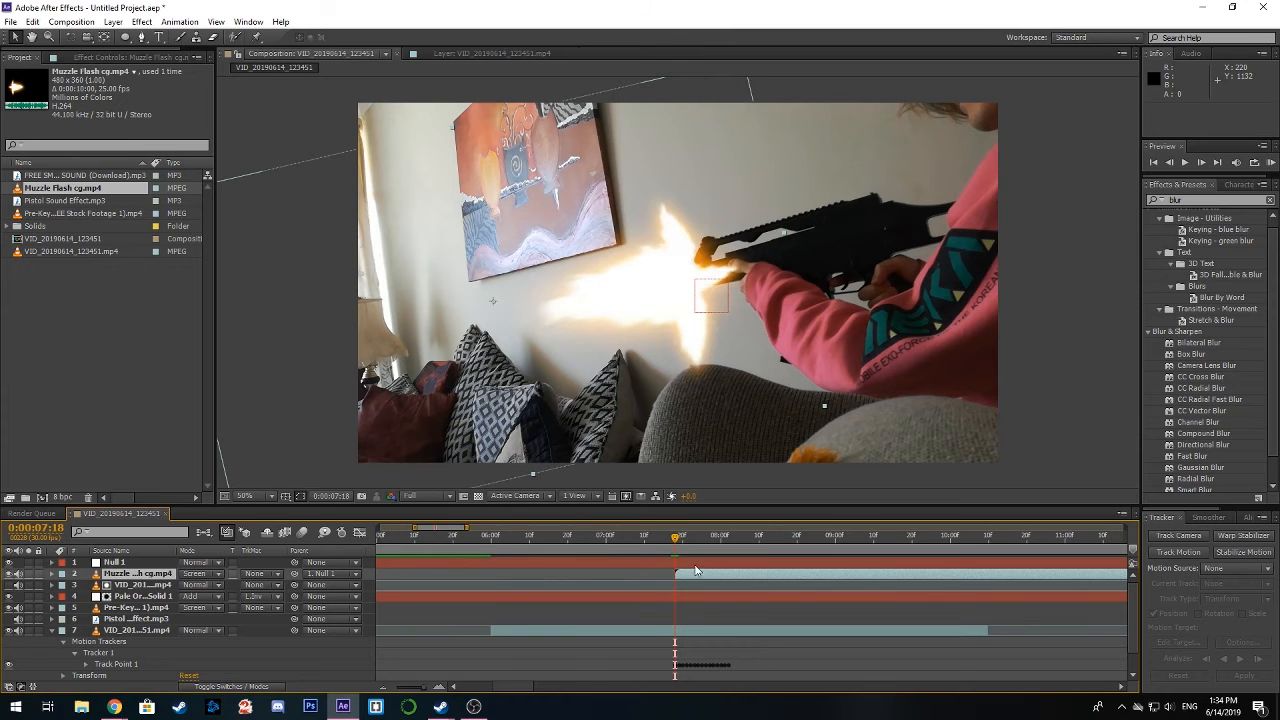
# Split the muzzle flash layer at 0:00:07:27 and delete the part after the cut
pyautogui.moveTo(675, 541); pyautogui.dragTo(708, 567)
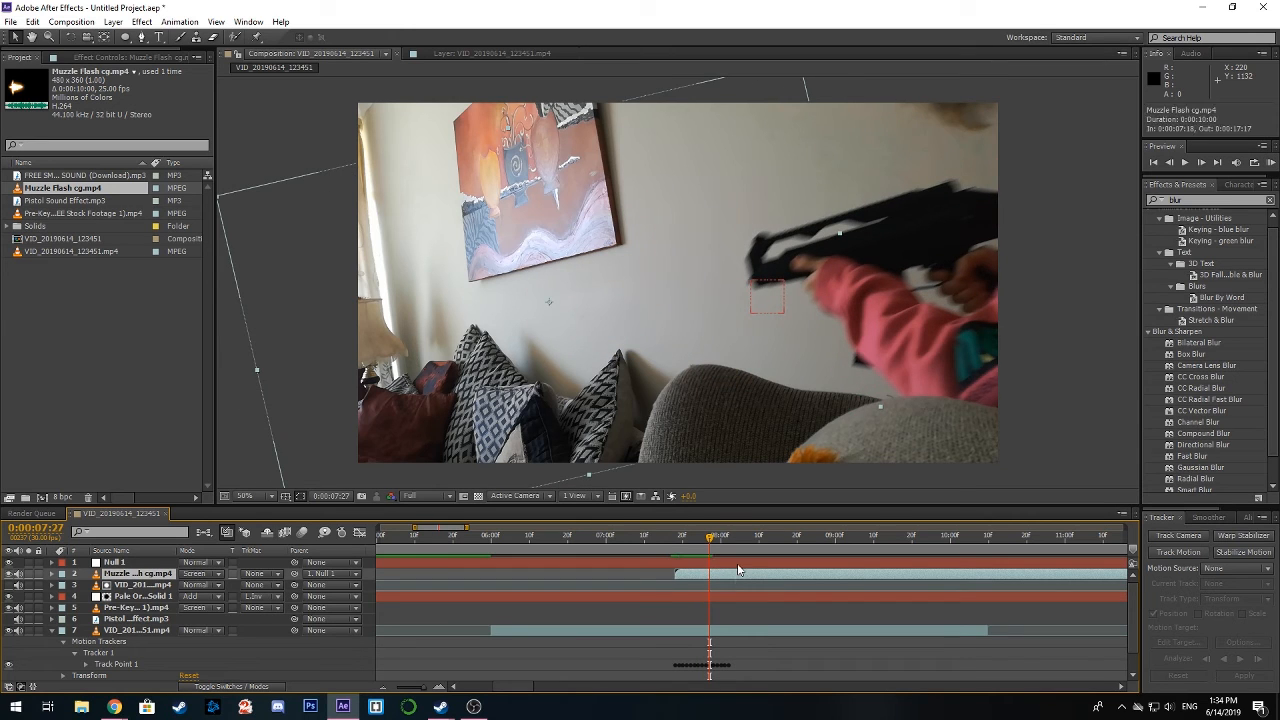
pyautogui.hotkey('ctrl', 'shift', 'd')
pyautogui.click(764, 573)
pyautogui.press('Delete')
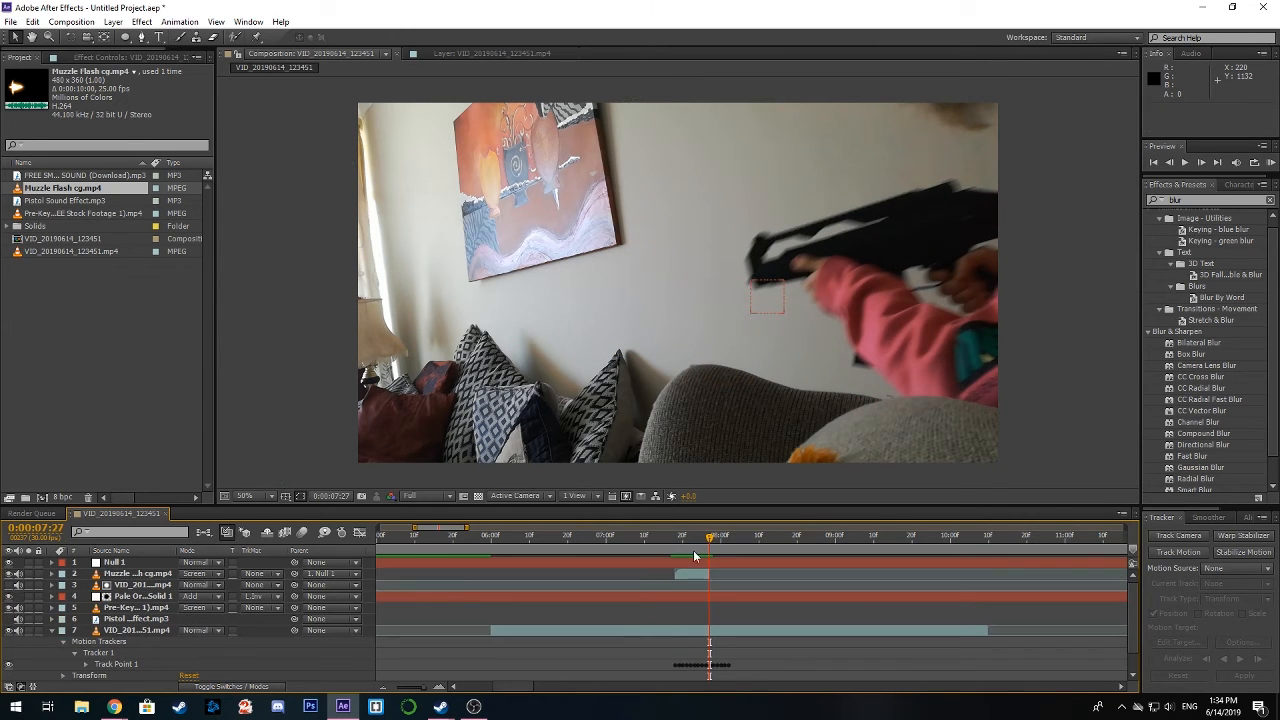
# Add the FREE SMG SHOT SOUND audio above the muzzle flash layer and start it at 0:00:07:18
pyautogui.moveTo(711, 535); pyautogui.dragTo(677, 549)
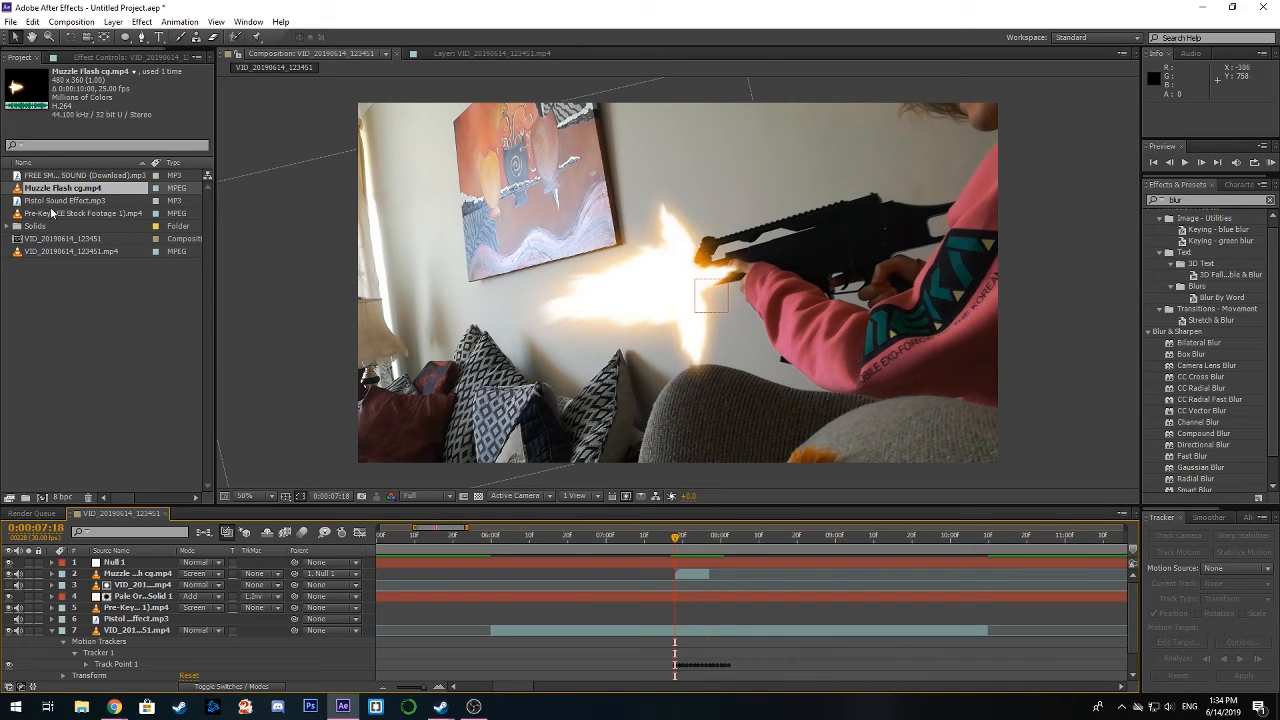
pyautogui.moveTo(65, 178); pyautogui.dragTo(158, 572)
pyautogui.moveTo(507, 687); pyautogui.dragTo(436, 686)
pyautogui.moveTo(422, 577); pyautogui.dragTo(770, 583)
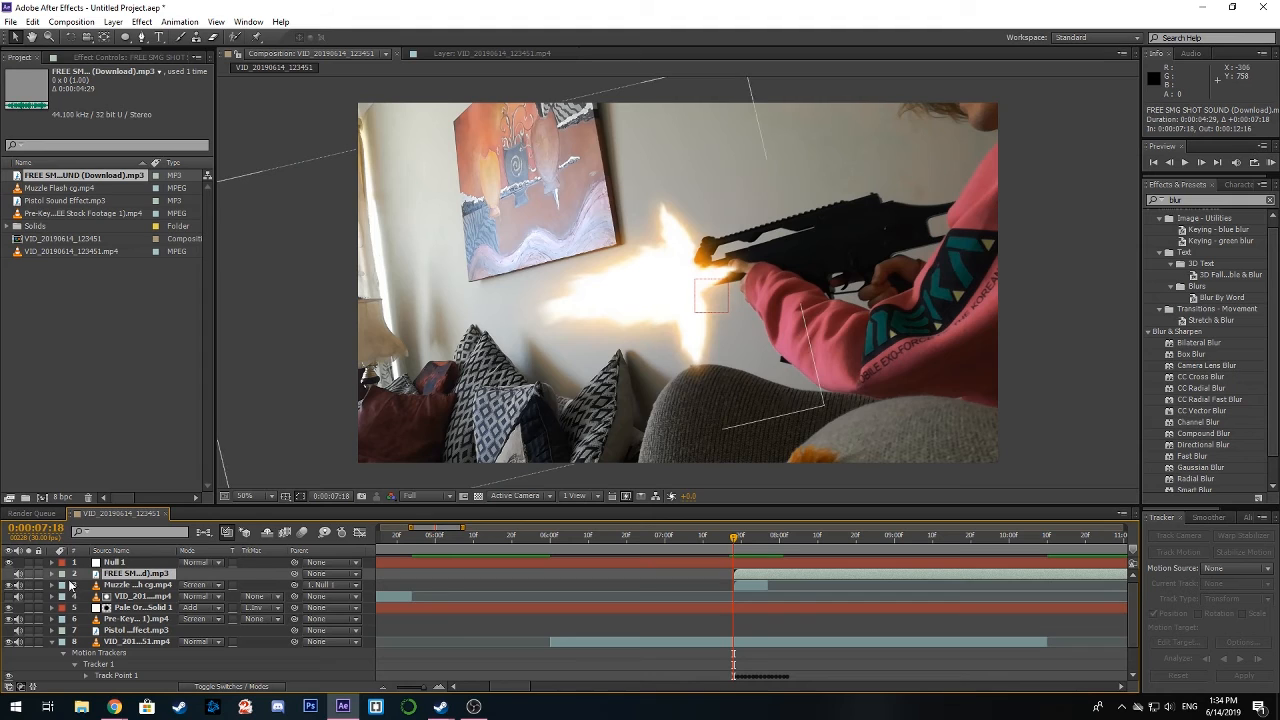
# Reveal the SMG sound's waveform and shift the layer to start at 0:00:07:11, aligning the shot with the flash
pyautogui.click(52, 574)
pyautogui.click(63, 585)
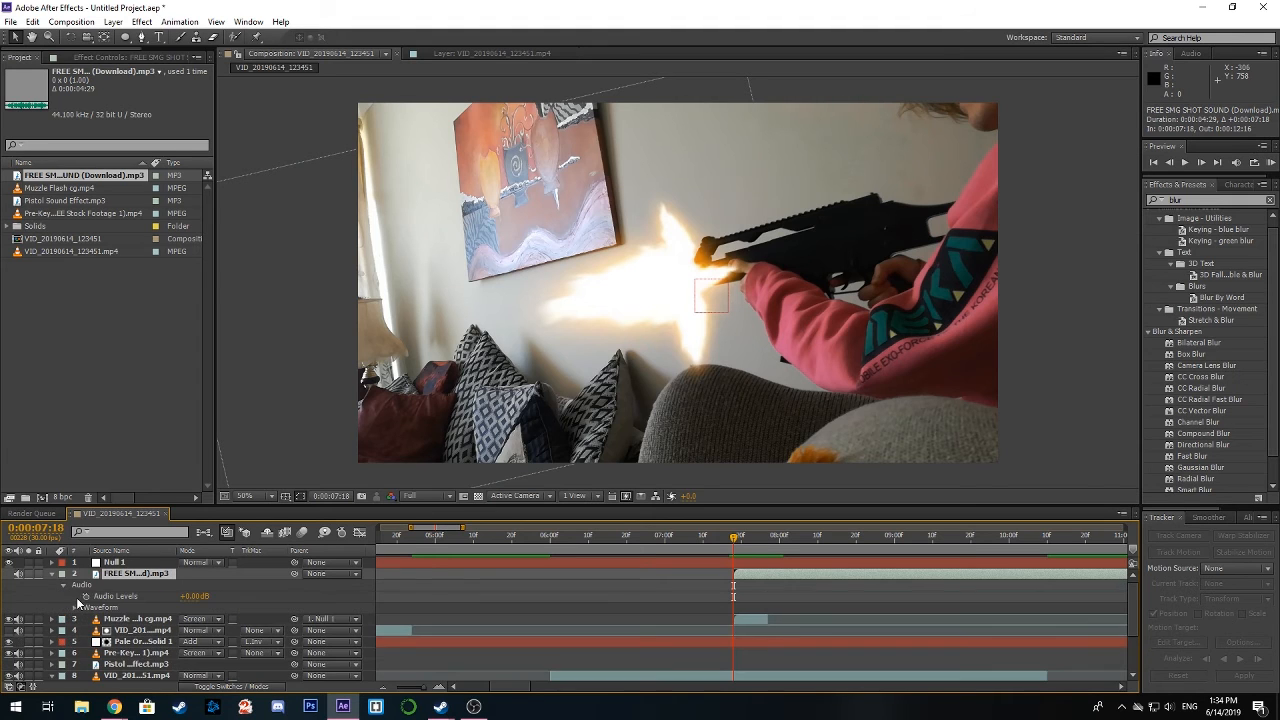
pyautogui.click(74, 608)
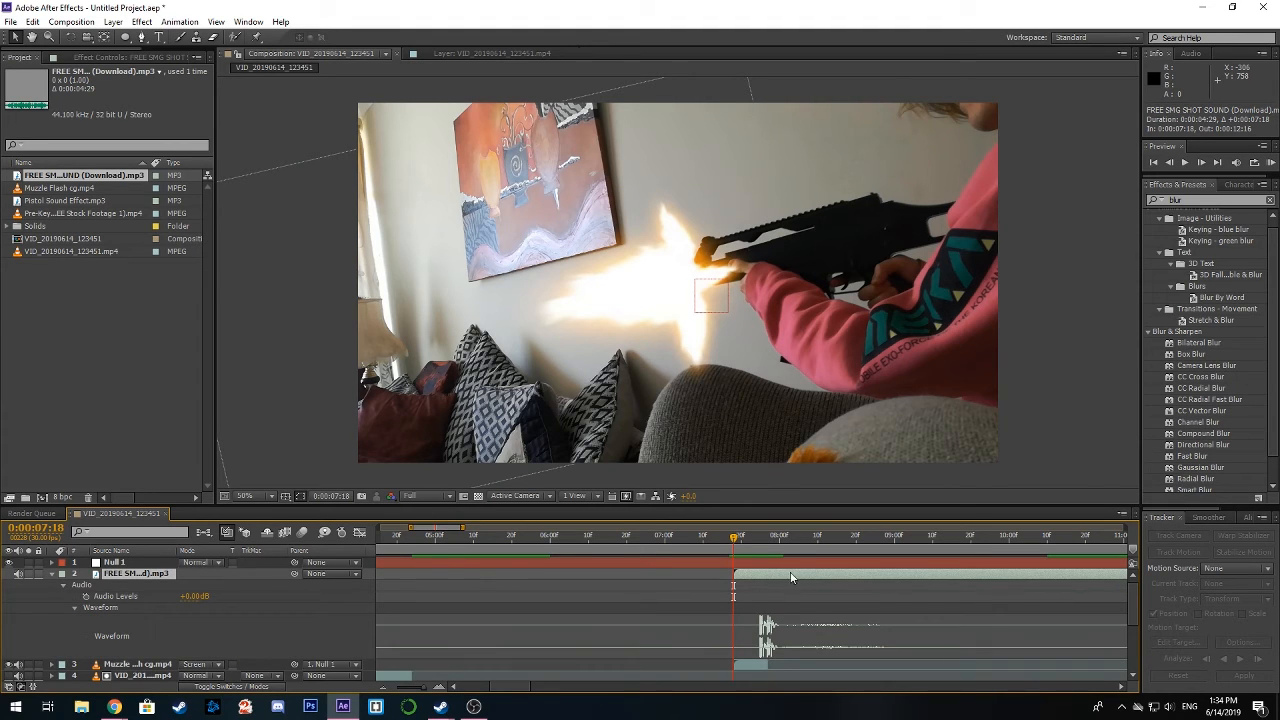
pyautogui.moveTo(791, 577); pyautogui.dragTo(777, 578)
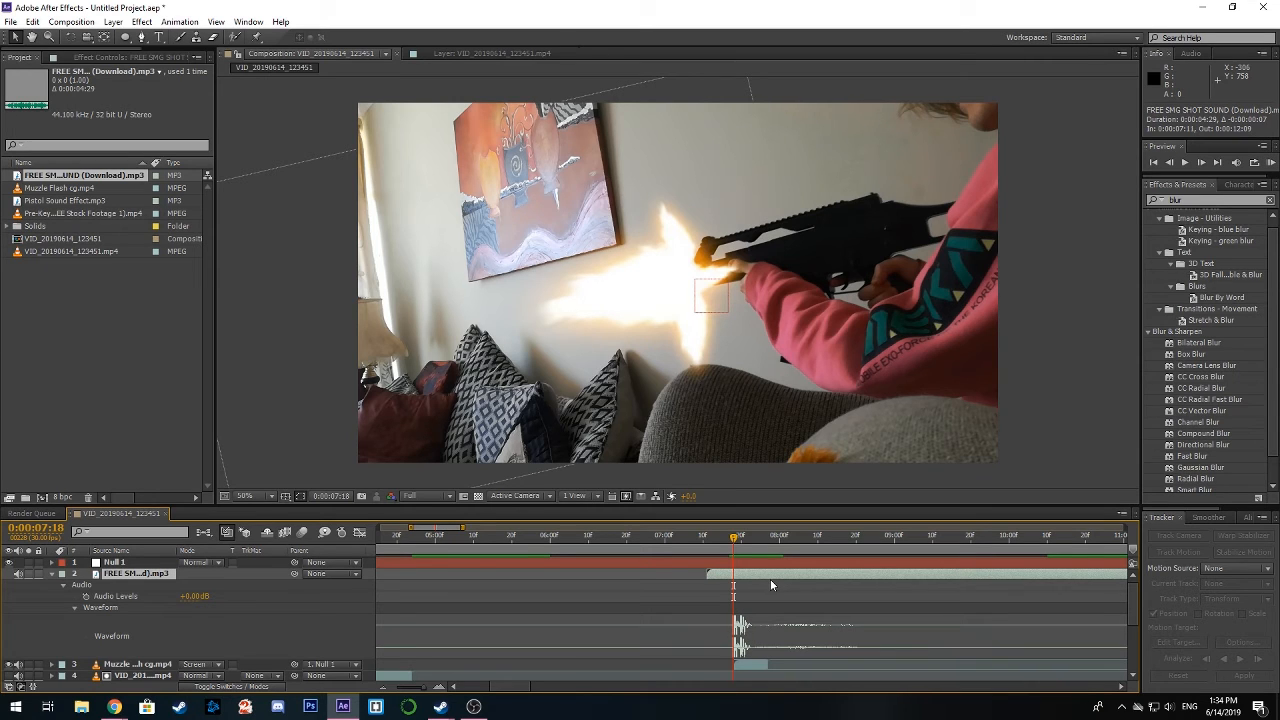
# Split the SMG sound layer at 0:00:07:18 and delete the silent part before the shot
pyautogui.hotkey('ctrl', 'shift', 'd')
pyautogui.click(722, 586)
pyautogui.press('Delete')
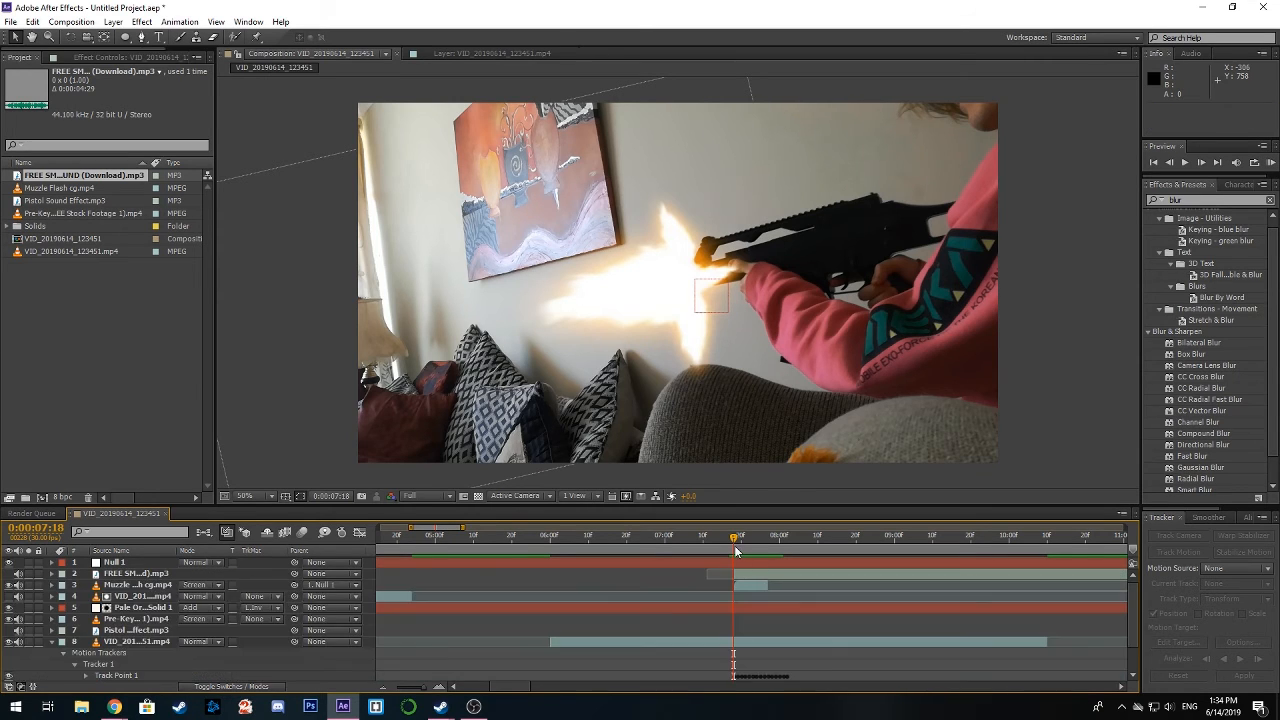
# Duplicate the trimmed SMG sound layer with its waveform shown and start the copy at 0:00:07:22 for a second shot
pyautogui.moveTo(734, 541); pyautogui.dragTo(749, 542)
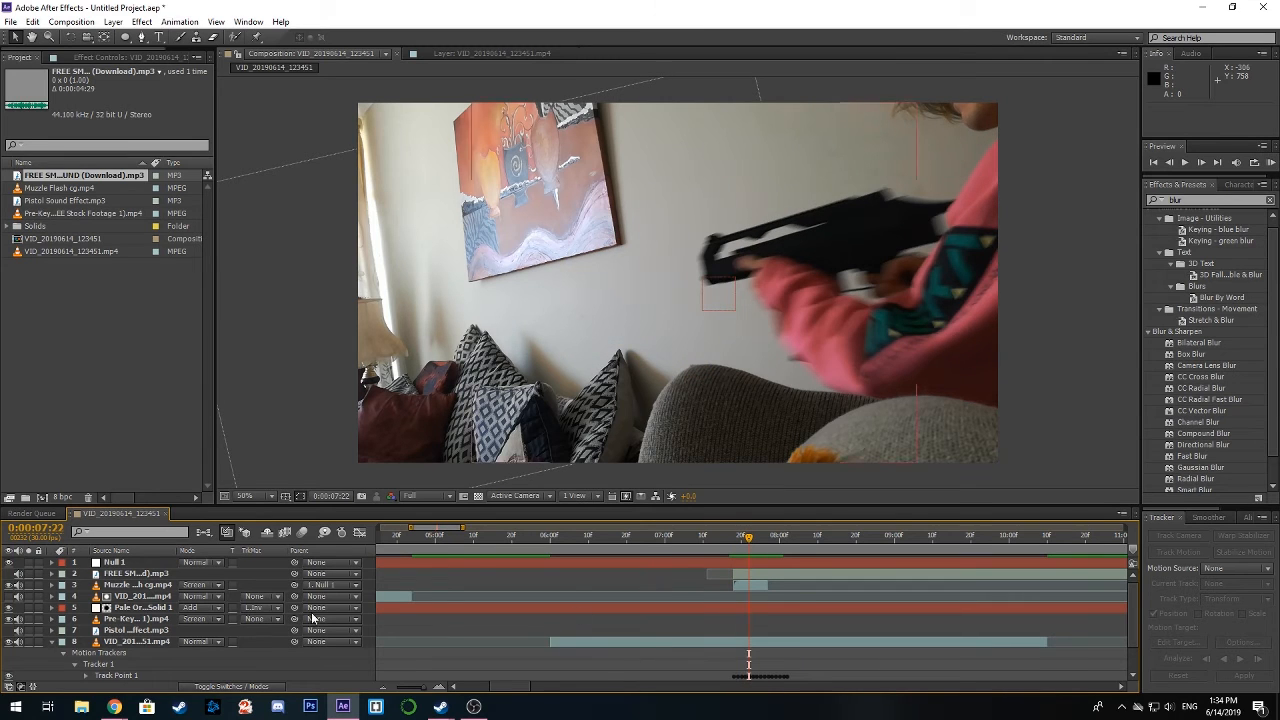
pyautogui.click(768, 573)
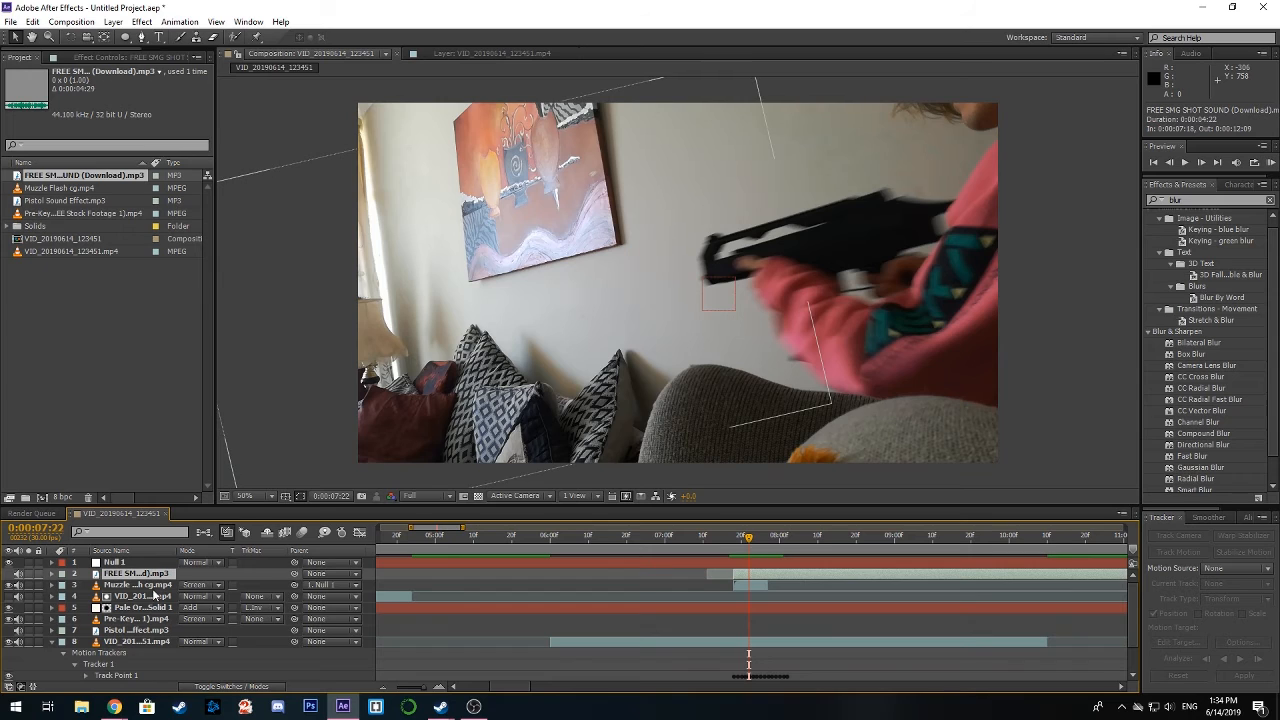
pyautogui.click(53, 574)
pyautogui.click(63, 585)
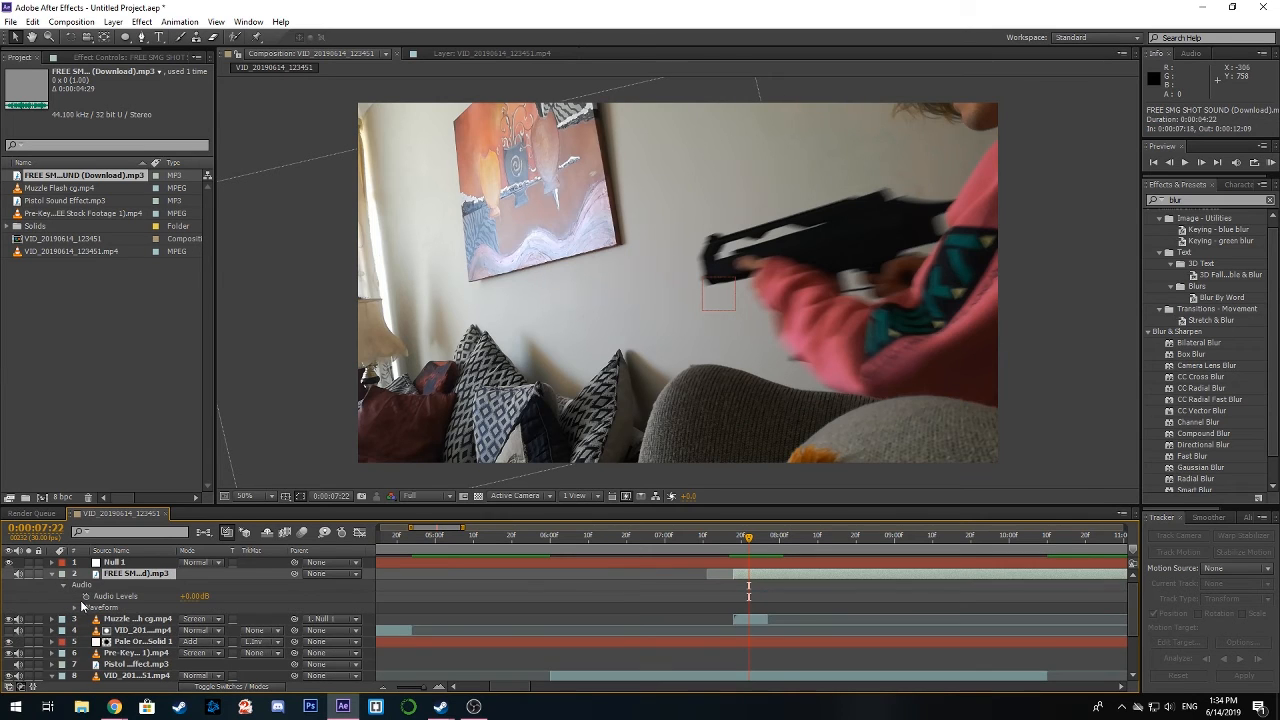
pyautogui.click(74, 608)
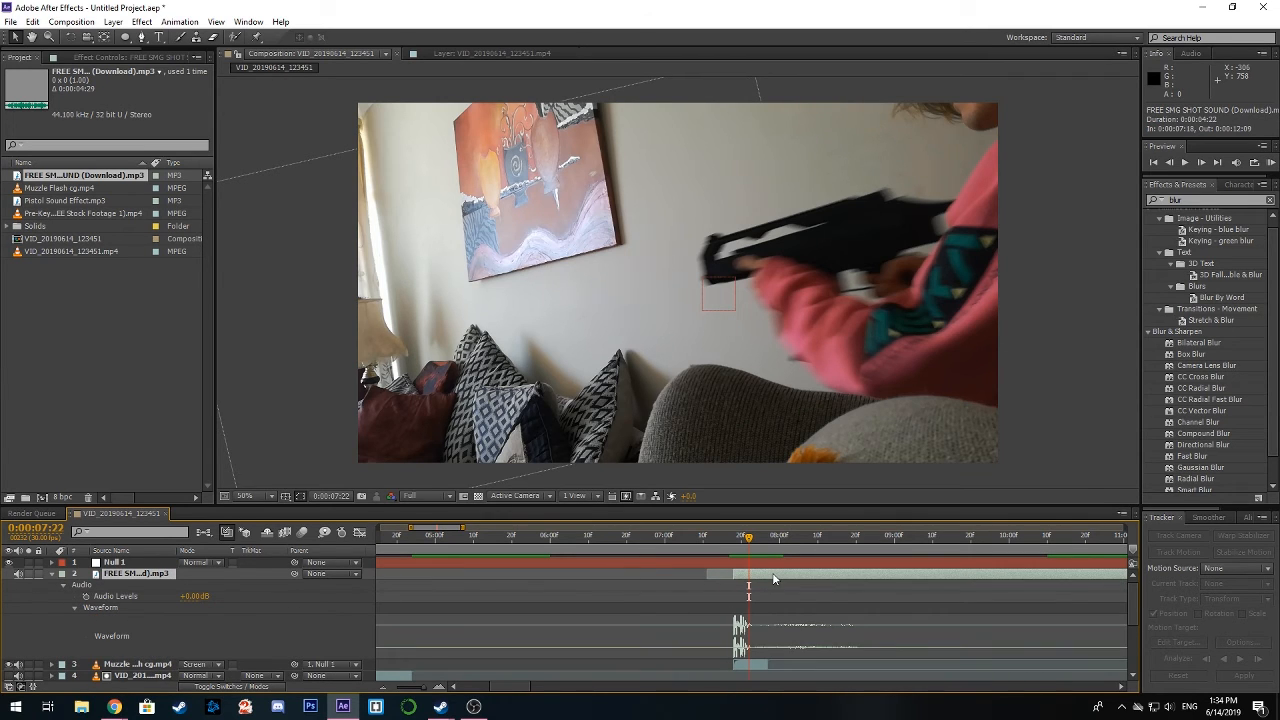
pyautogui.hotkey('ctrl', 'd')
pyautogui.moveTo(773, 578); pyautogui.dragTo(347, 537)
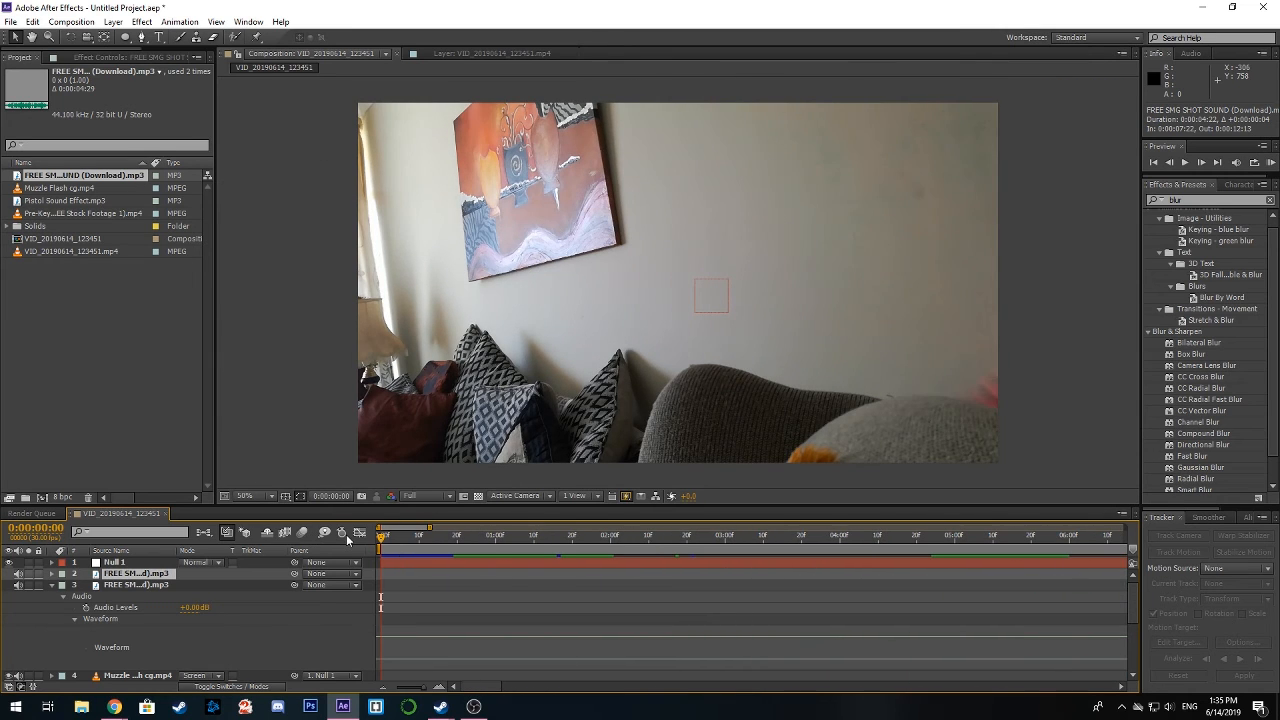
# Collapse the SMG sound layer's properties and preview the composition from its start
pyautogui.click(50, 586)
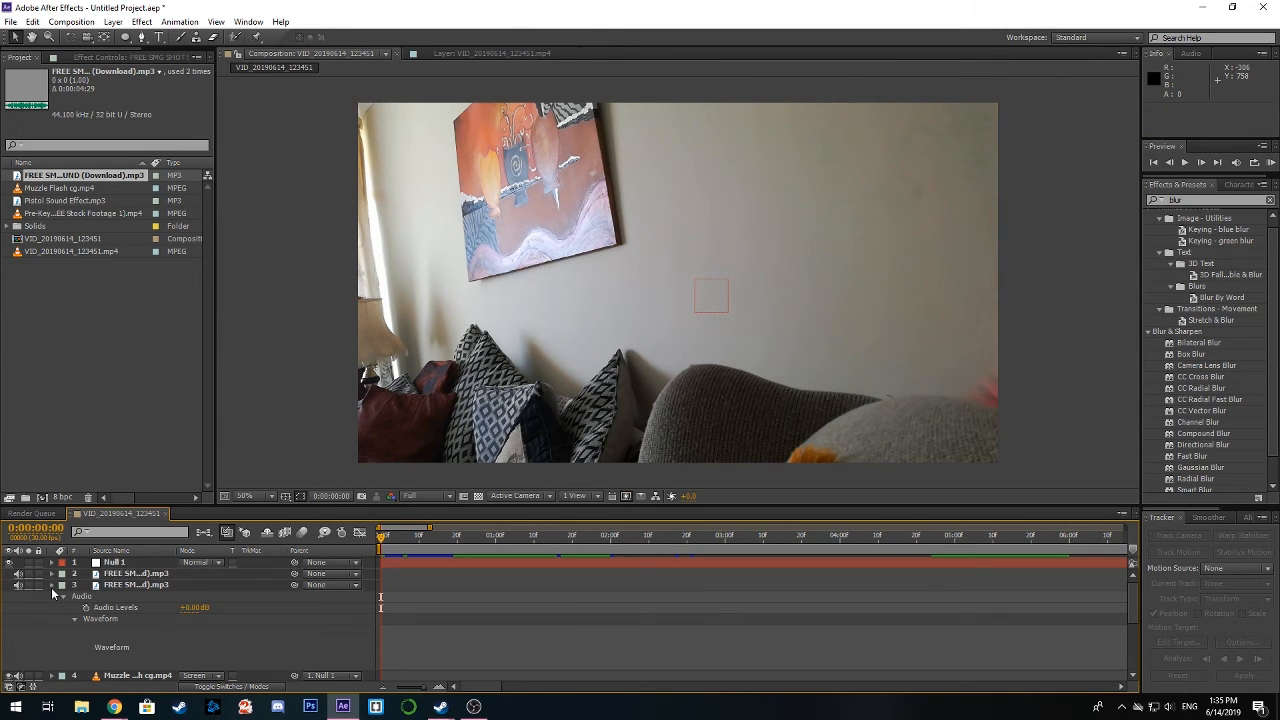
pyautogui.click(51, 587)
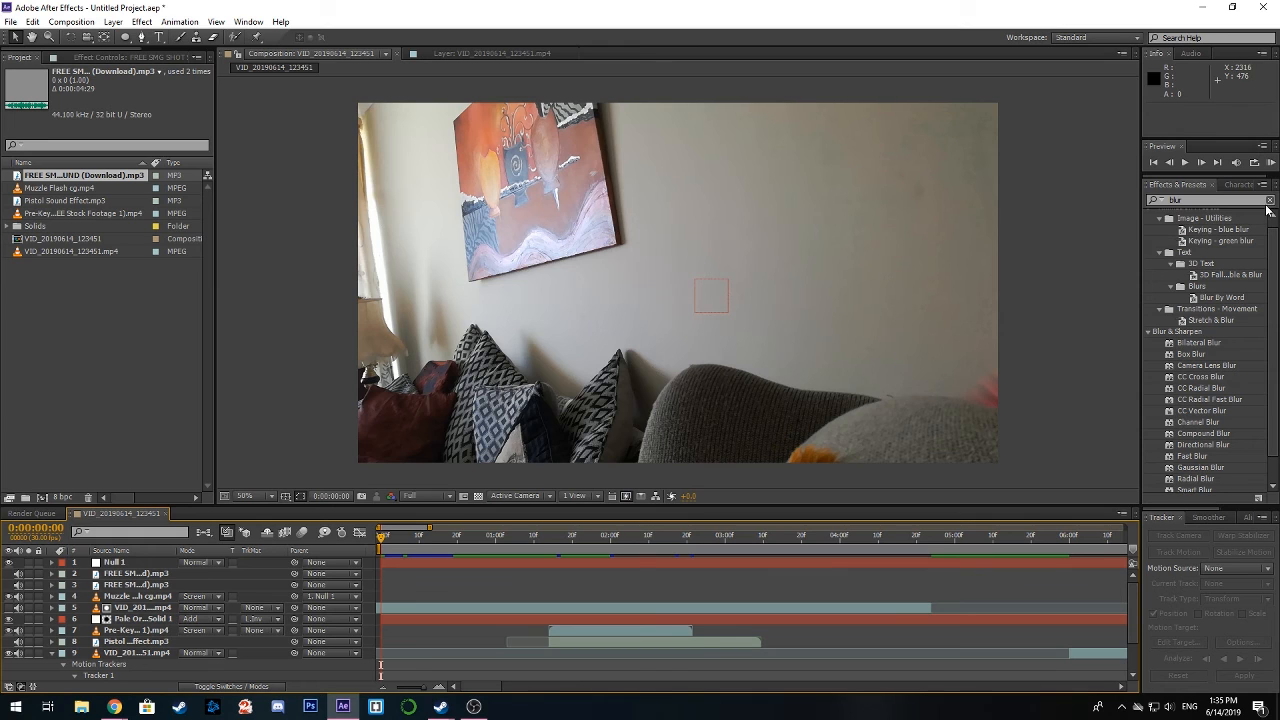
pyautogui.click(1270, 163)
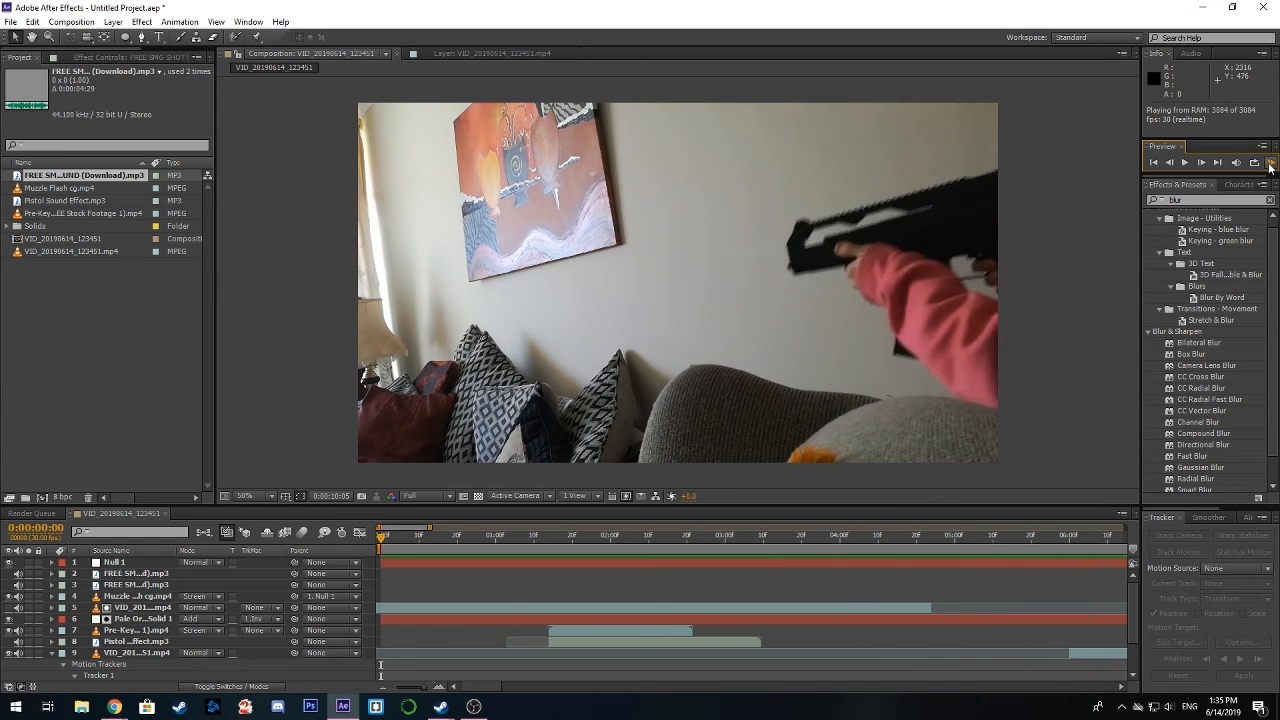
pyautogui.click(1271, 163)
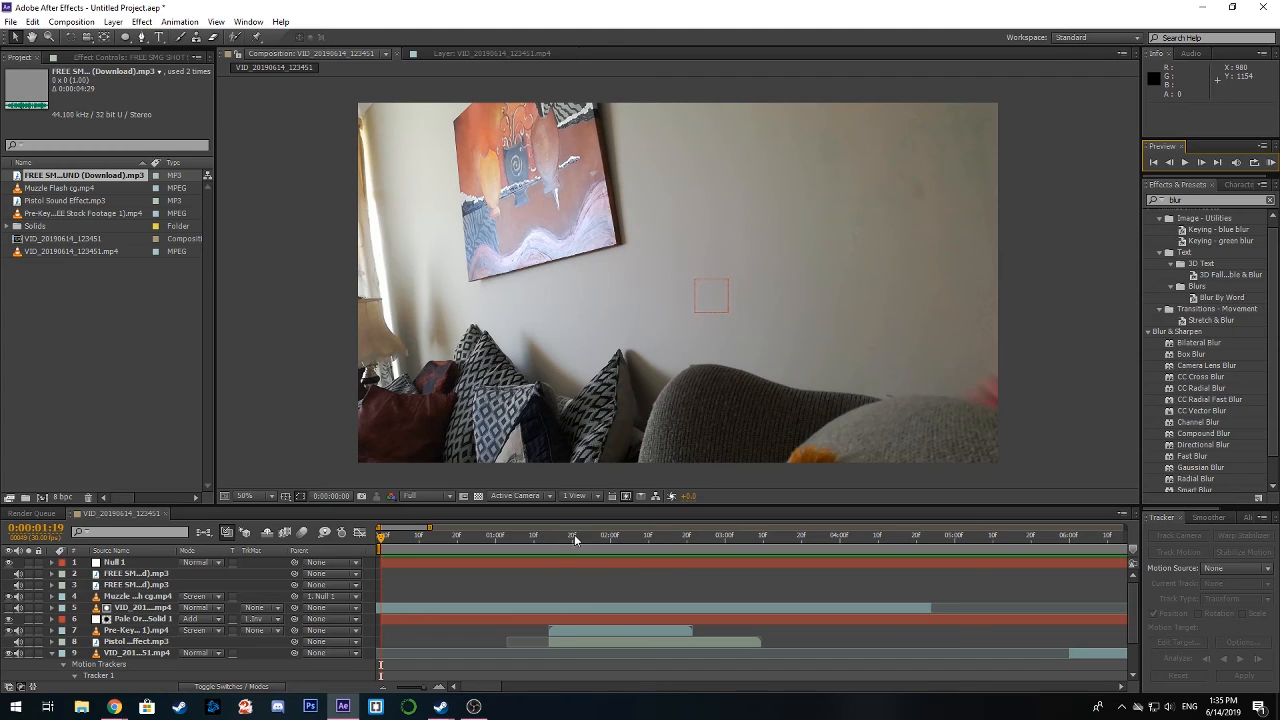
# Duplicate the pistol's muzzle flash and sound effect layers together and align the start of both copies to 0:00:03:04
pyautogui.moveTo(574, 534); pyautogui.dragTo(736, 552)
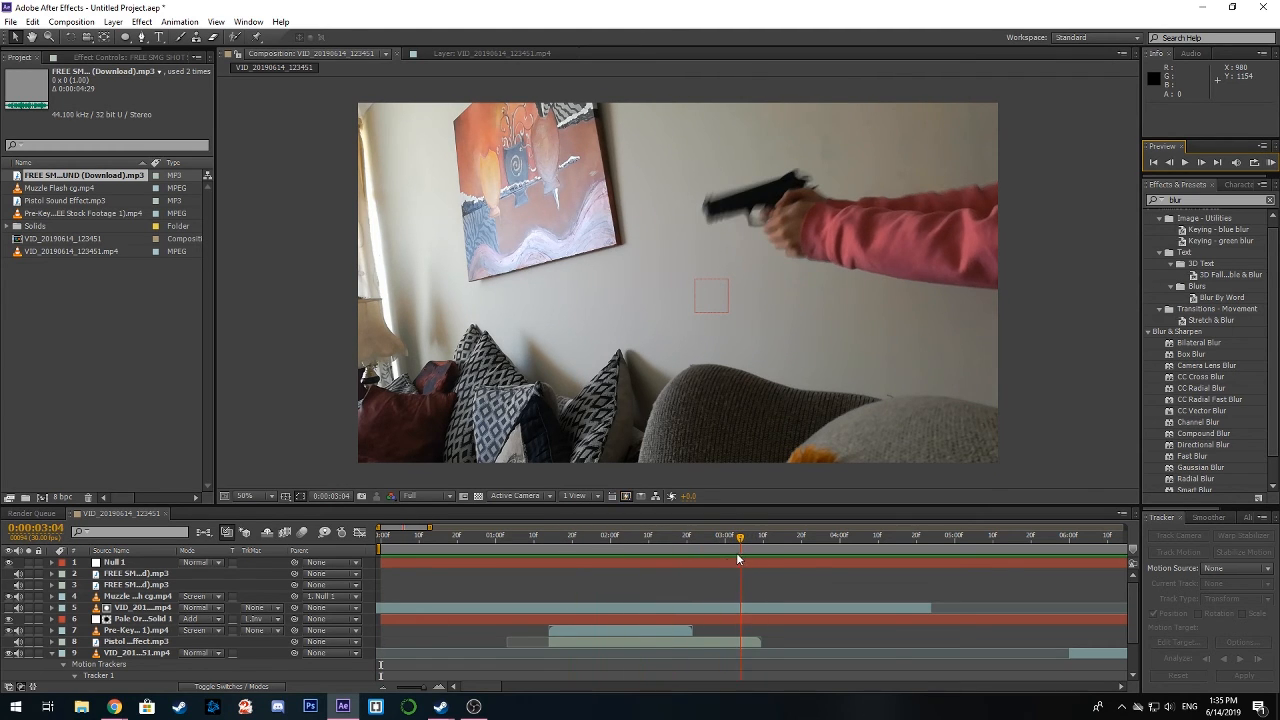
pyautogui.click(646, 630)
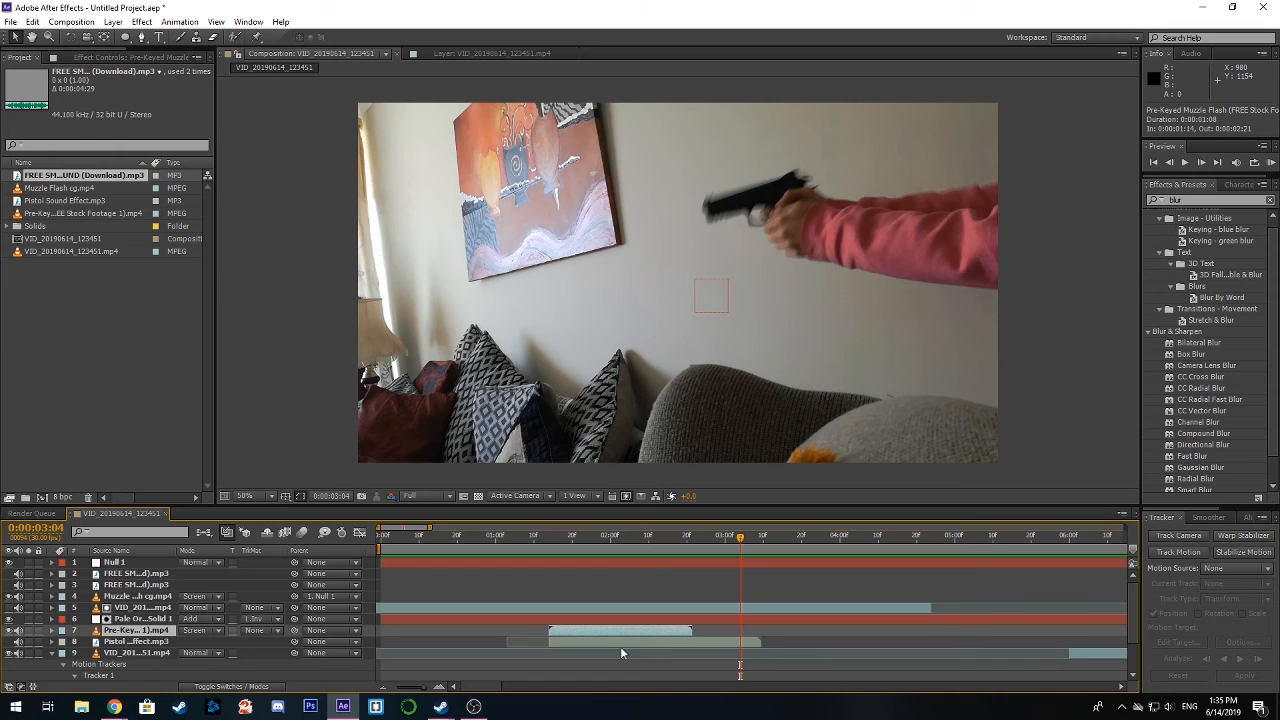
pyautogui.moveTo(603, 538); pyautogui.dragTo(587, 542)
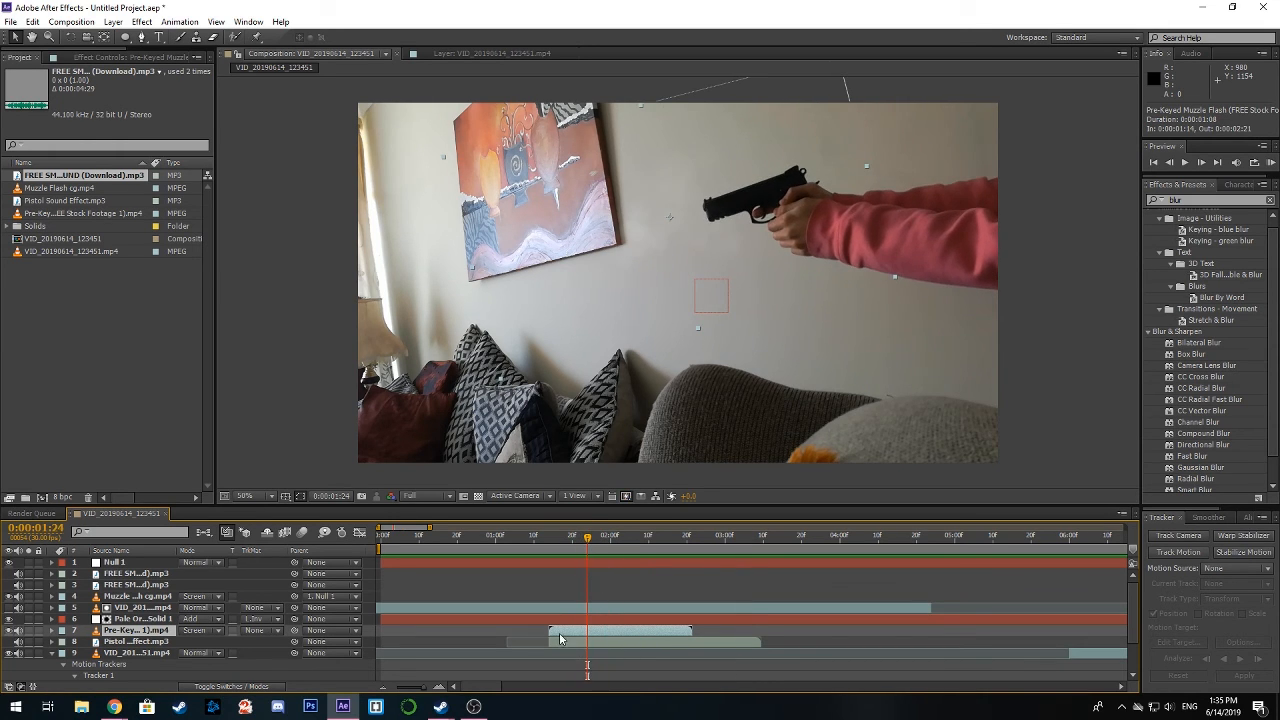
pyautogui.keyDown('shift'); pyautogui.click(565, 642); pyautogui.keyUp('shift')
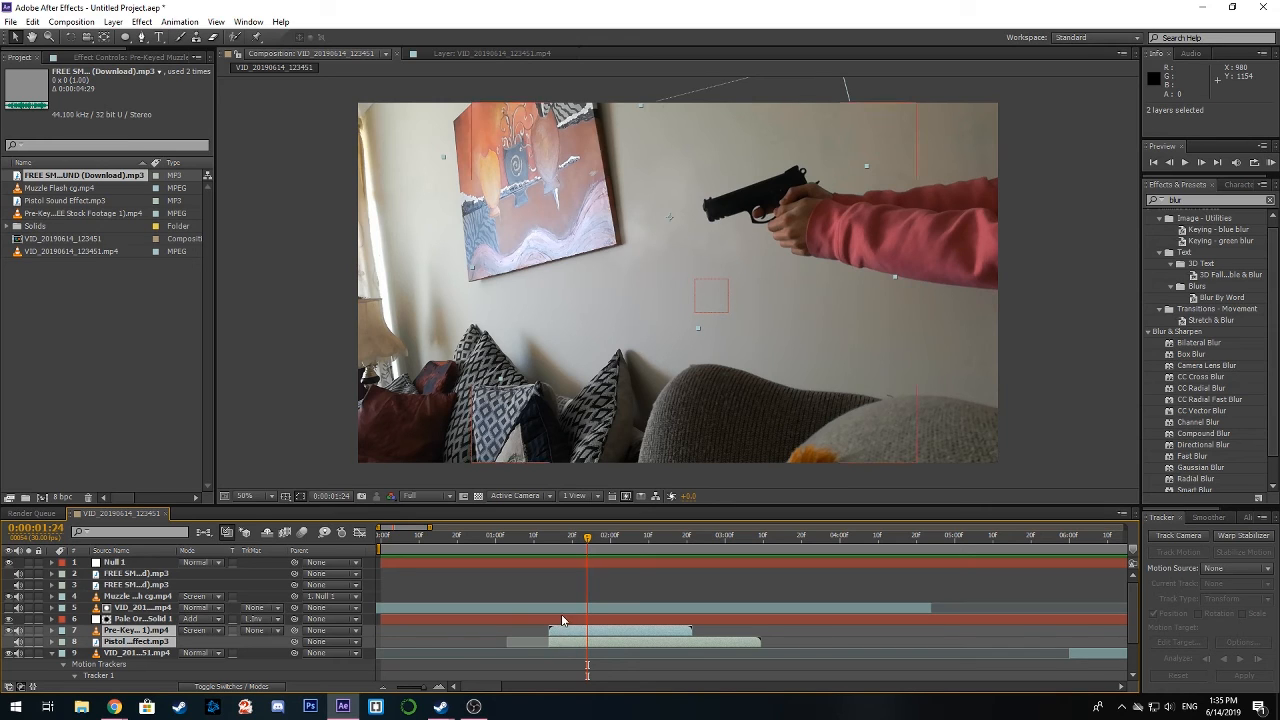
pyautogui.hotkey('ctrl', 'd')
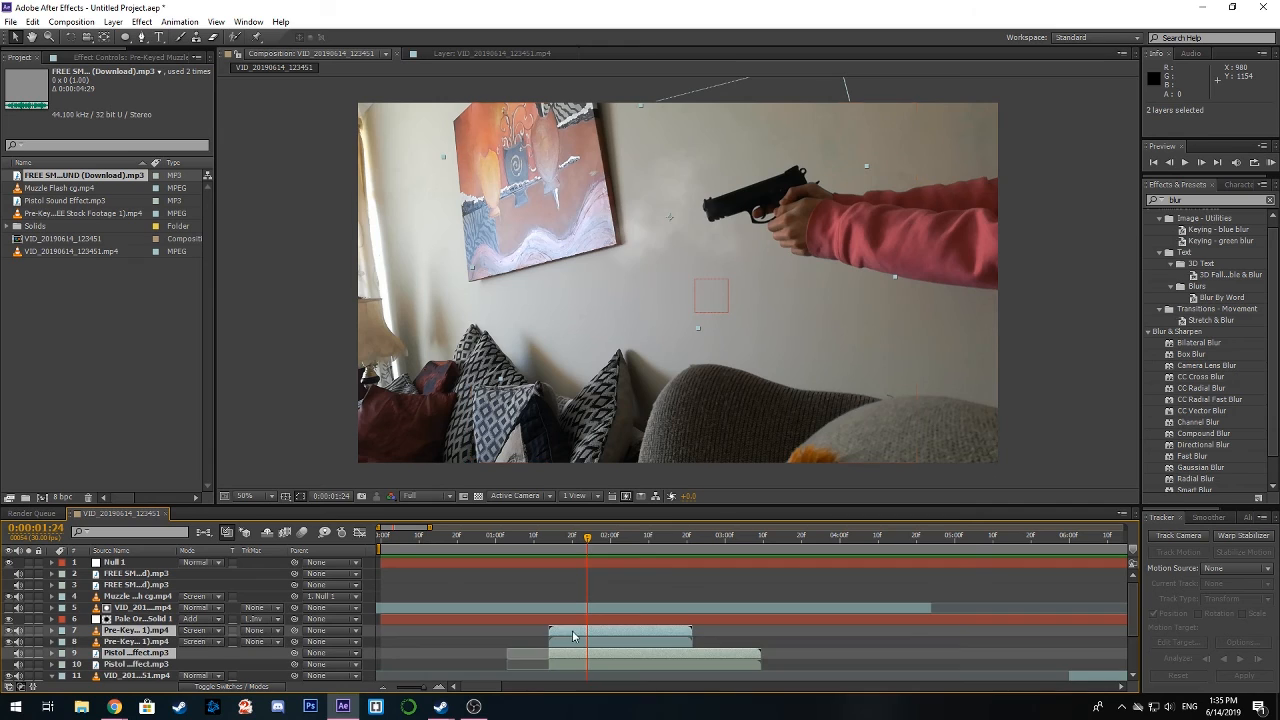
pyautogui.moveTo(572, 630); pyautogui.dragTo(799, 630)
pyautogui.moveTo(758, 536)
pyautogui.mouseDown()
pyautogui.moveTo(738, 540)
pyautogui.moveTo(740, 552)
pyautogui.mouseUp()
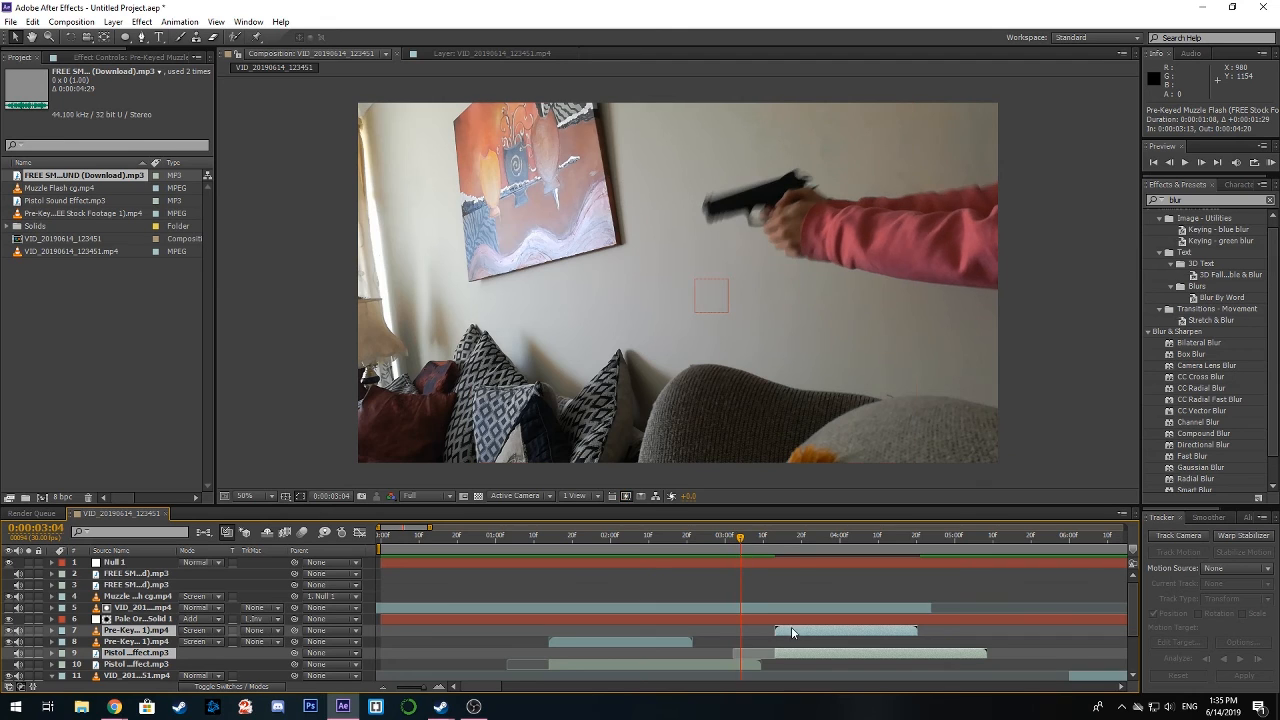
pyautogui.moveTo(792, 633); pyautogui.dragTo(758, 636)
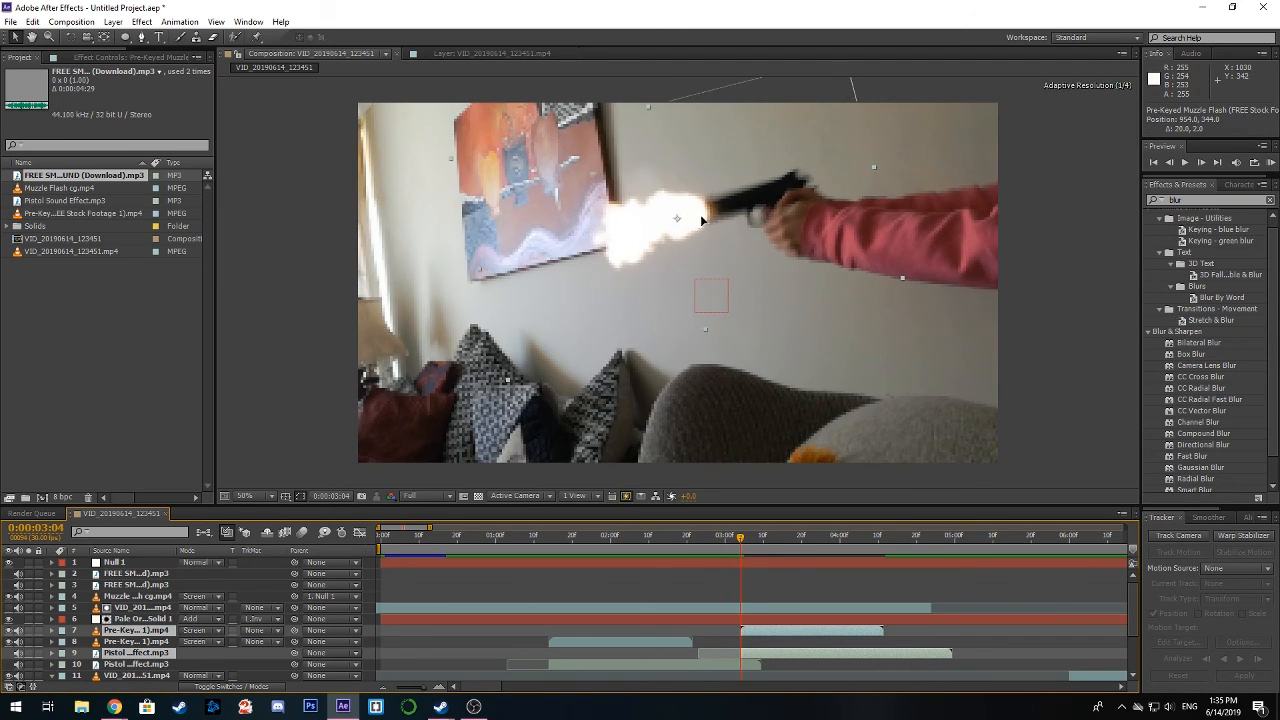
# Move the copied flash onto the pistol's muzzle at position 950, 350 and check the frames after the second shot
pyautogui.moveTo(689, 221); pyautogui.dragTo(697, 225)
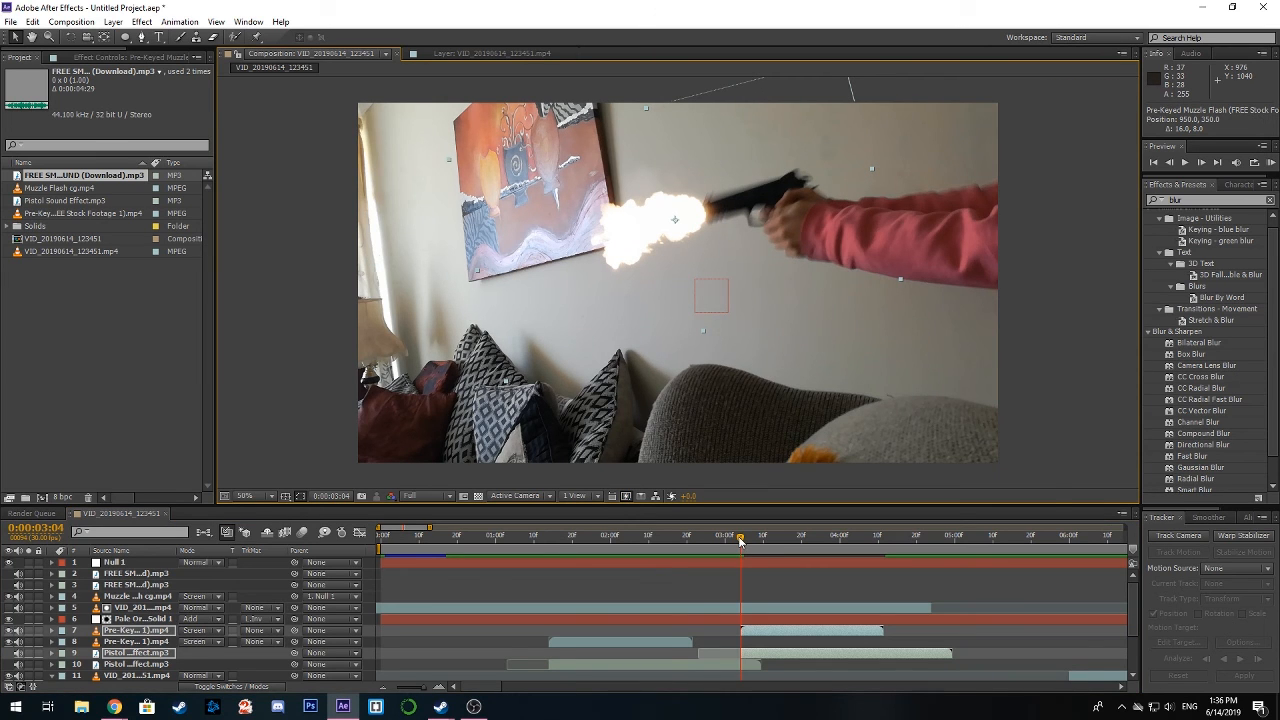
pyautogui.moveTo(740, 540); pyautogui.dragTo(849, 556)
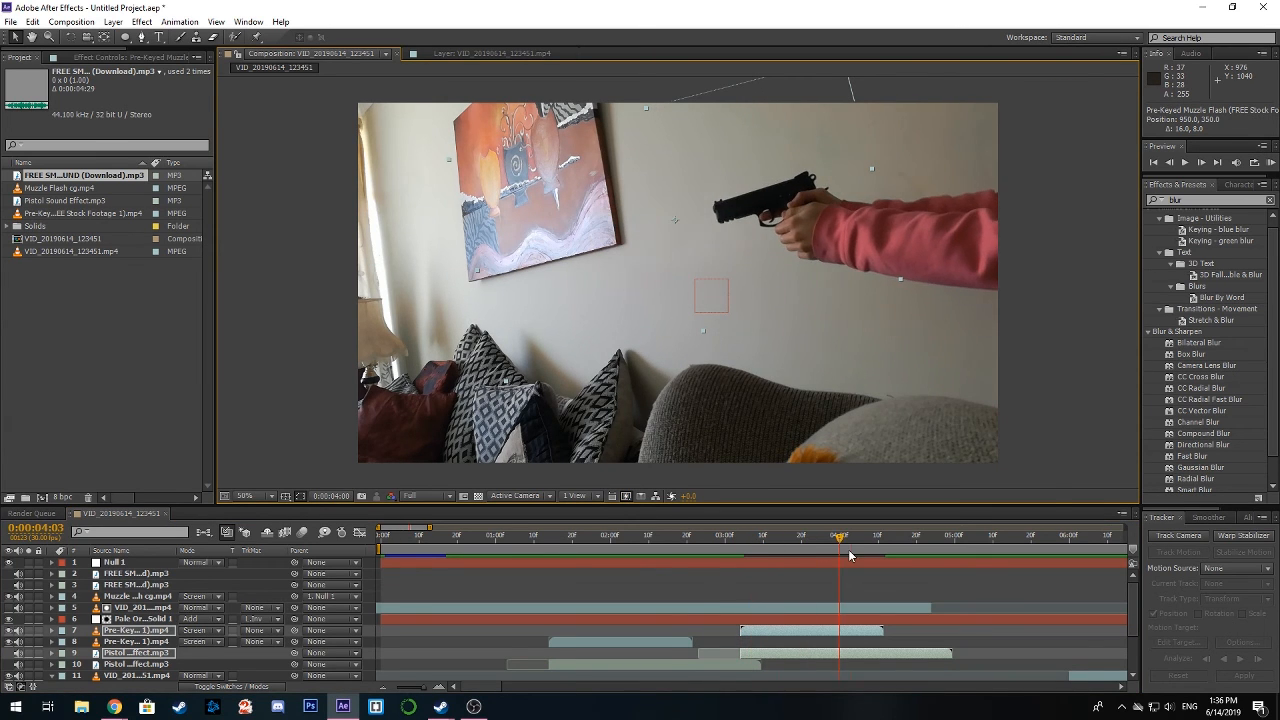
pyautogui.scroll(-2, 837, 350)
pyautogui.scroll(2, 837, 345)
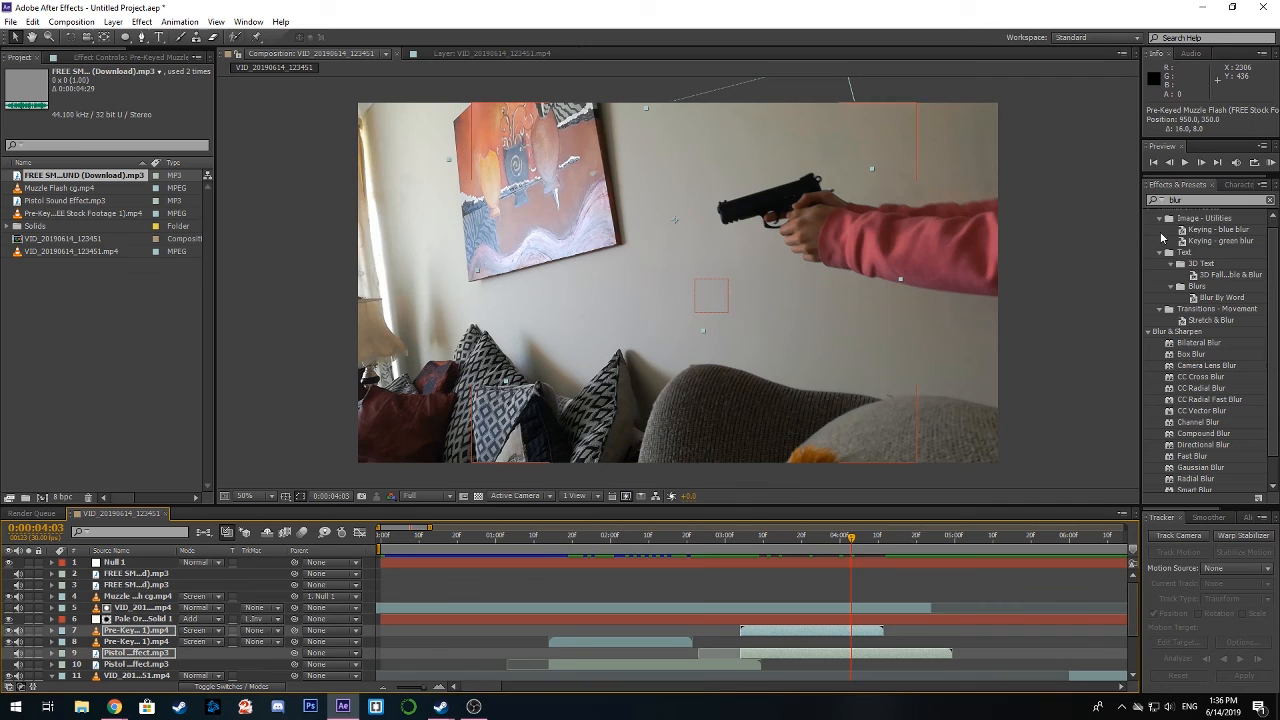
# Preview the composition with the second pistol shot and play the footage up to the rifle shot
pyautogui.click(1271, 162)
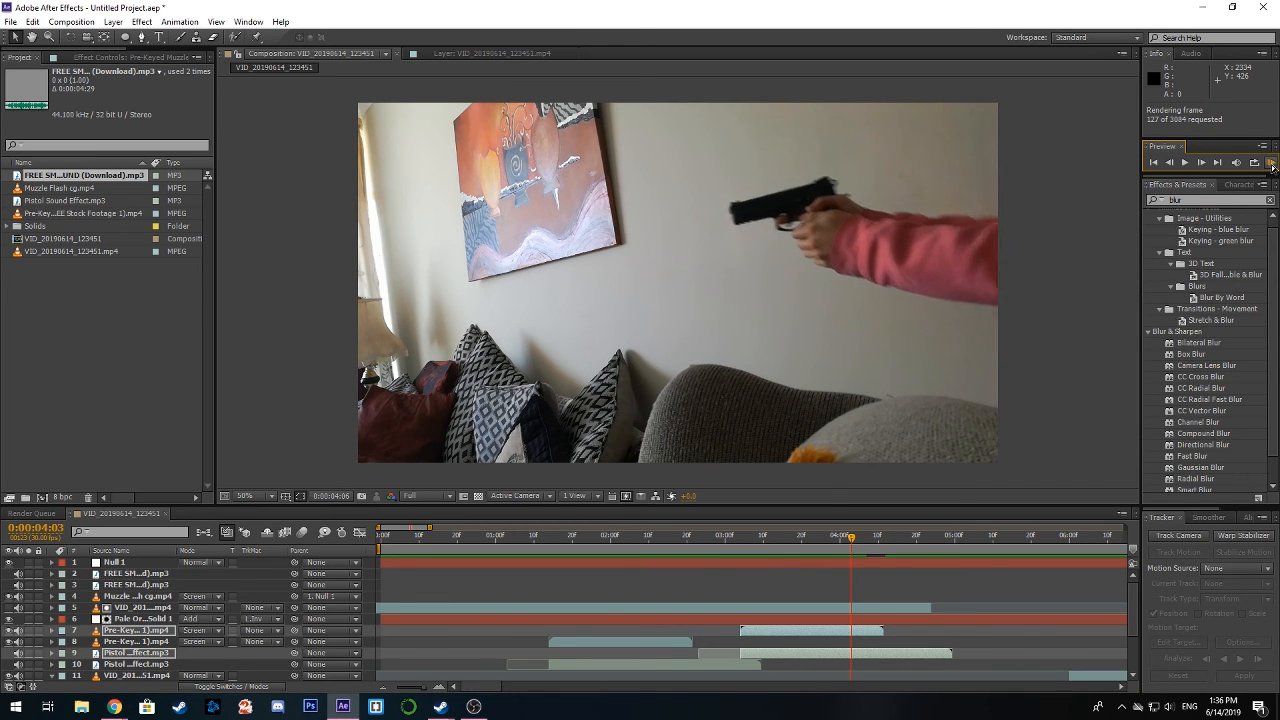
pyautogui.click(1272, 165)
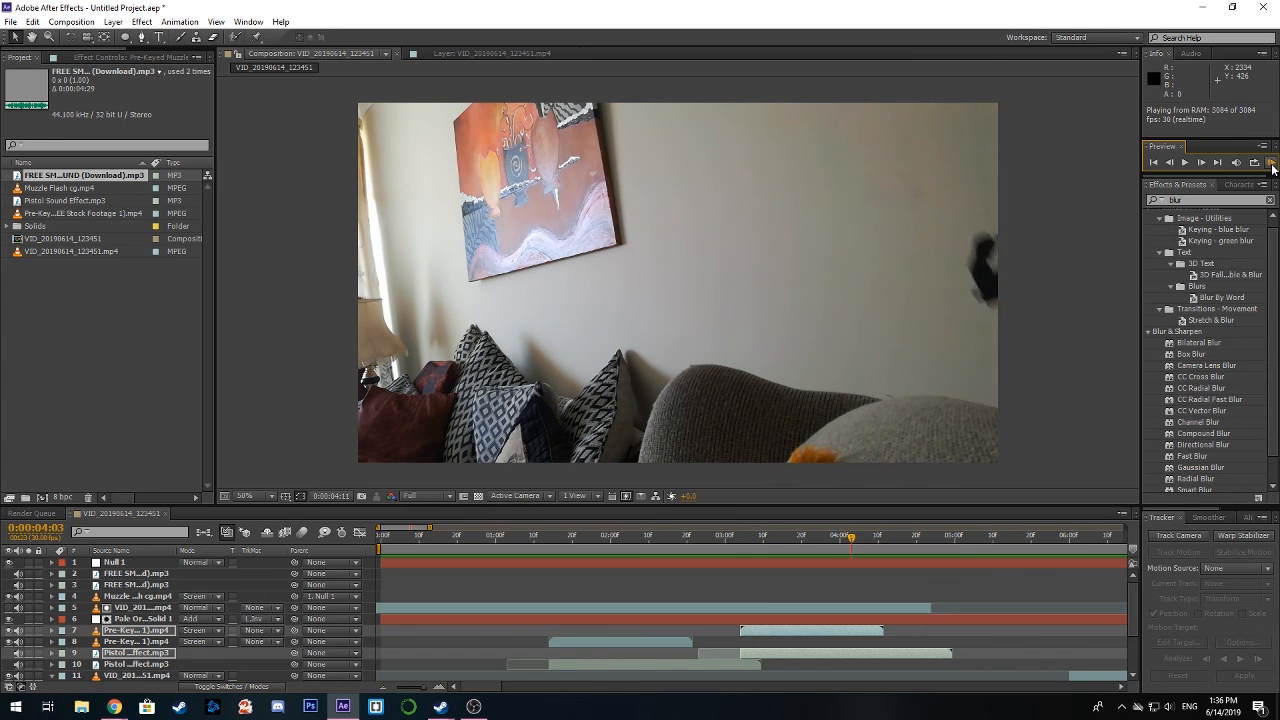
pyautogui.click(912, 530)
pyautogui.press('space')
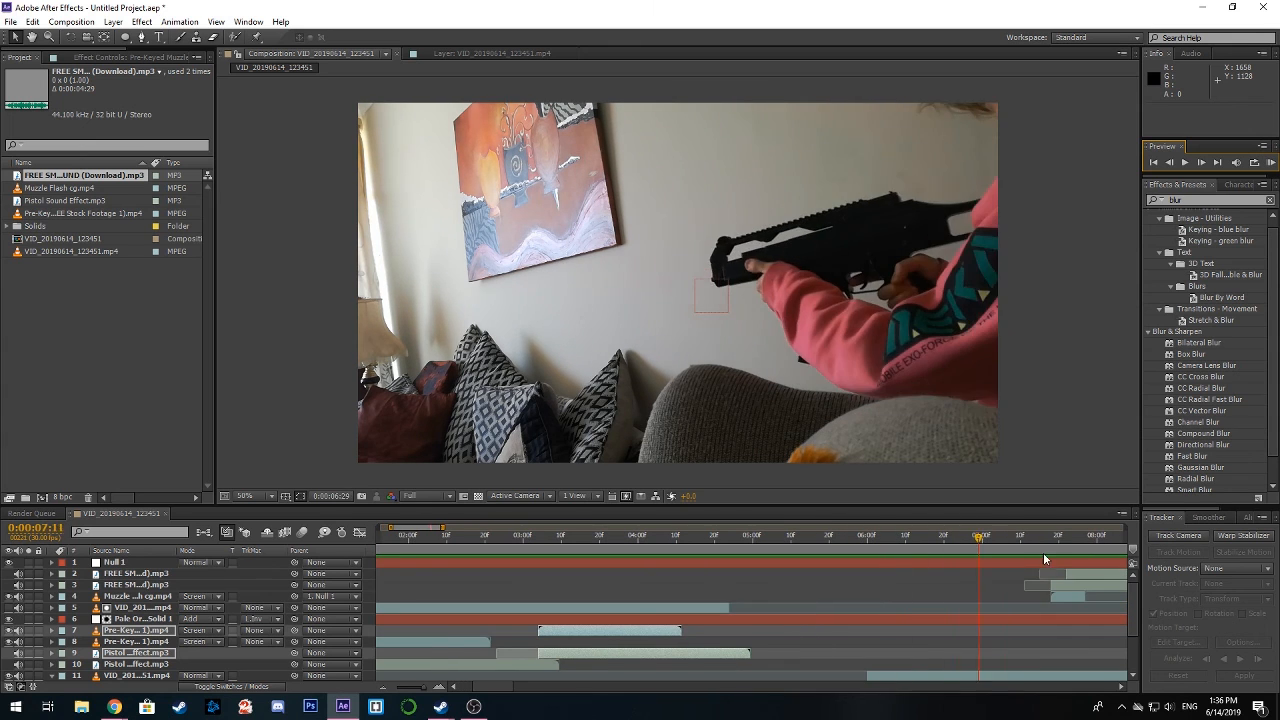
pyautogui.press('space')
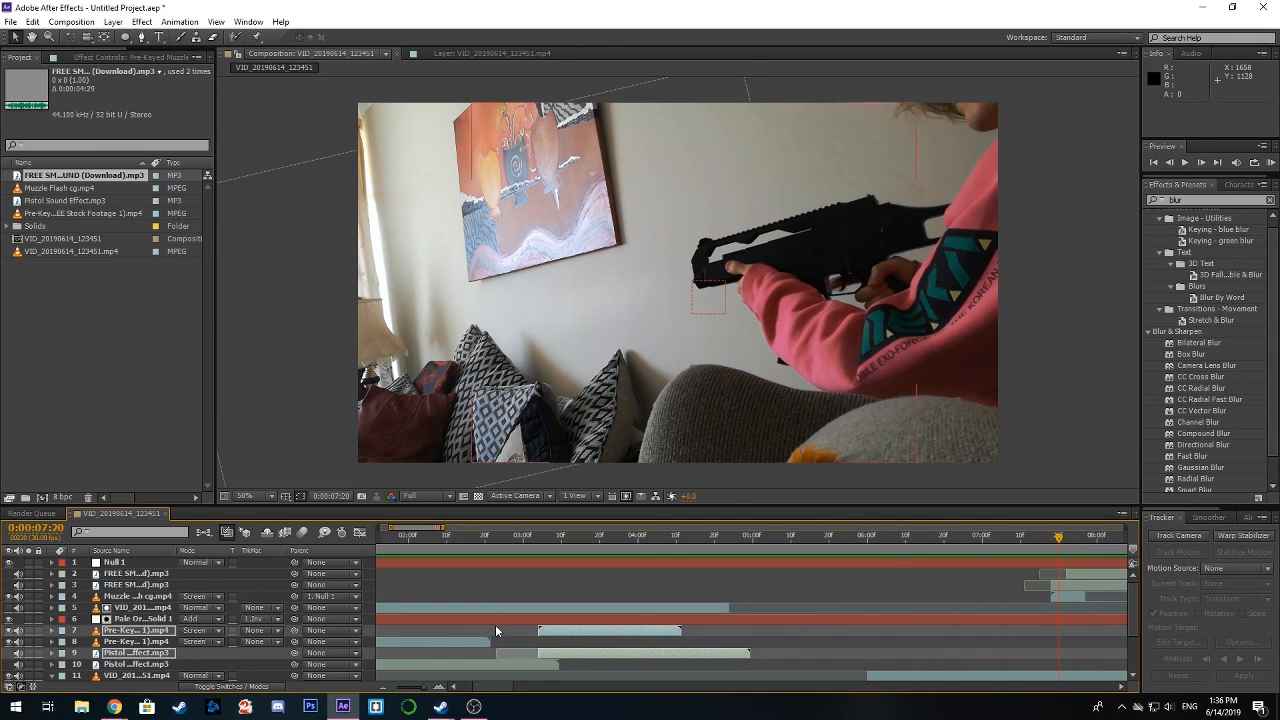
# Set the work area to start just before the rifle shot and preview that section
pyautogui.hscroll(-3, 429, 625)
pyautogui.hscroll(5, 624, 594)
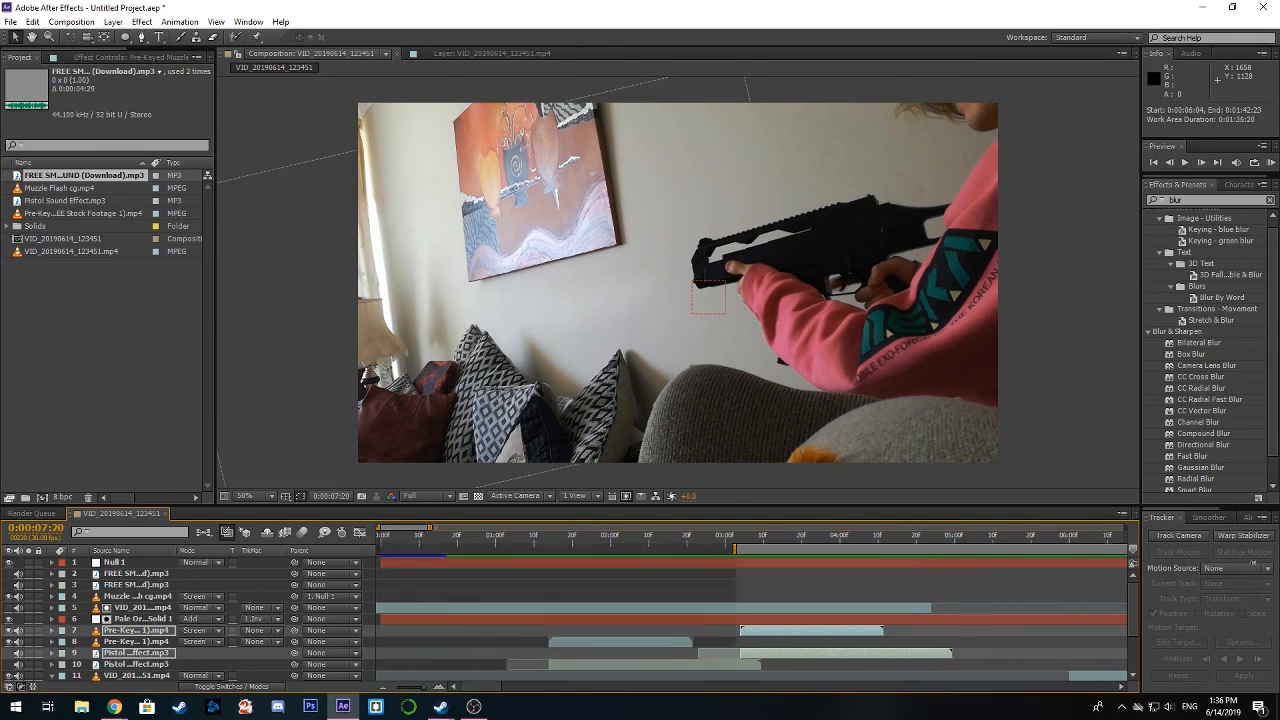
pyautogui.moveTo(420, 547); pyautogui.dragTo(697, 563)
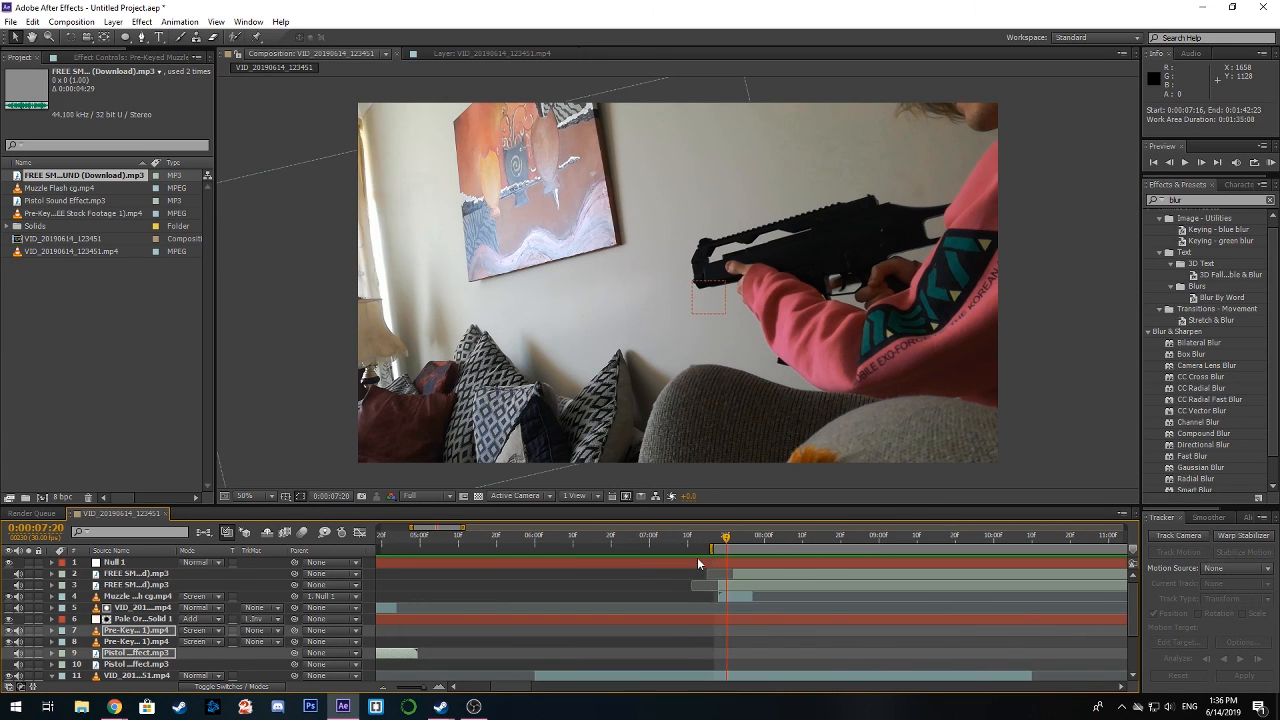
pyautogui.click(1270, 163)
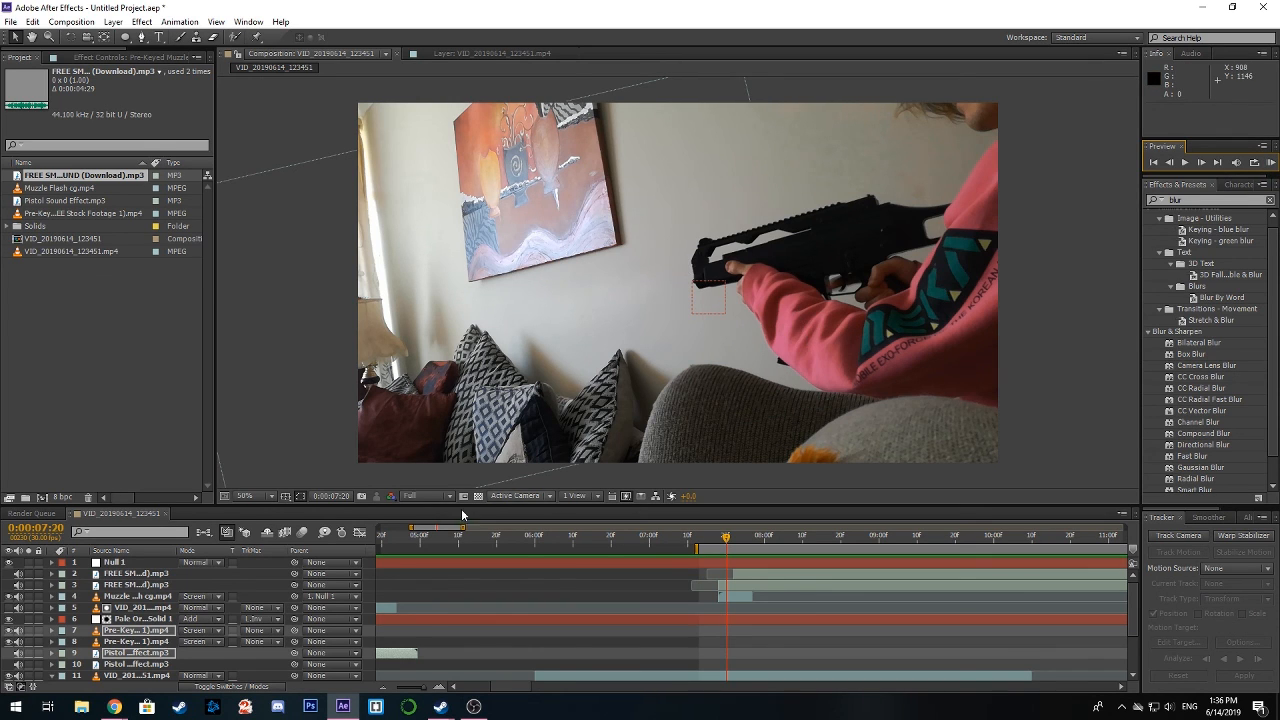
# Scrub through the rifle shot to 0:00:07:22 to examine the frame where the second SMG sound starts
pyautogui.click(706, 548)
pyautogui.moveTo(710, 548); pyautogui.dragTo(727, 558)
pyautogui.moveTo(726, 552)
pyautogui.mouseDown()
pyautogui.moveTo(737, 550)
pyautogui.moveTo(726, 551)
pyautogui.mouseUp()
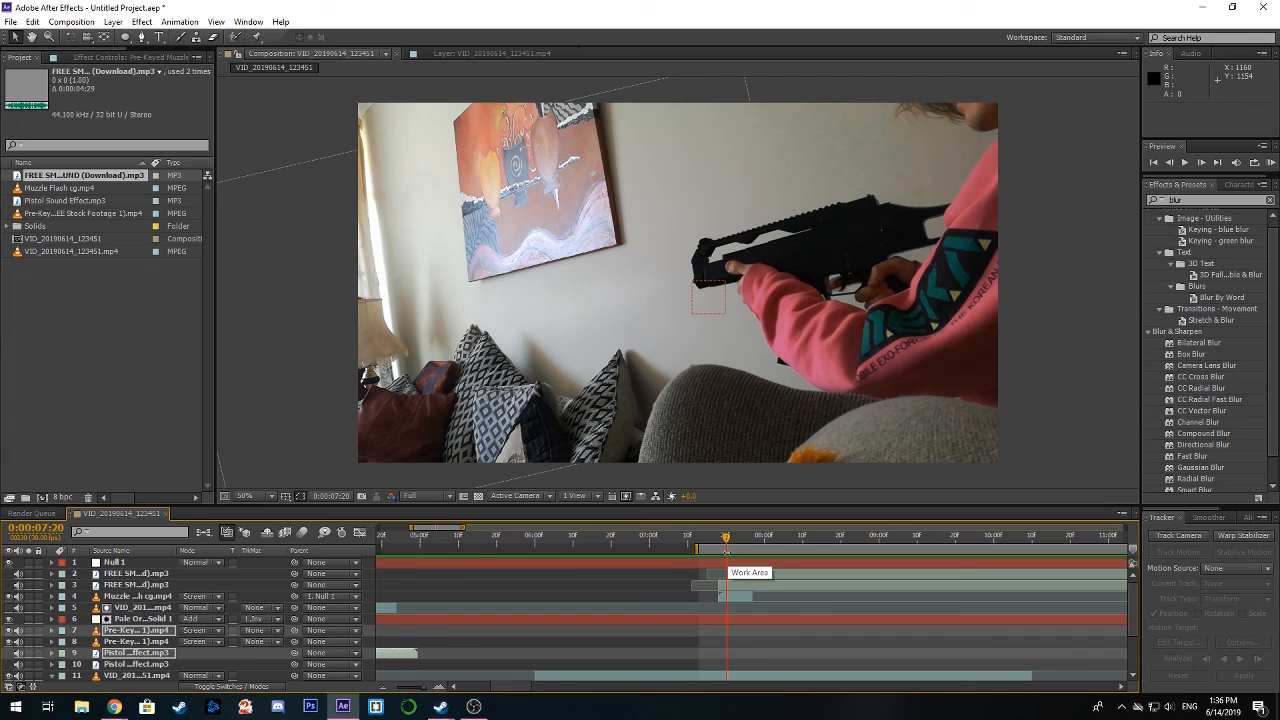
pyautogui.moveTo(727, 539)
pyautogui.mouseDown()
pyautogui.moveTo(713, 543)
pyautogui.moveTo(749, 543)
pyautogui.moveTo(723, 553)
pyautogui.moveTo(734, 557)
pyautogui.mouseUp()
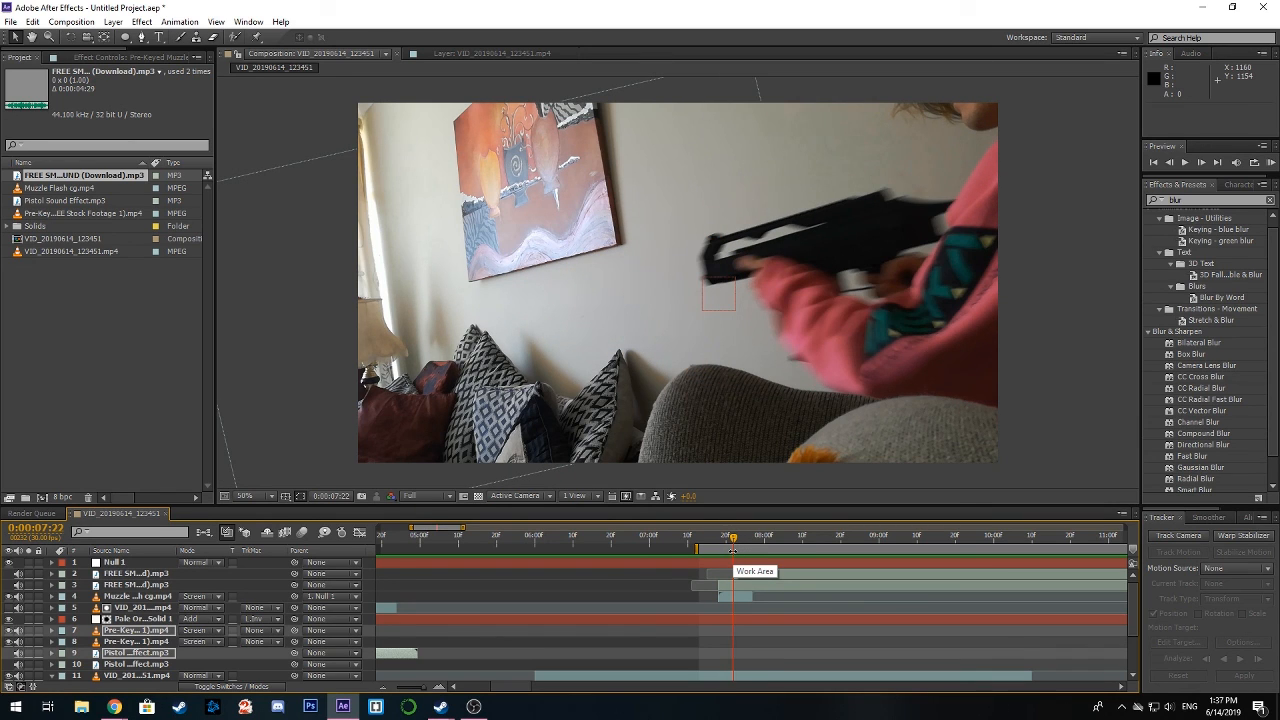
# Preview the rifle section briefly and reset the work area's start to 0:00:00:00
pyautogui.click(1271, 163)
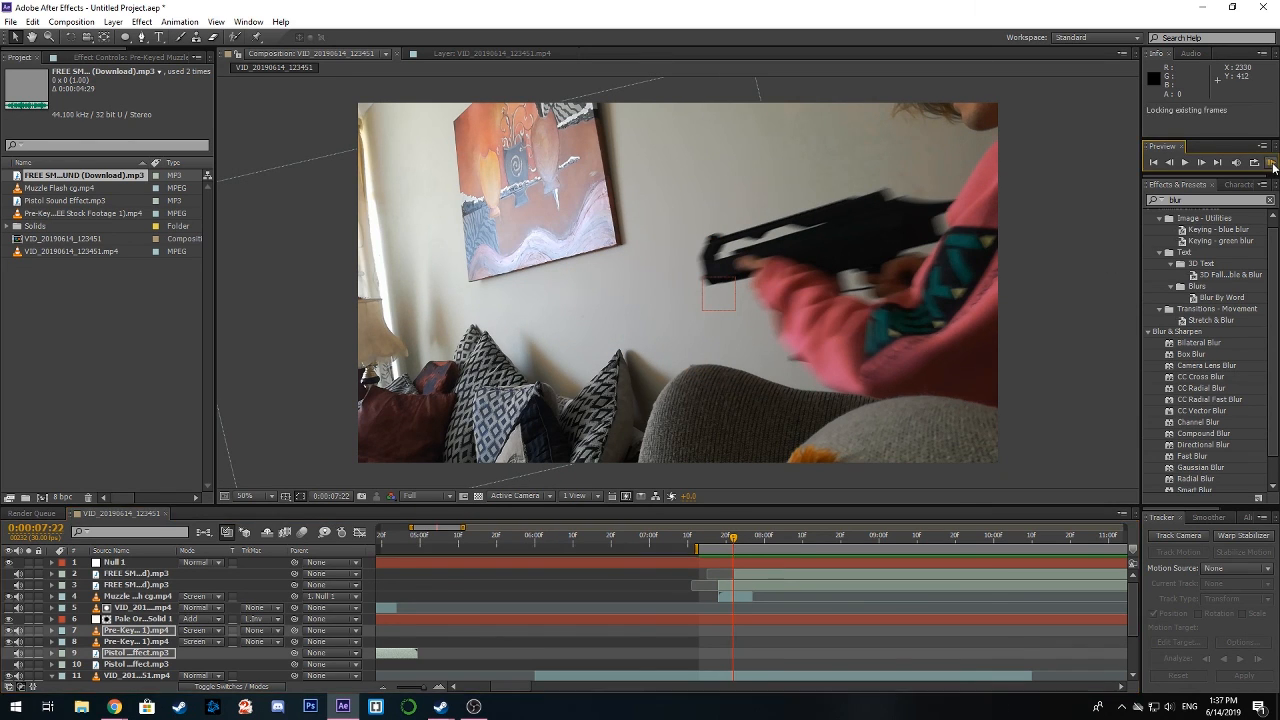
pyautogui.click(1019, 354)
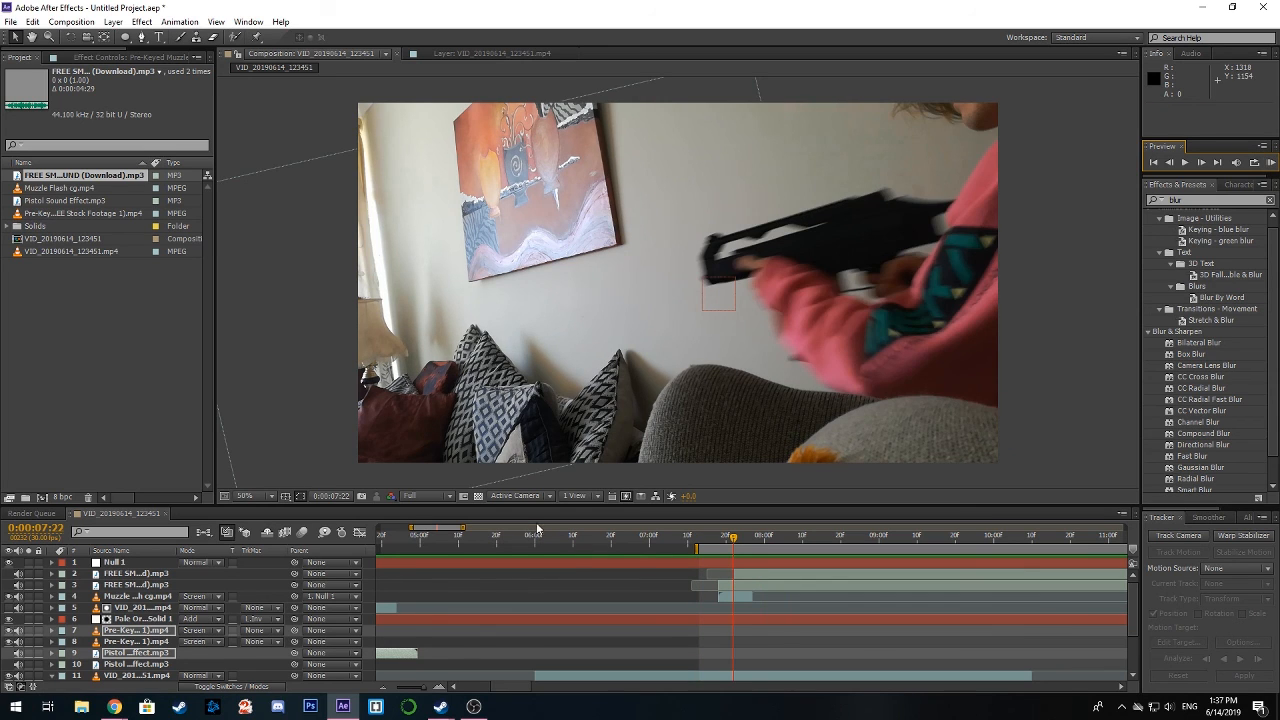
pyautogui.hscroll(-5, 766, 537)
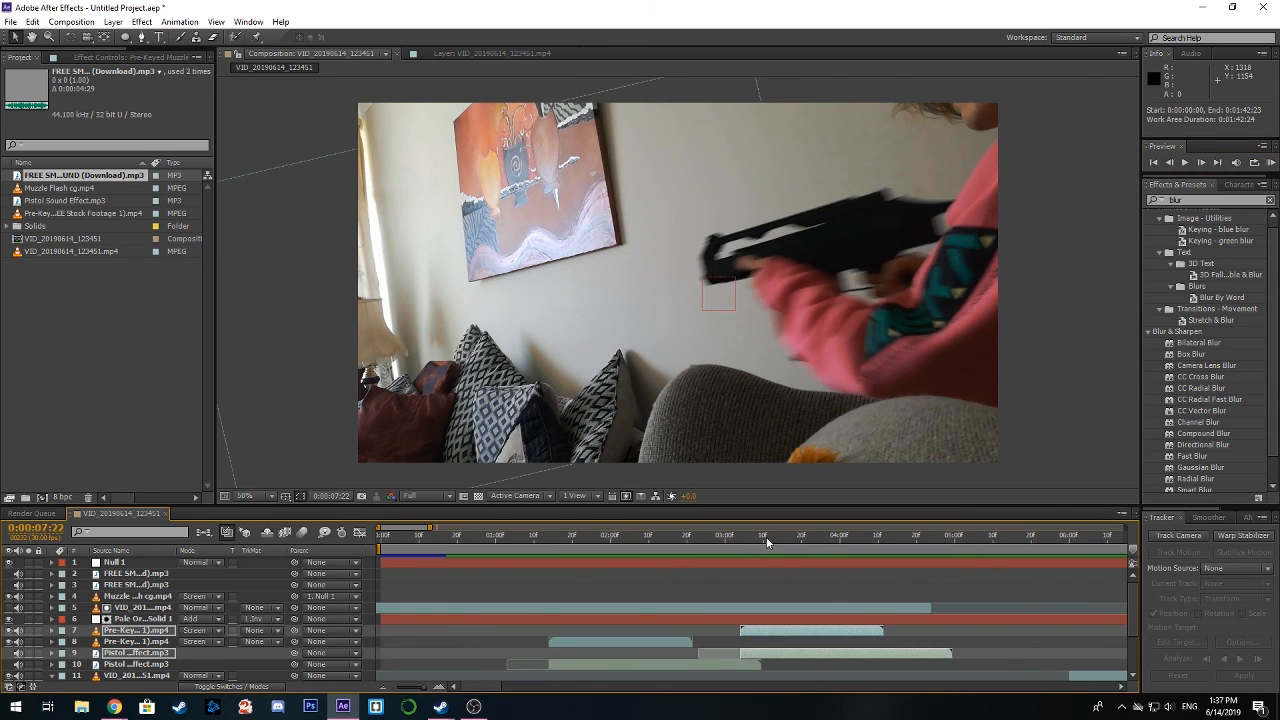